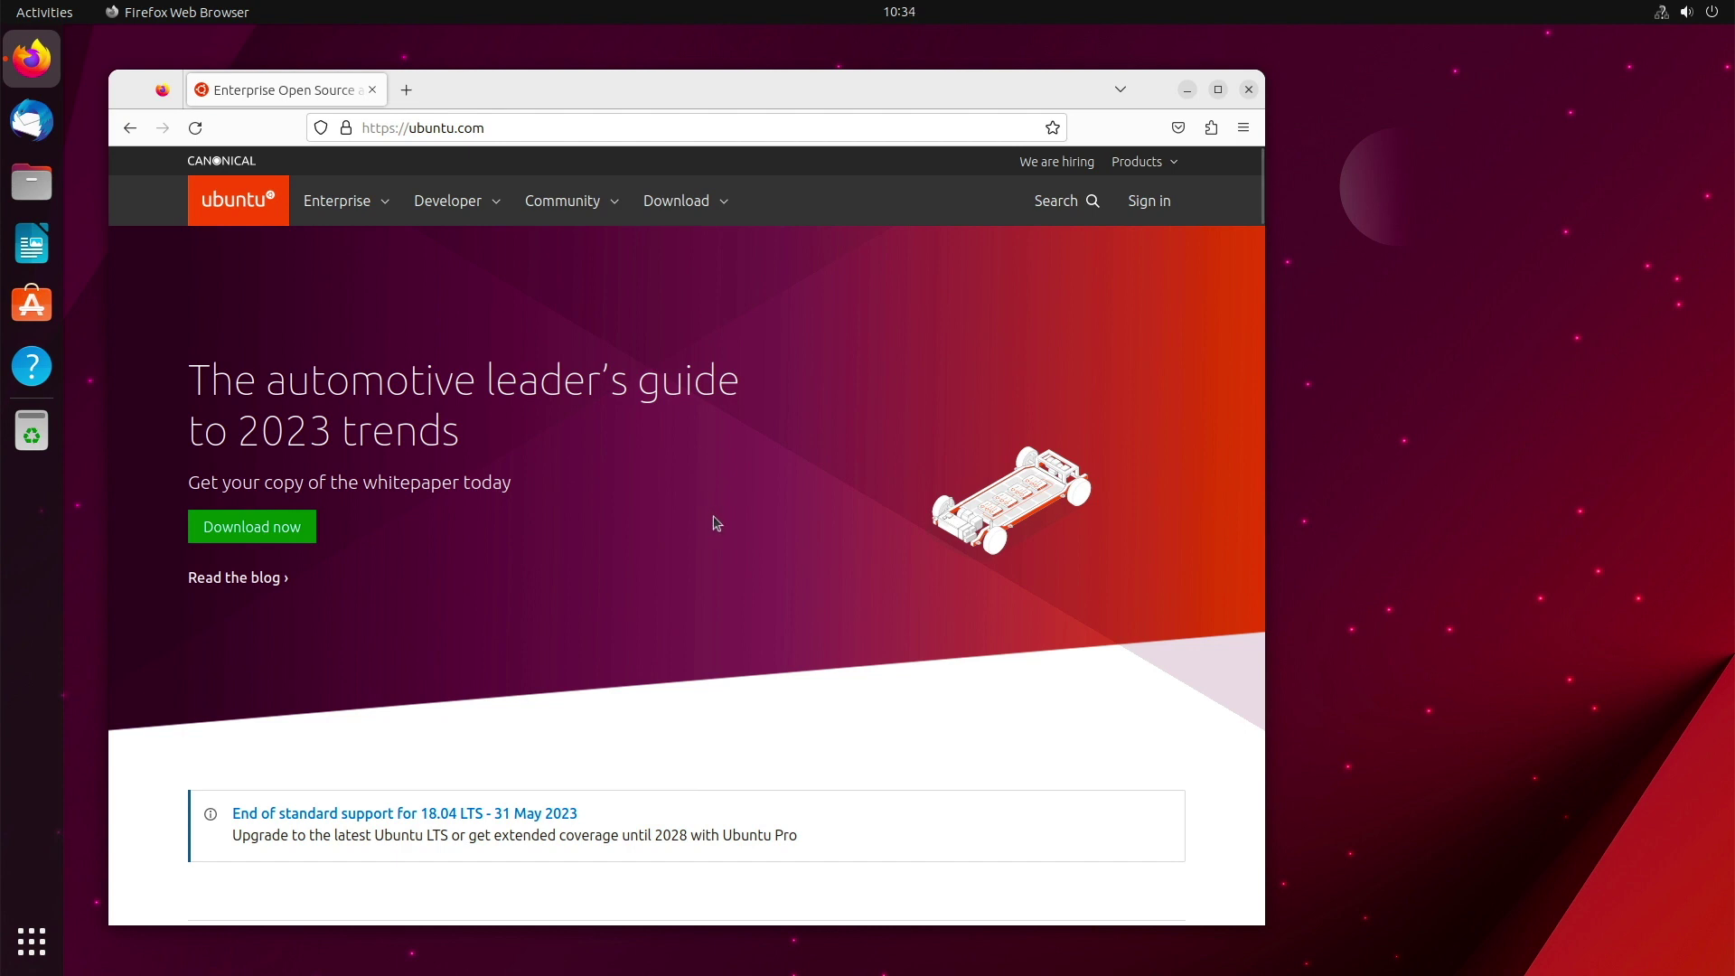
Download the Ubuntu 22.10 desktop ISO from ubuntu.com's Ubuntu Desktop page, then hide the downloads list.
{"action": "left_click", "coordinate": [683, 194]}
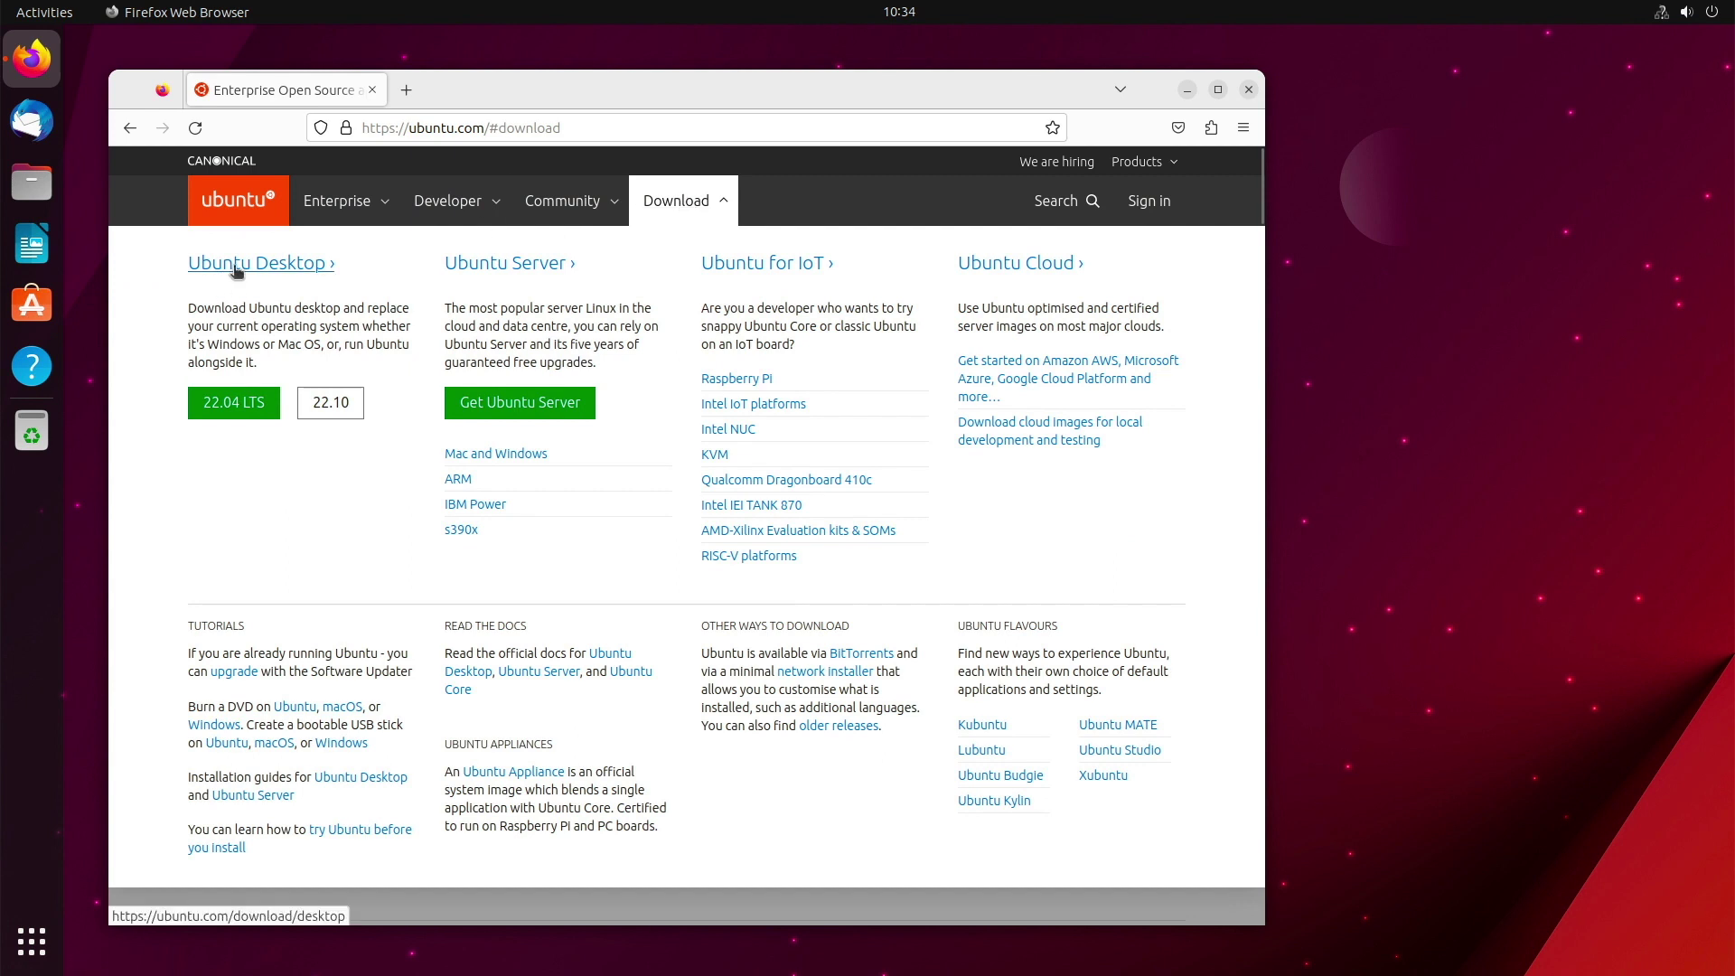
{"action": "left_click", "coordinate": [245, 263]}
{"action": "scroll", "coordinate": [795, 536], "scroll_direction": "down", "scroll_amount": 5}
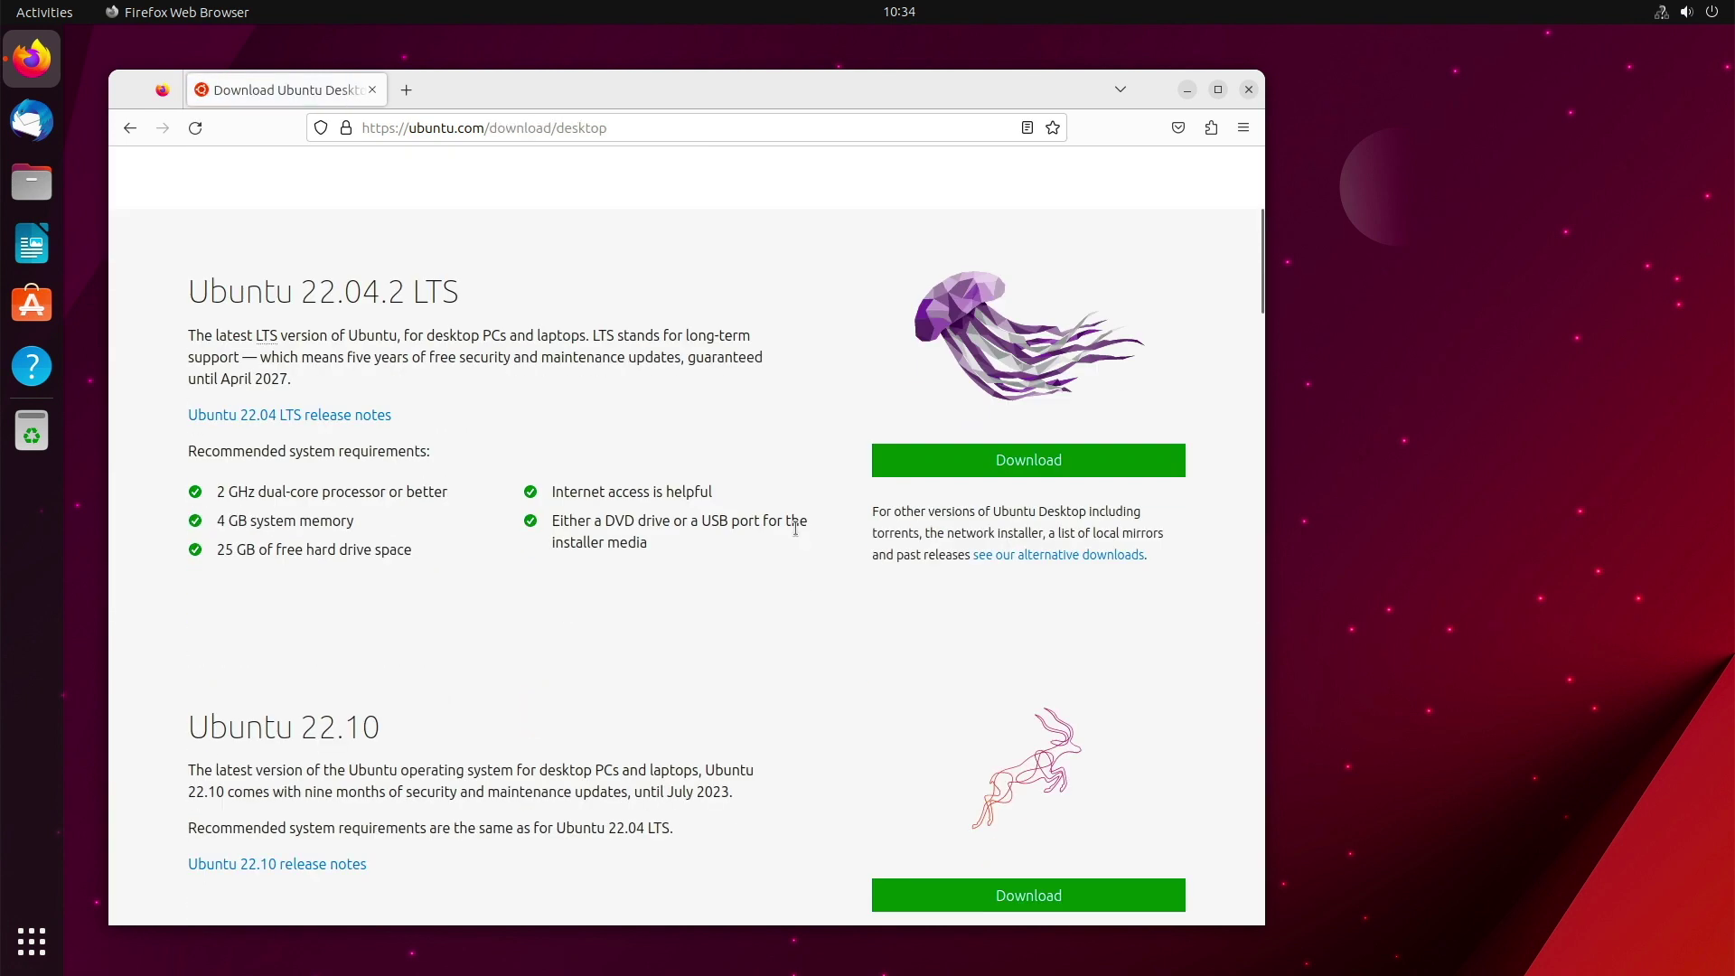
{"action": "scroll", "coordinate": [796, 528], "scroll_direction": "down", "scroll_amount": 4}
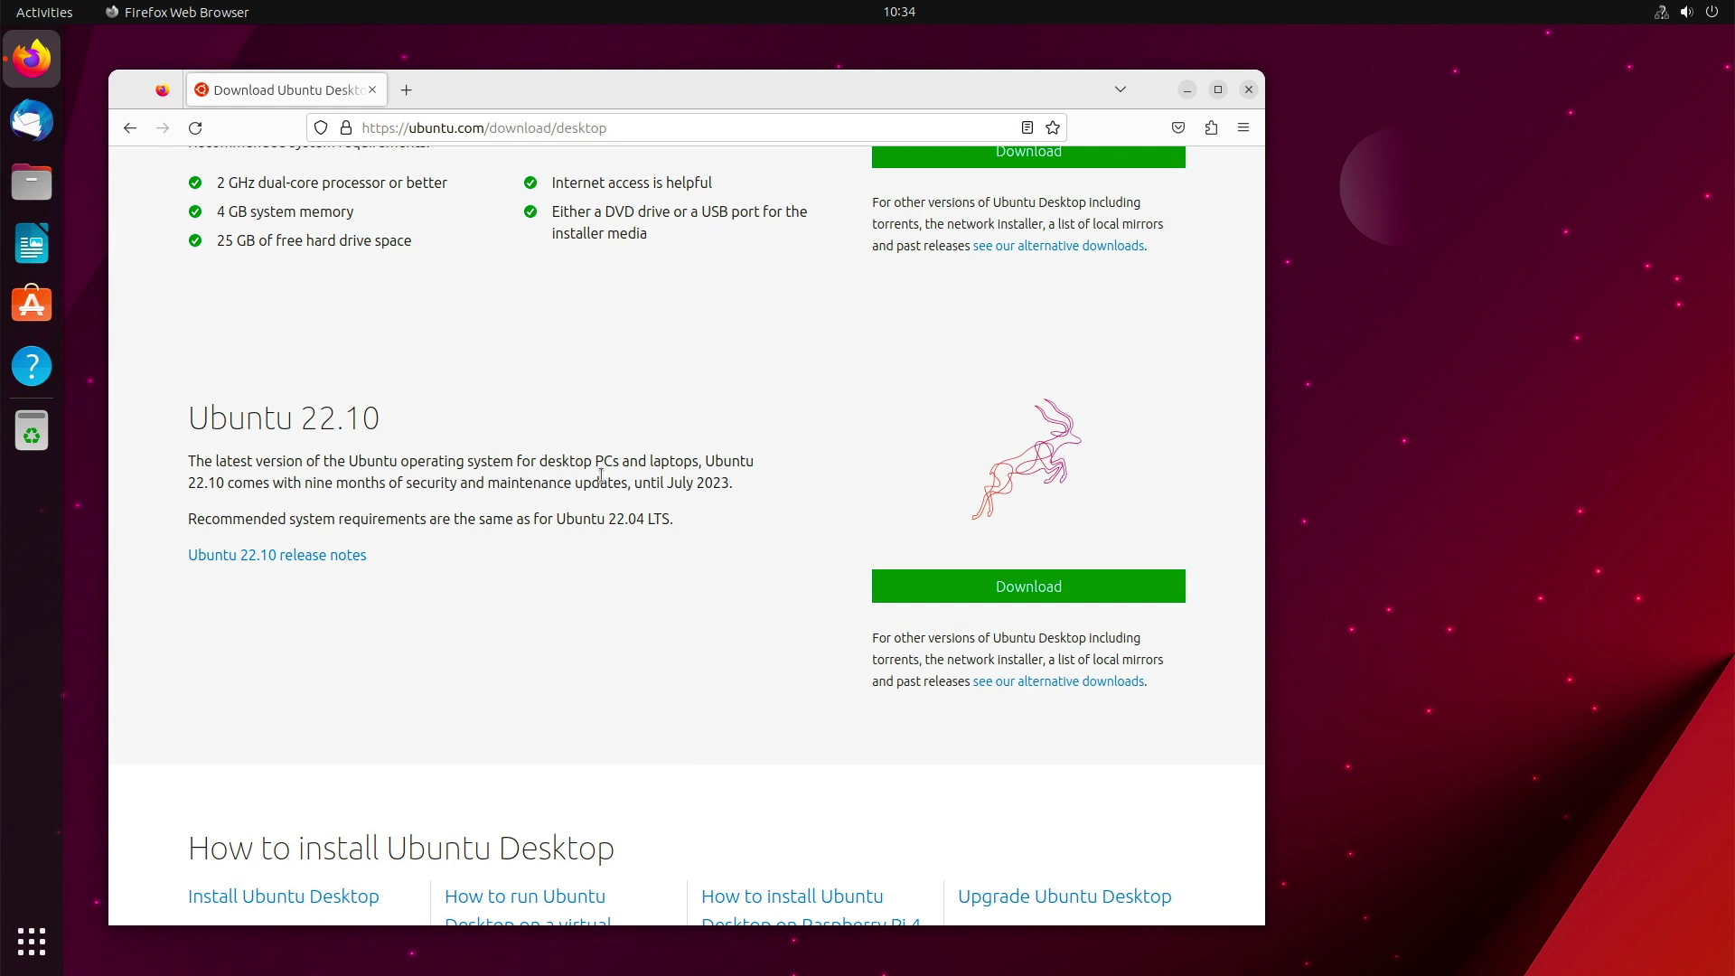
{"action": "left_click", "coordinate": [1003, 586]}
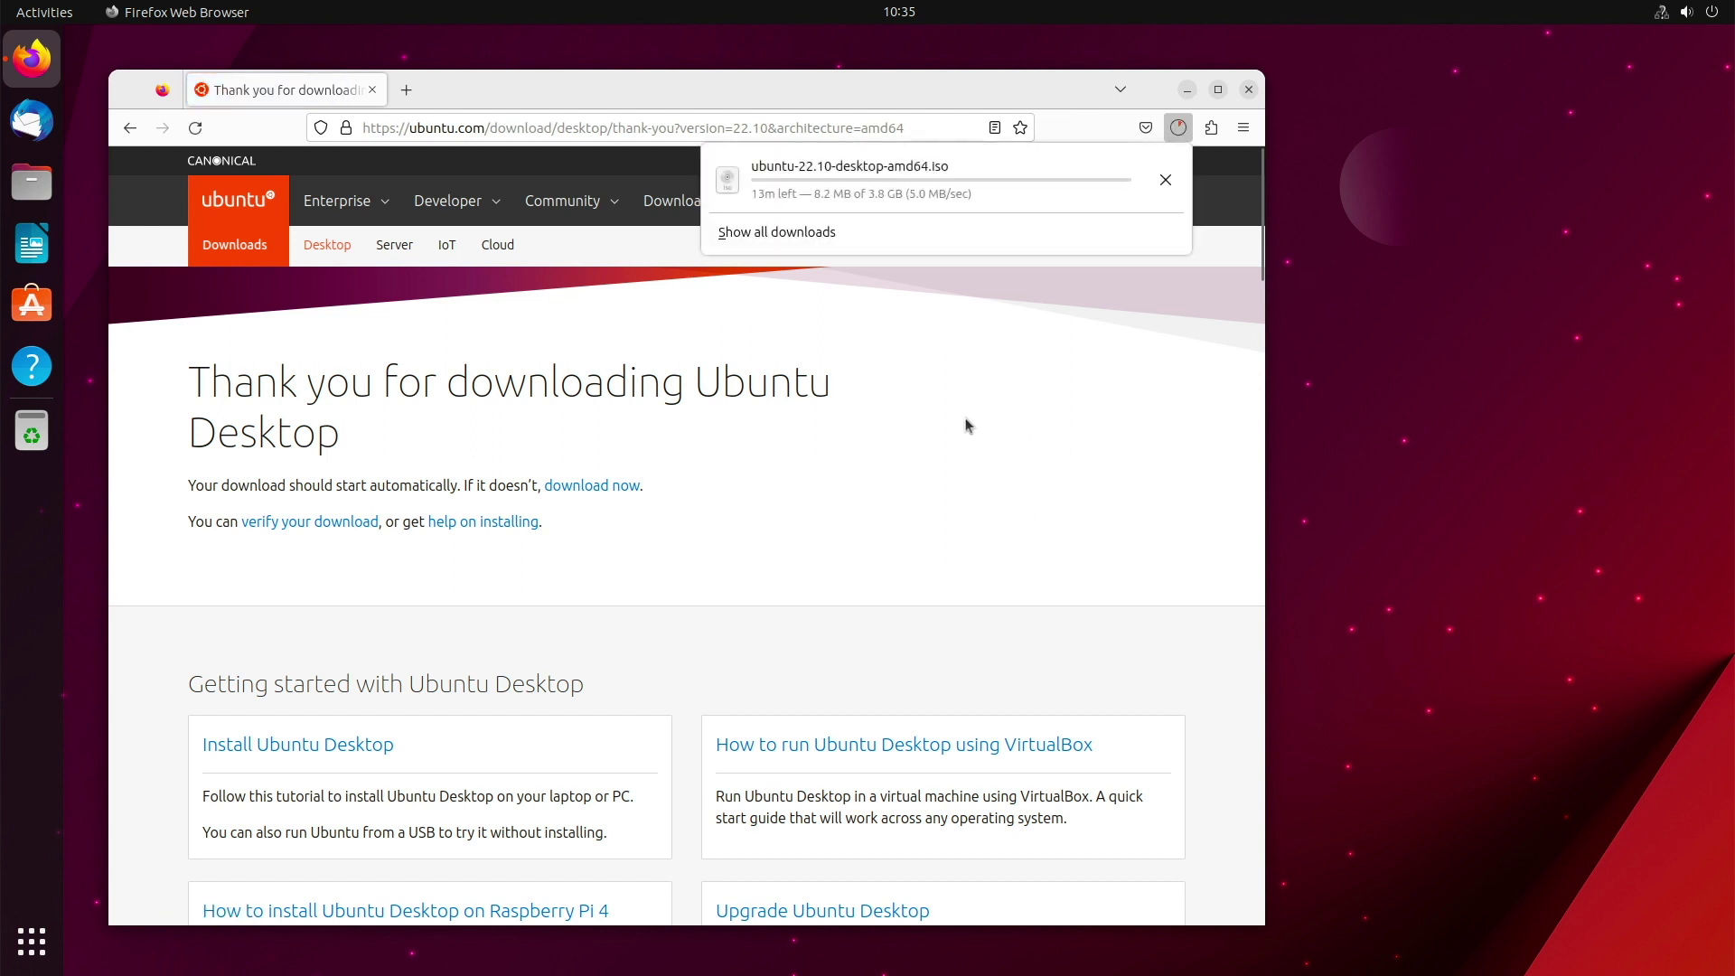
{"action": "left_click", "coordinate": [1100, 249]}
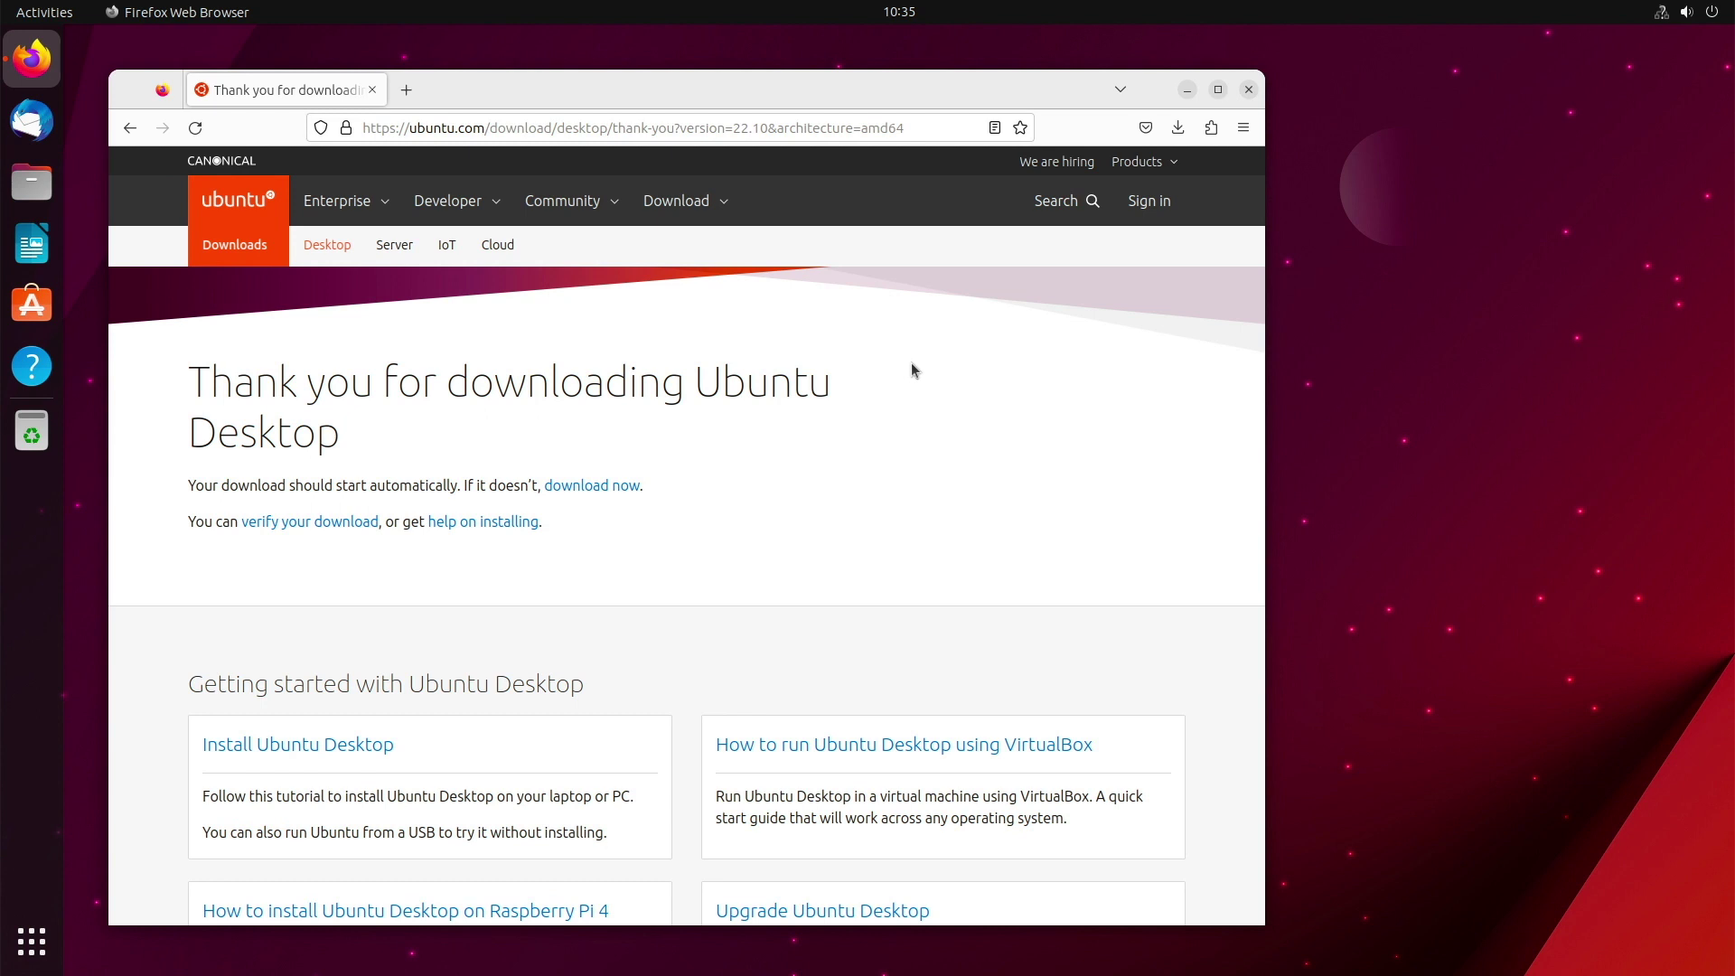
Quit Firefox with Alt+F4 and bring up the grid of installed applications.
{"action": "key", "text": "alt+F4"}
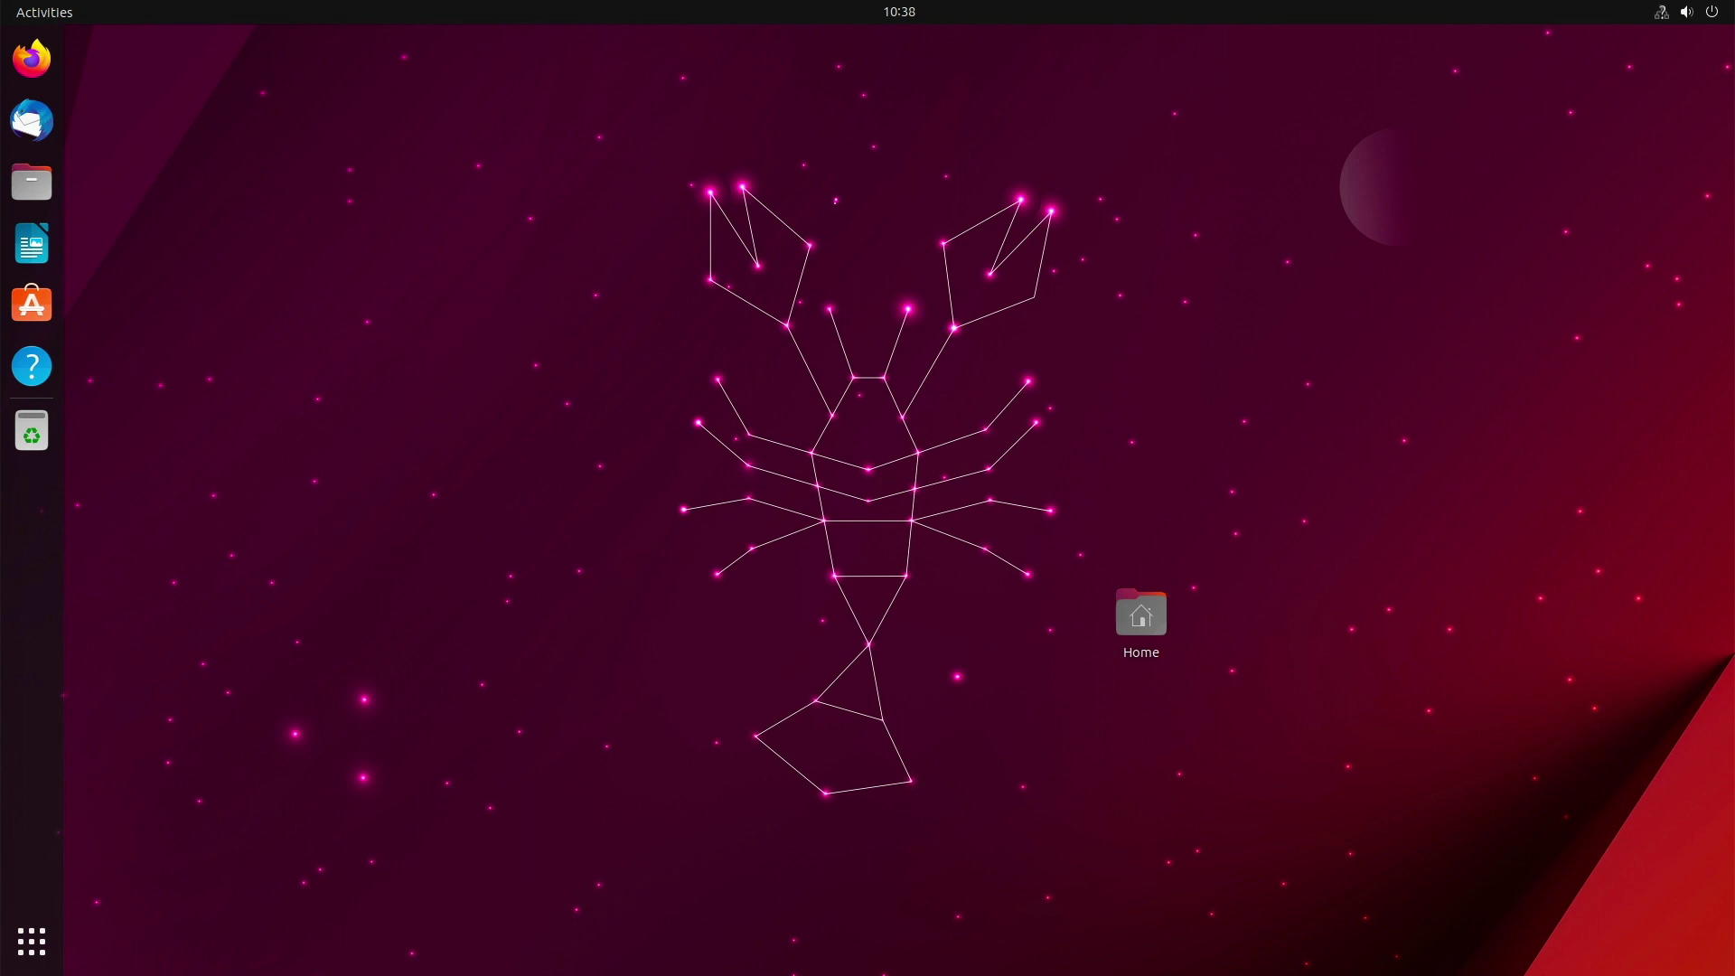
{"action": "left_click", "coordinate": [31, 942]}
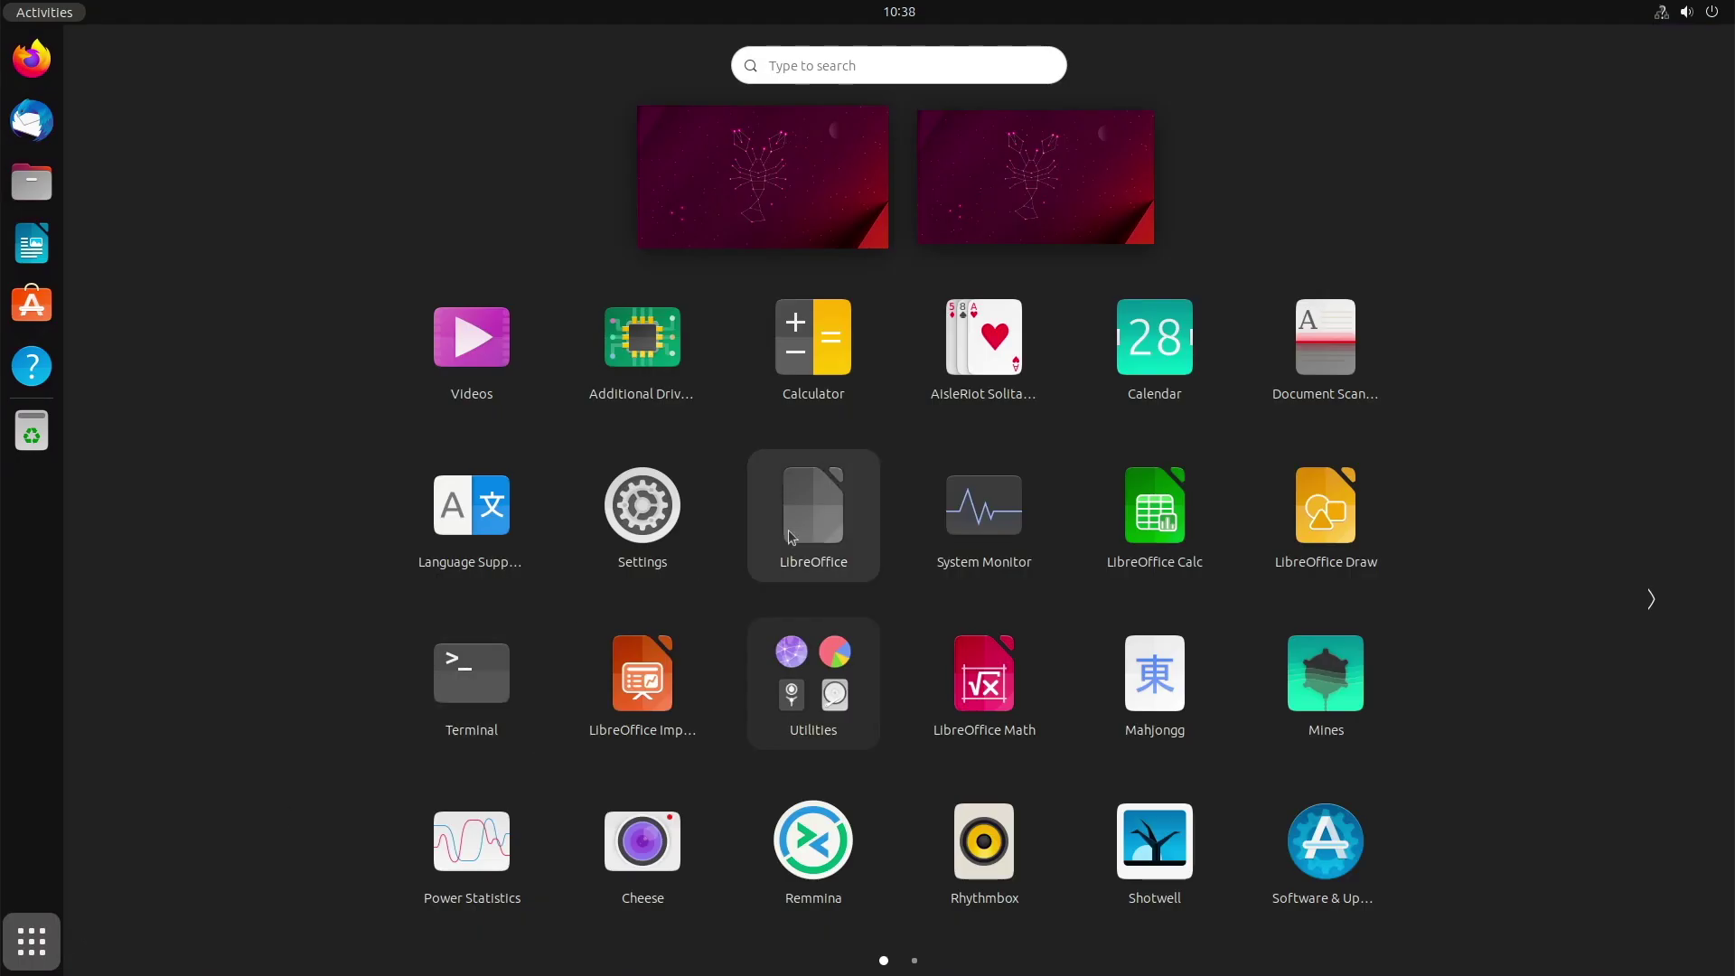
Launch Software Updater from the second apps page and decline sending the internal-error report.
{"action": "scroll", "coordinate": [854, 751], "scroll_direction": "down", "scroll_amount": 1}
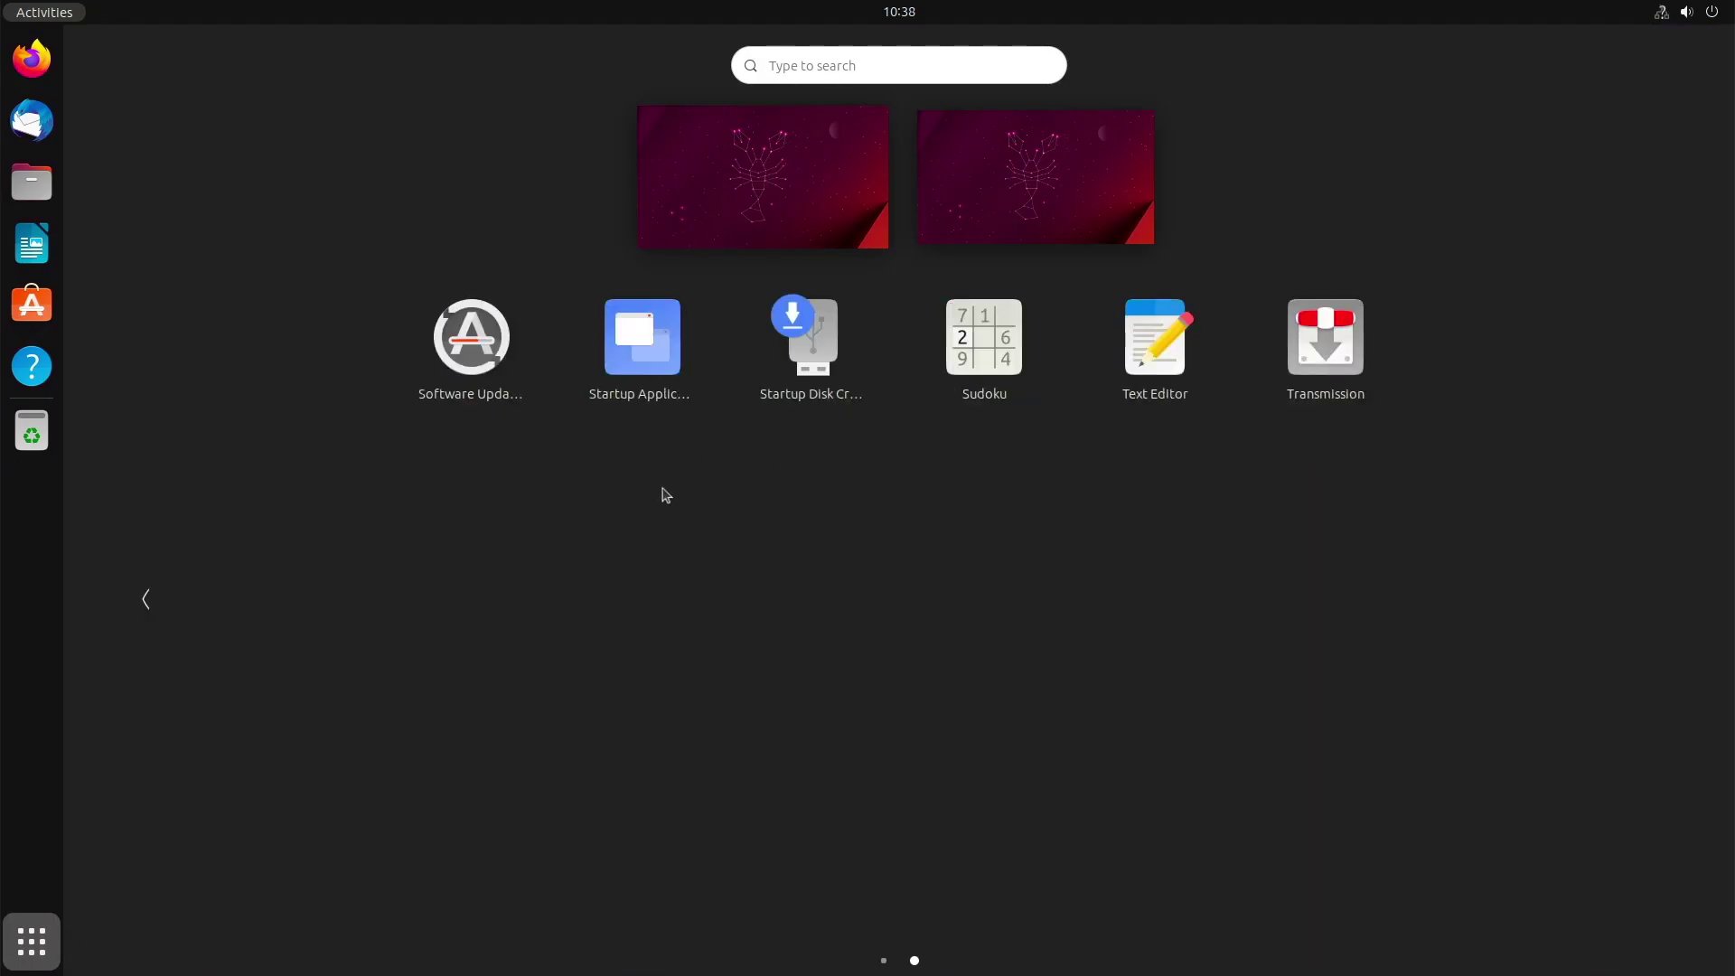
{"action": "left_click", "coordinate": [482, 346]}
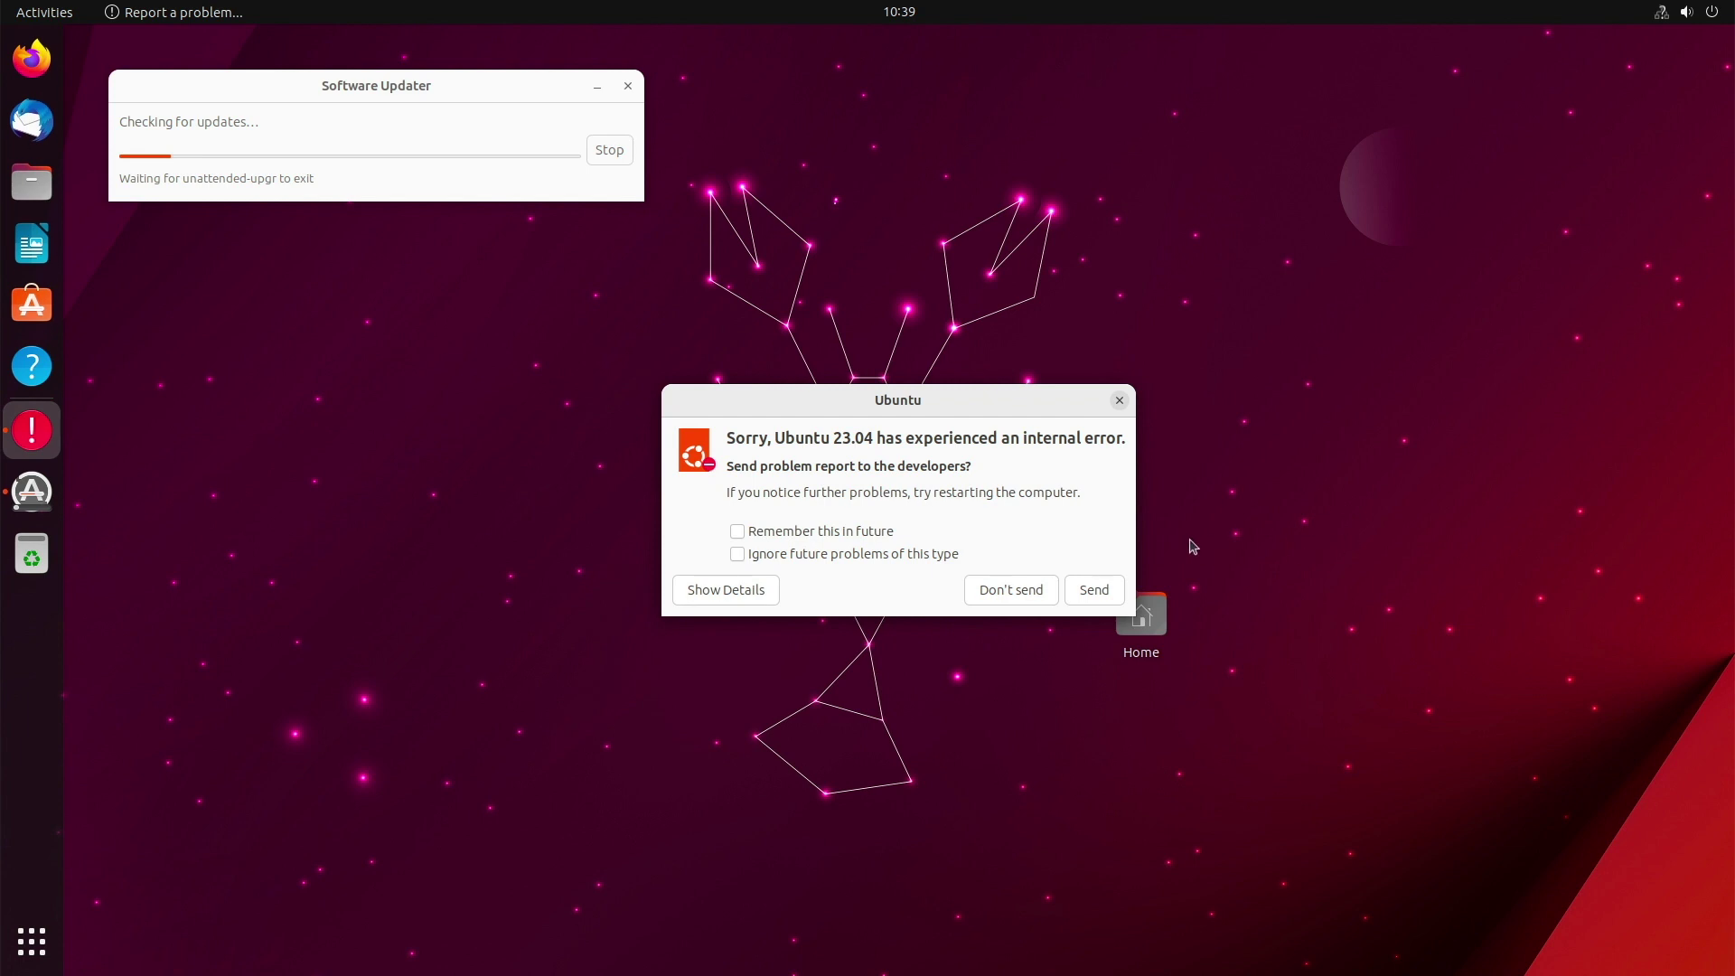
{"action": "left_click", "coordinate": [1029, 594]}
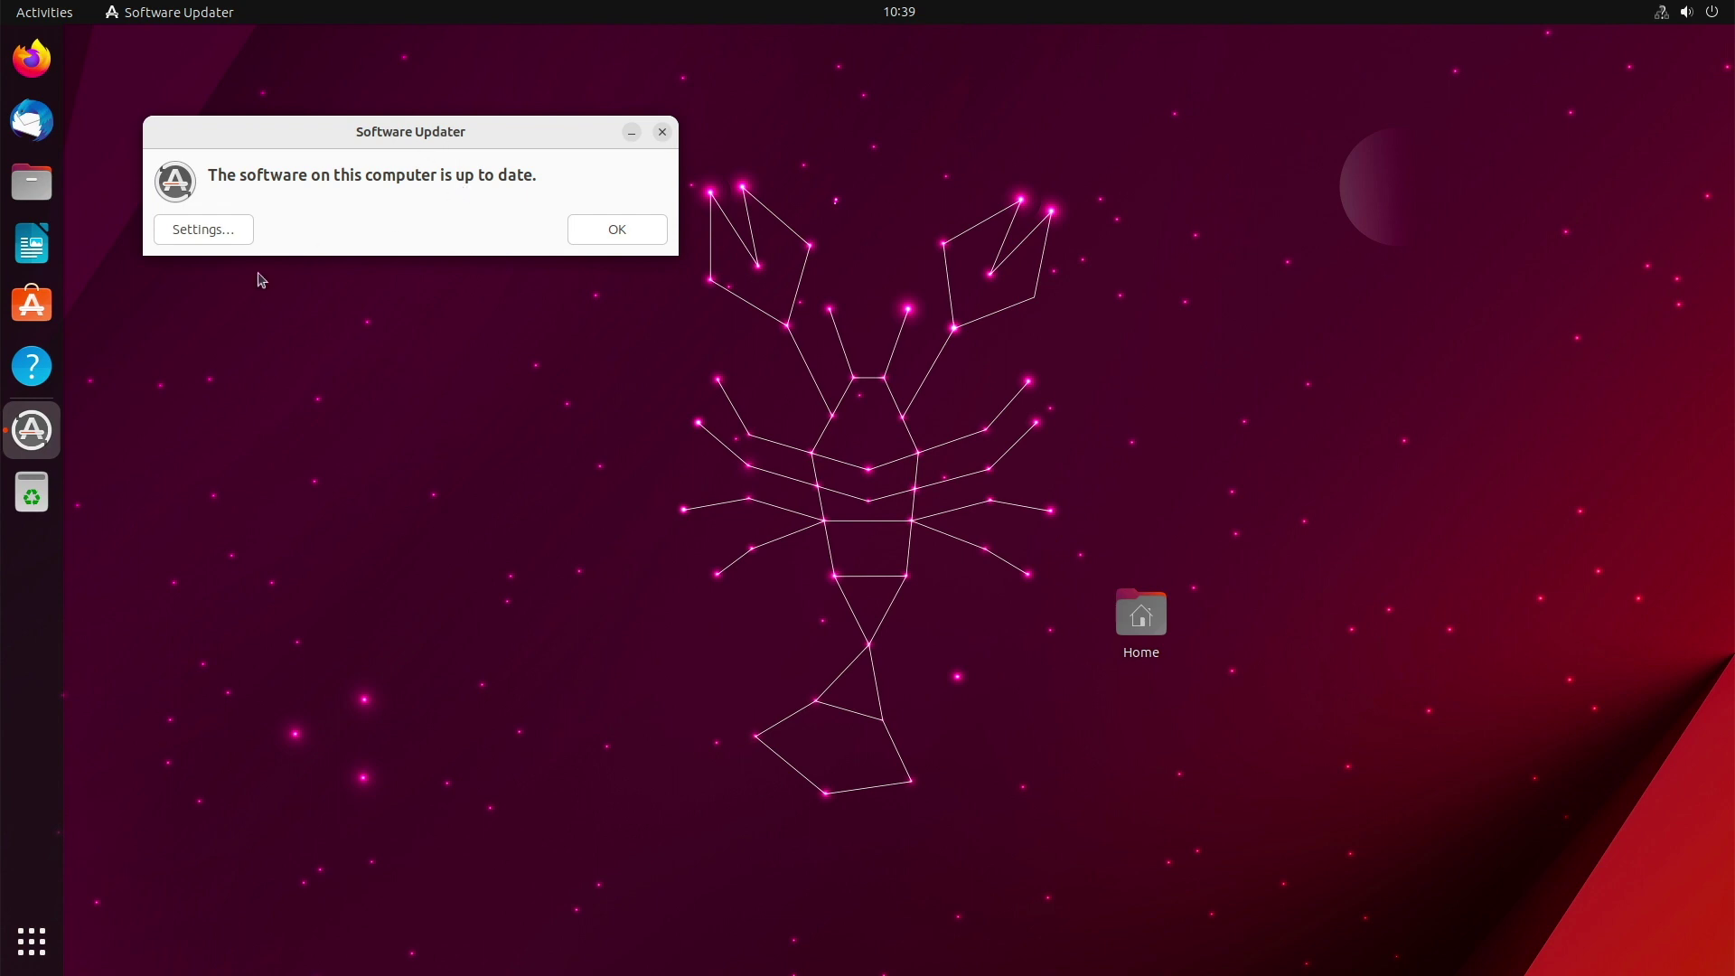
Set security and other updates to 'Display immediately', authenticating with the password, then close both updater windows.
{"action": "left_click", "coordinate": [216, 232]}
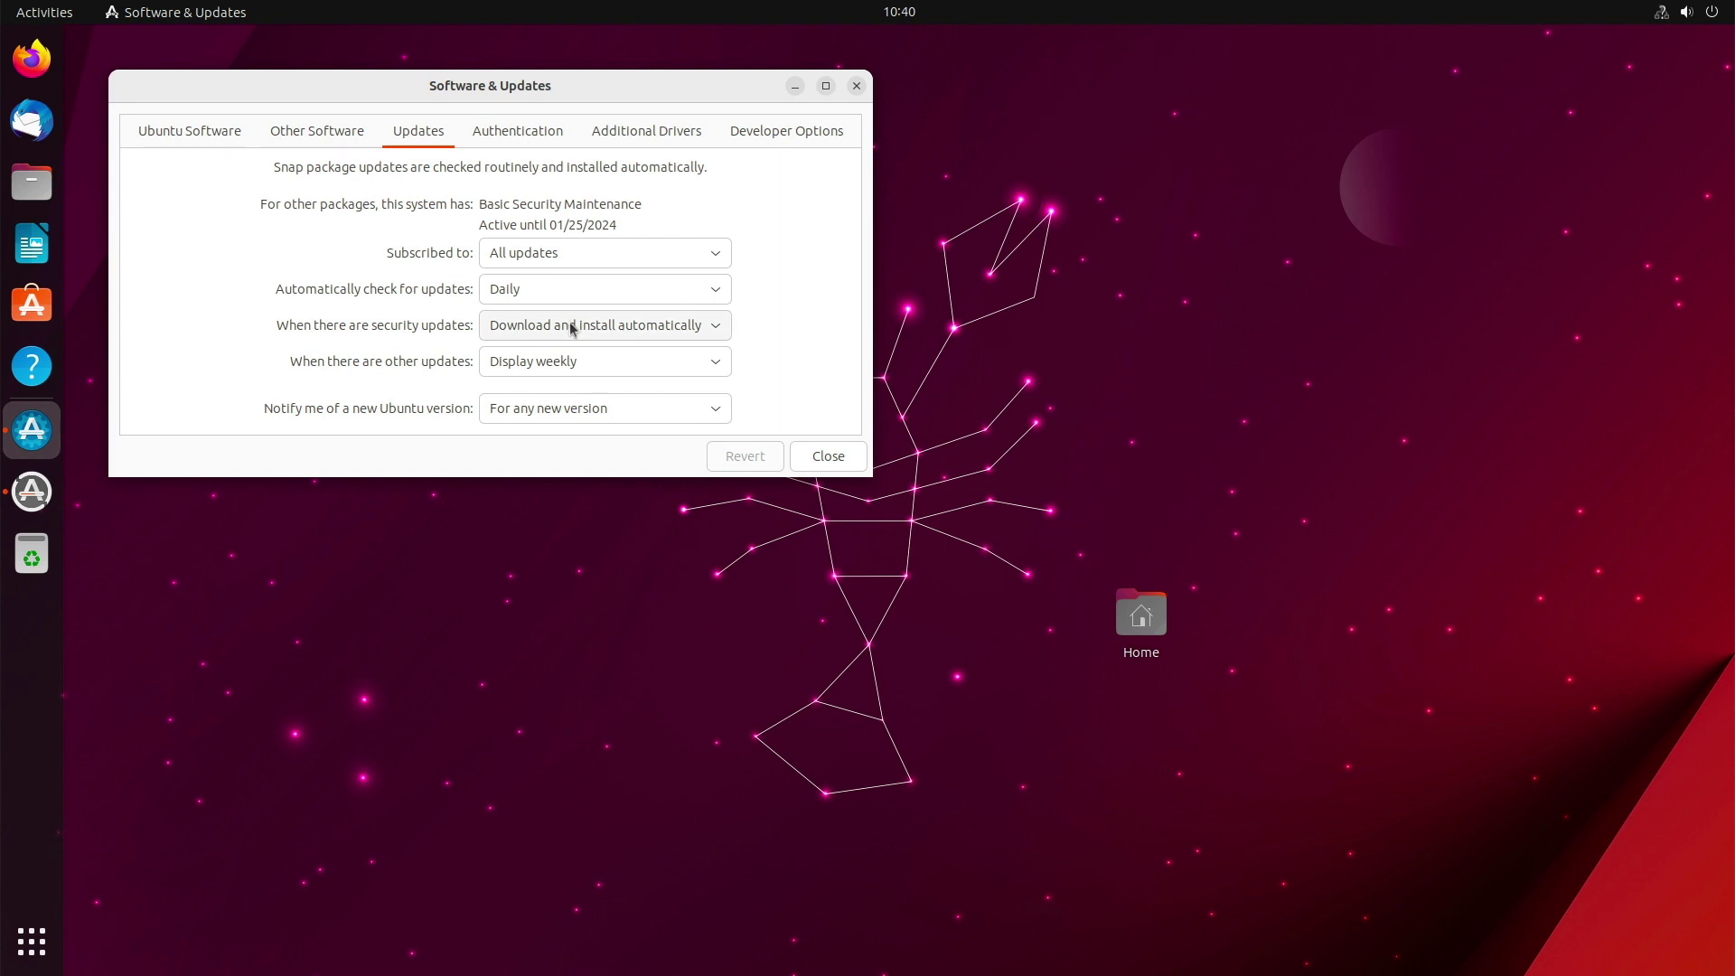
{"action": "left_click", "coordinate": [574, 327]}
{"action": "left_click", "coordinate": [573, 280]}
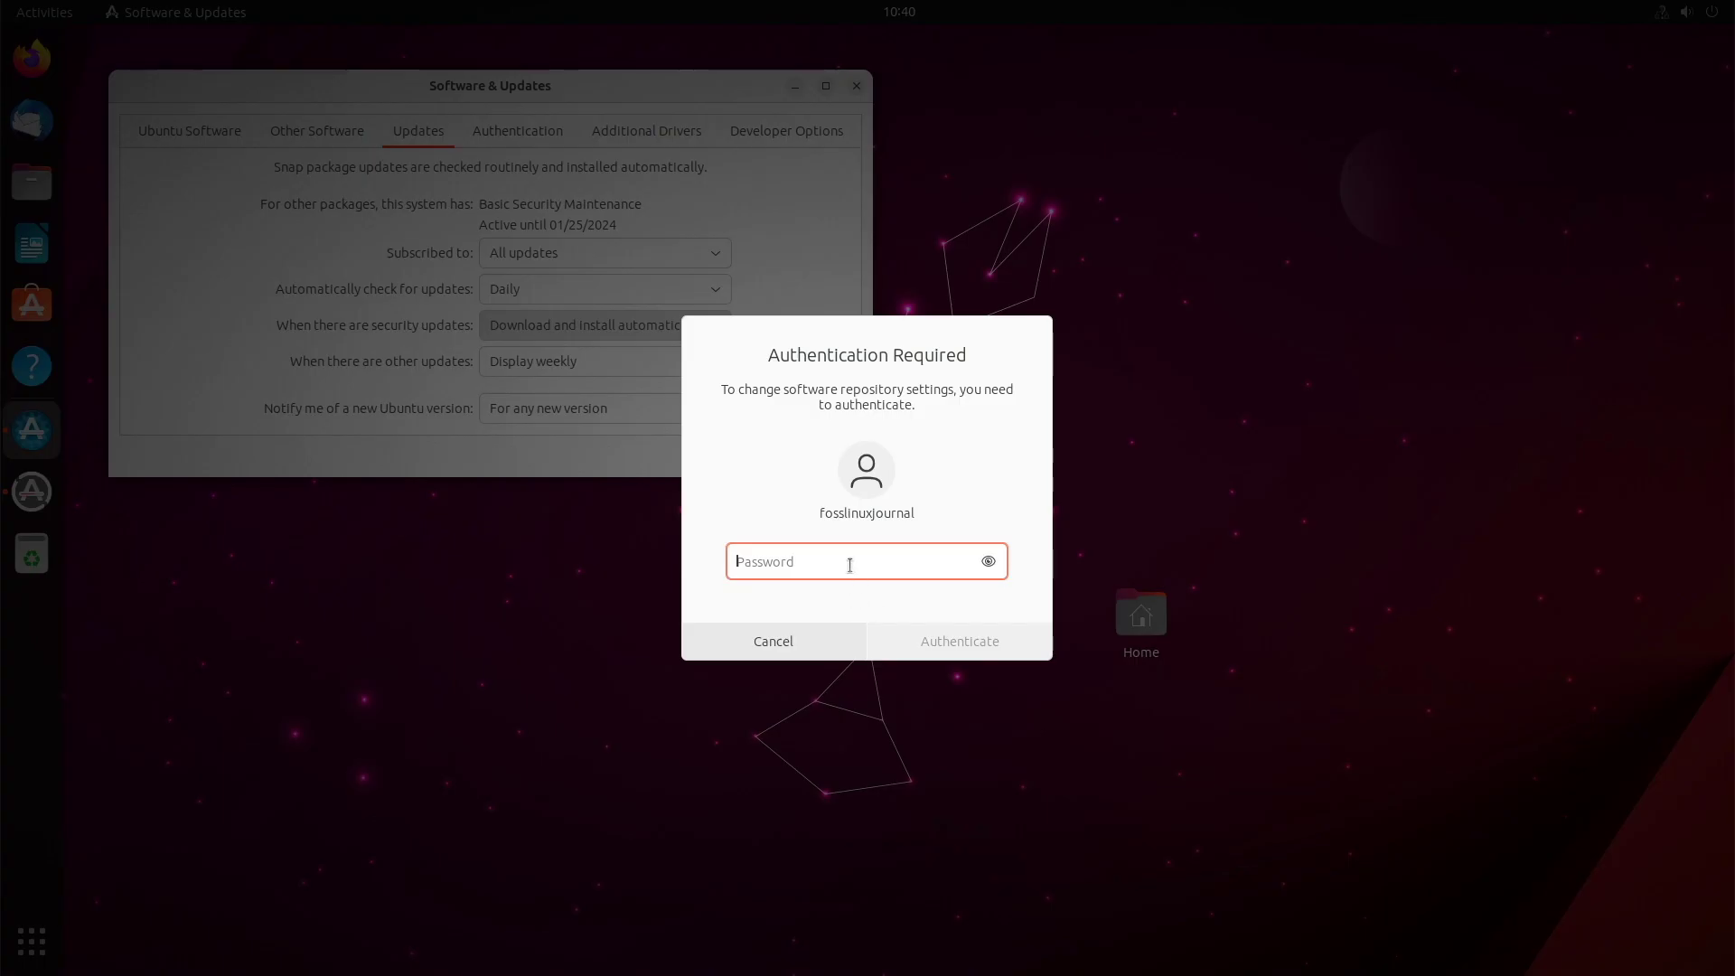
{"action": "type", "text": "****************"}
{"action": "key", "text": "Return"}
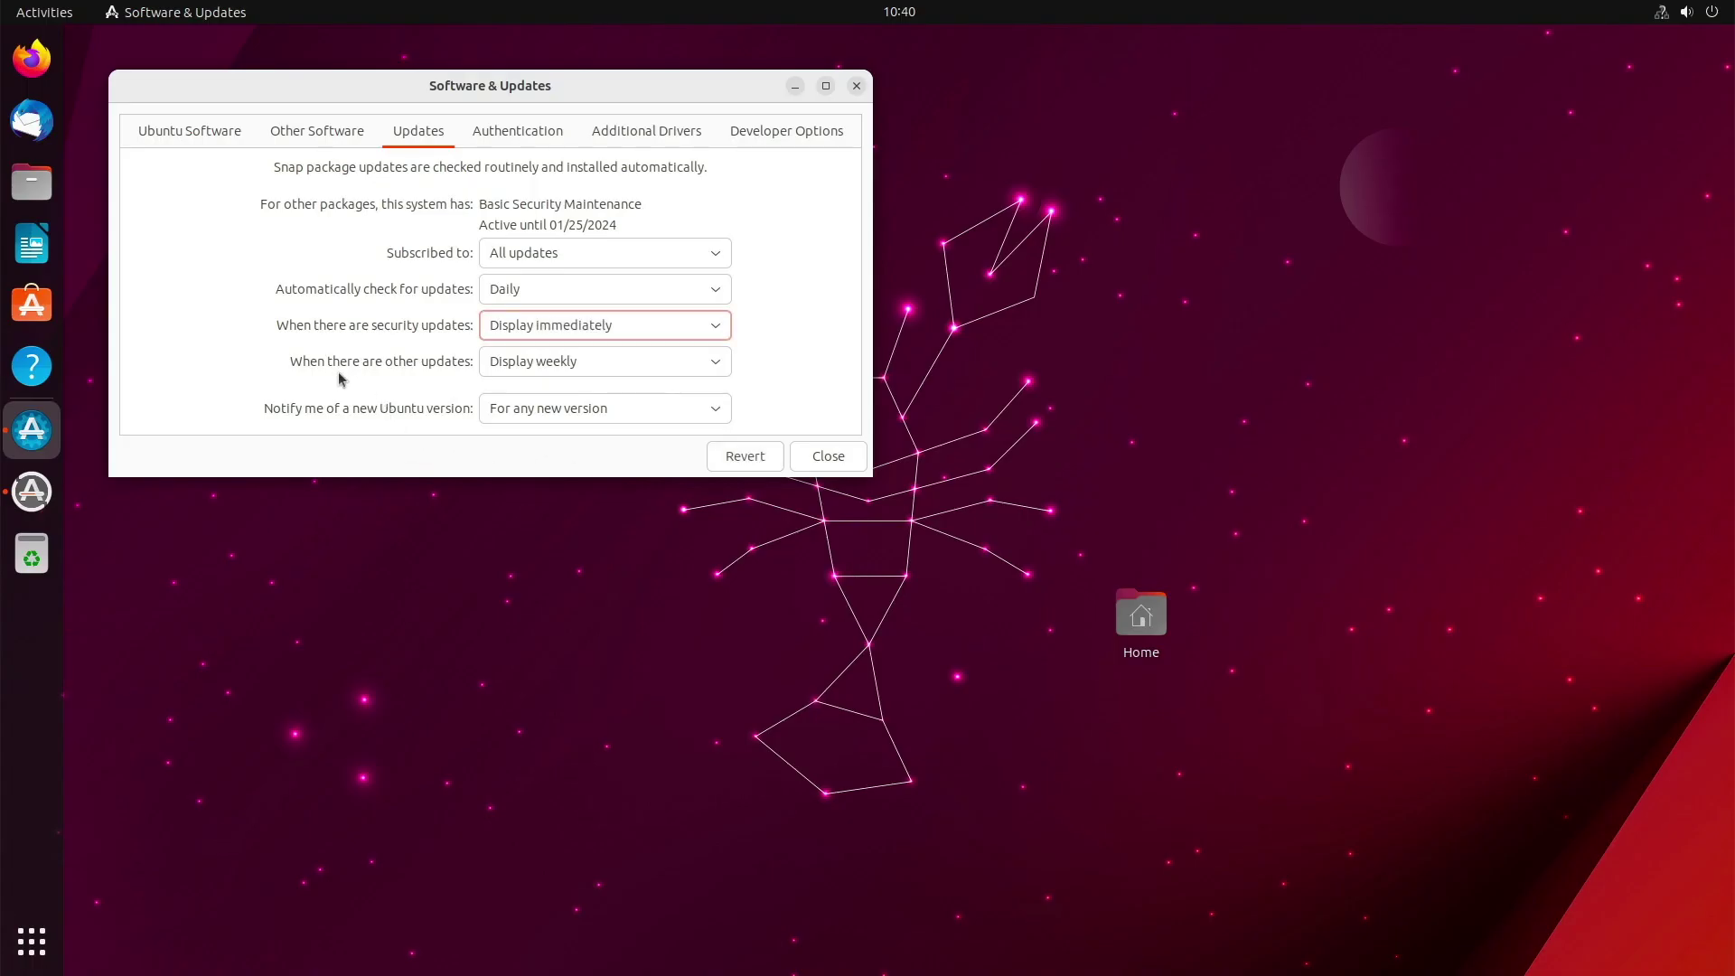
{"action": "left_click", "coordinate": [598, 366]}
{"action": "left_click", "coordinate": [602, 341]}
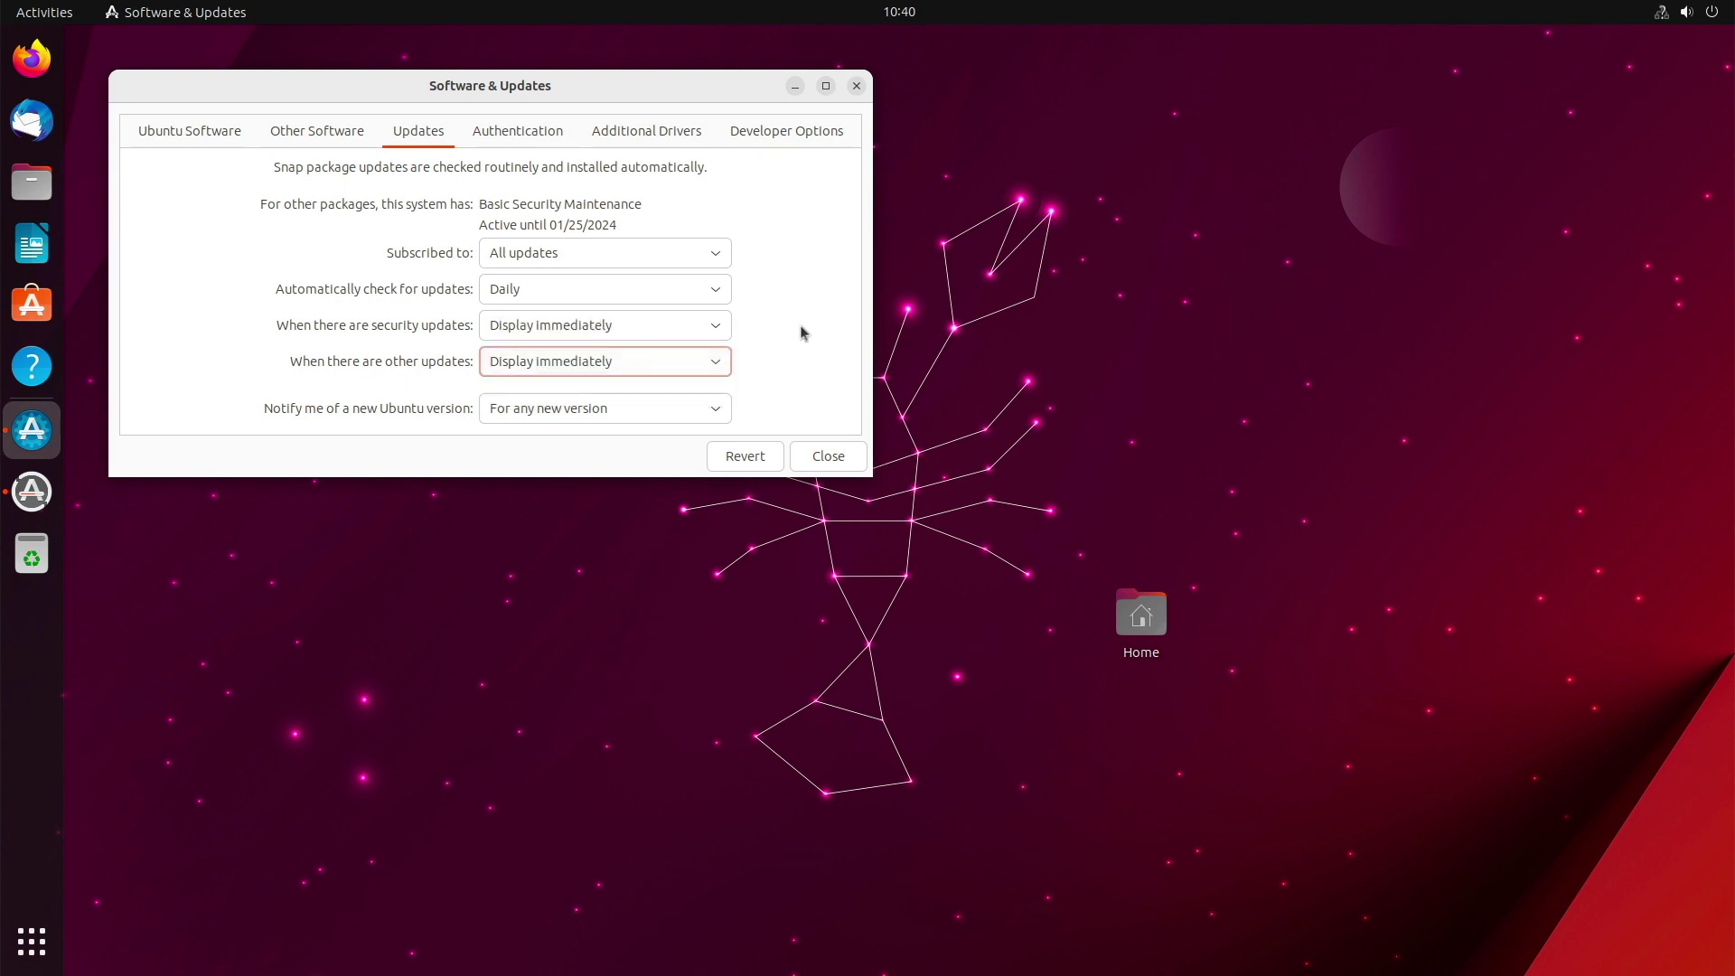
{"action": "left_click", "coordinate": [828, 456]}
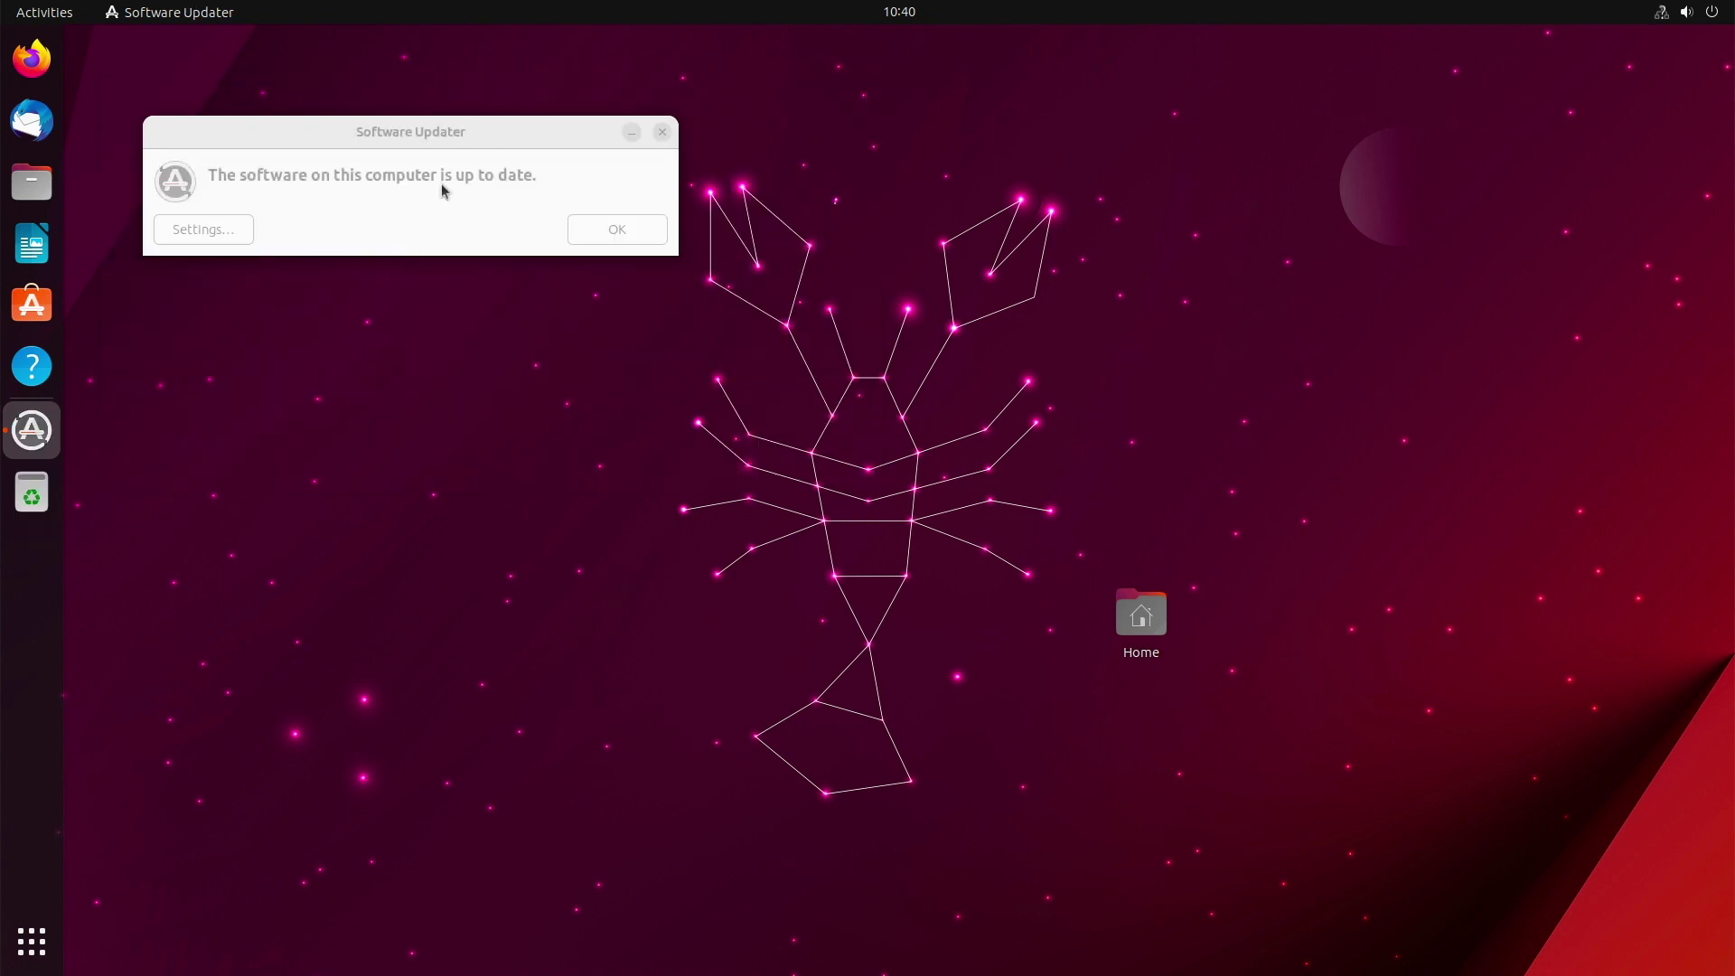
{"action": "left_click", "coordinate": [600, 228]}
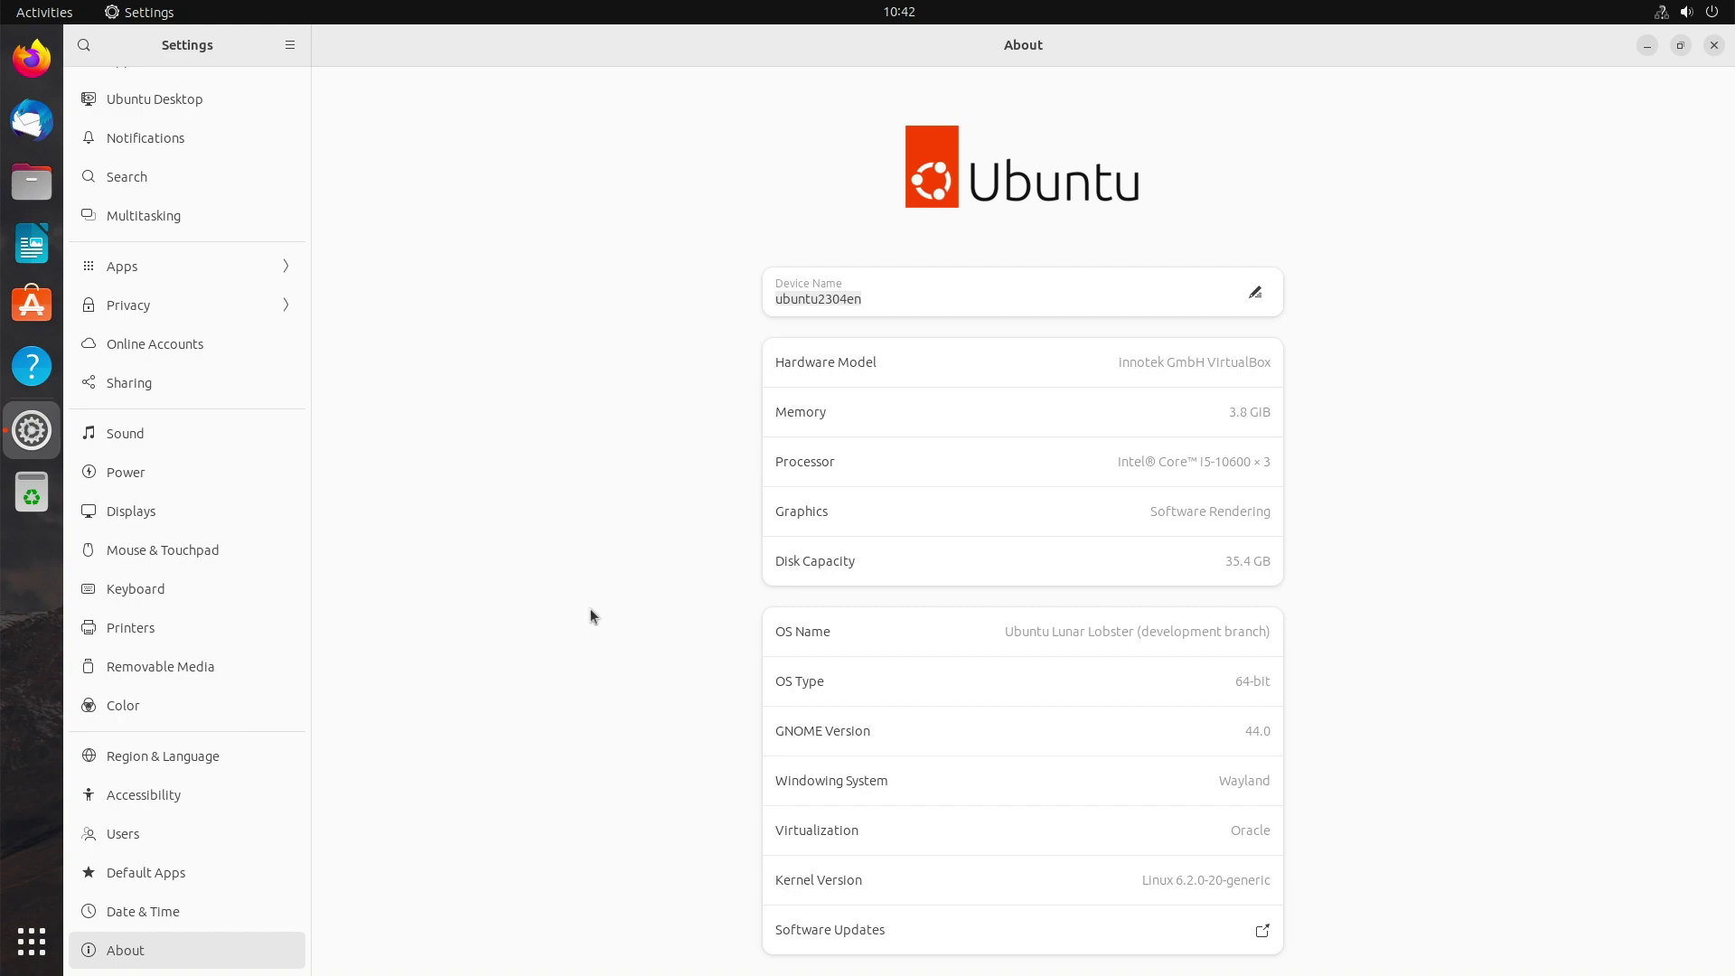
Quit Settings with Ctrl+Q, leaving the empty desktop with its Home icon.
{"action": "key", "text": "ctrl+q"}
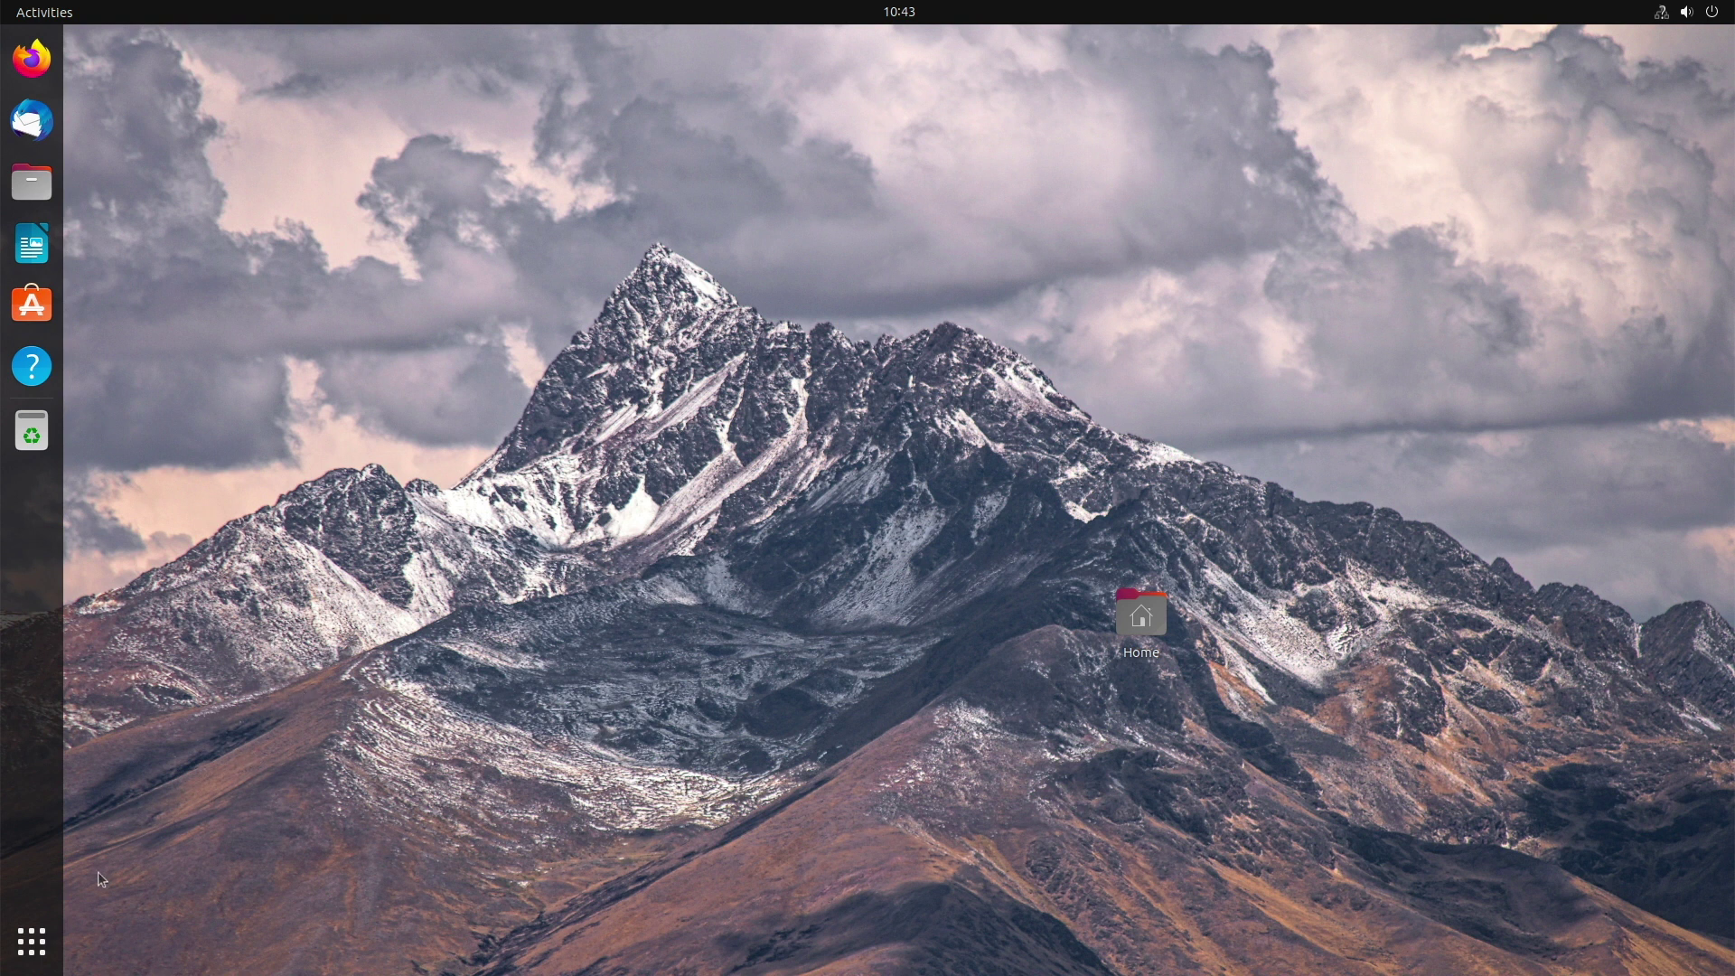
{"action": "left_click", "coordinate": [34, 939]}
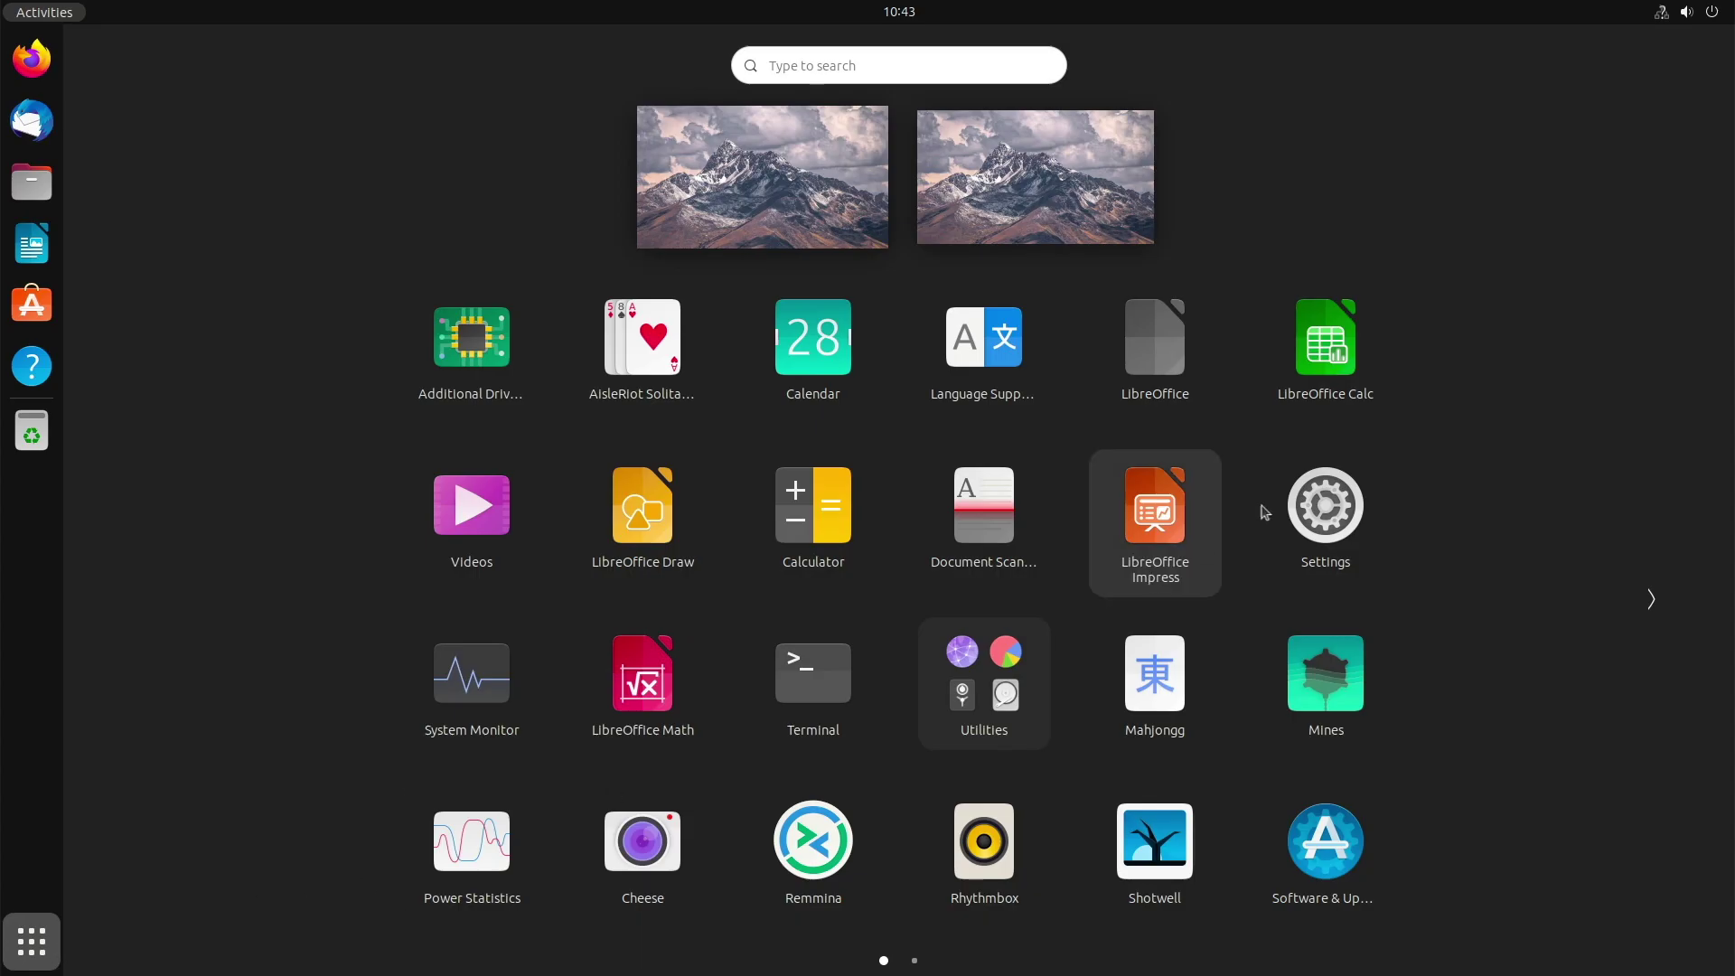
{"action": "left_click", "coordinate": [1322, 510]}
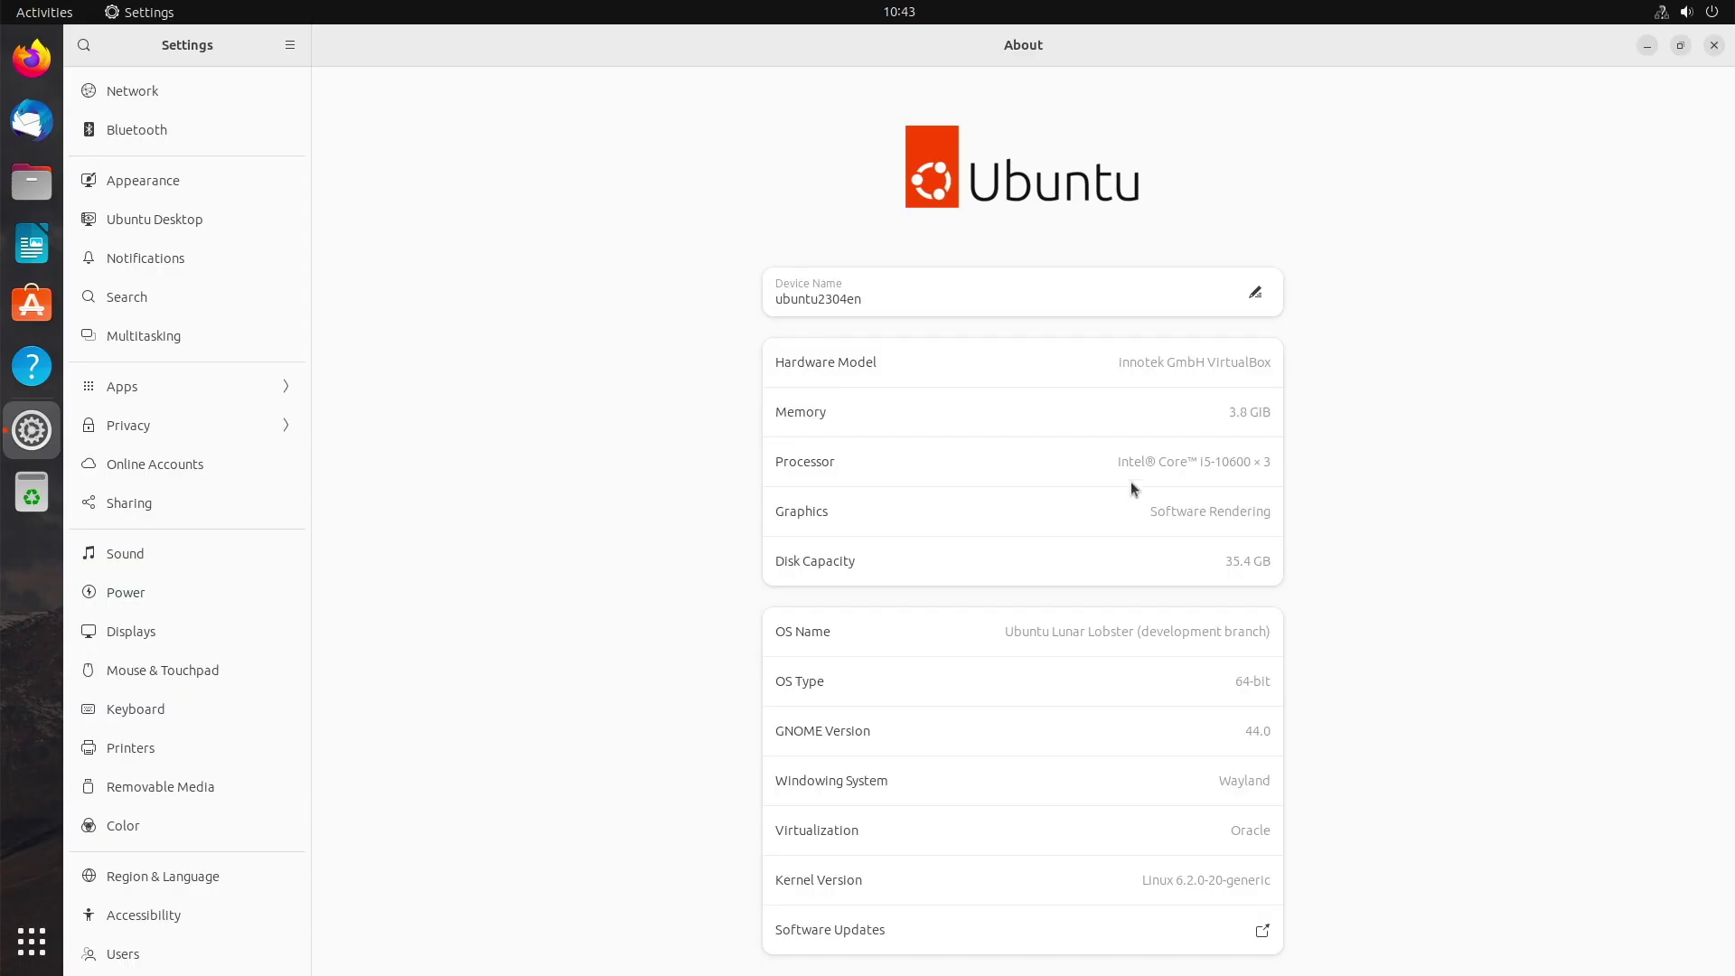
{"action": "left_click", "coordinate": [139, 223]}
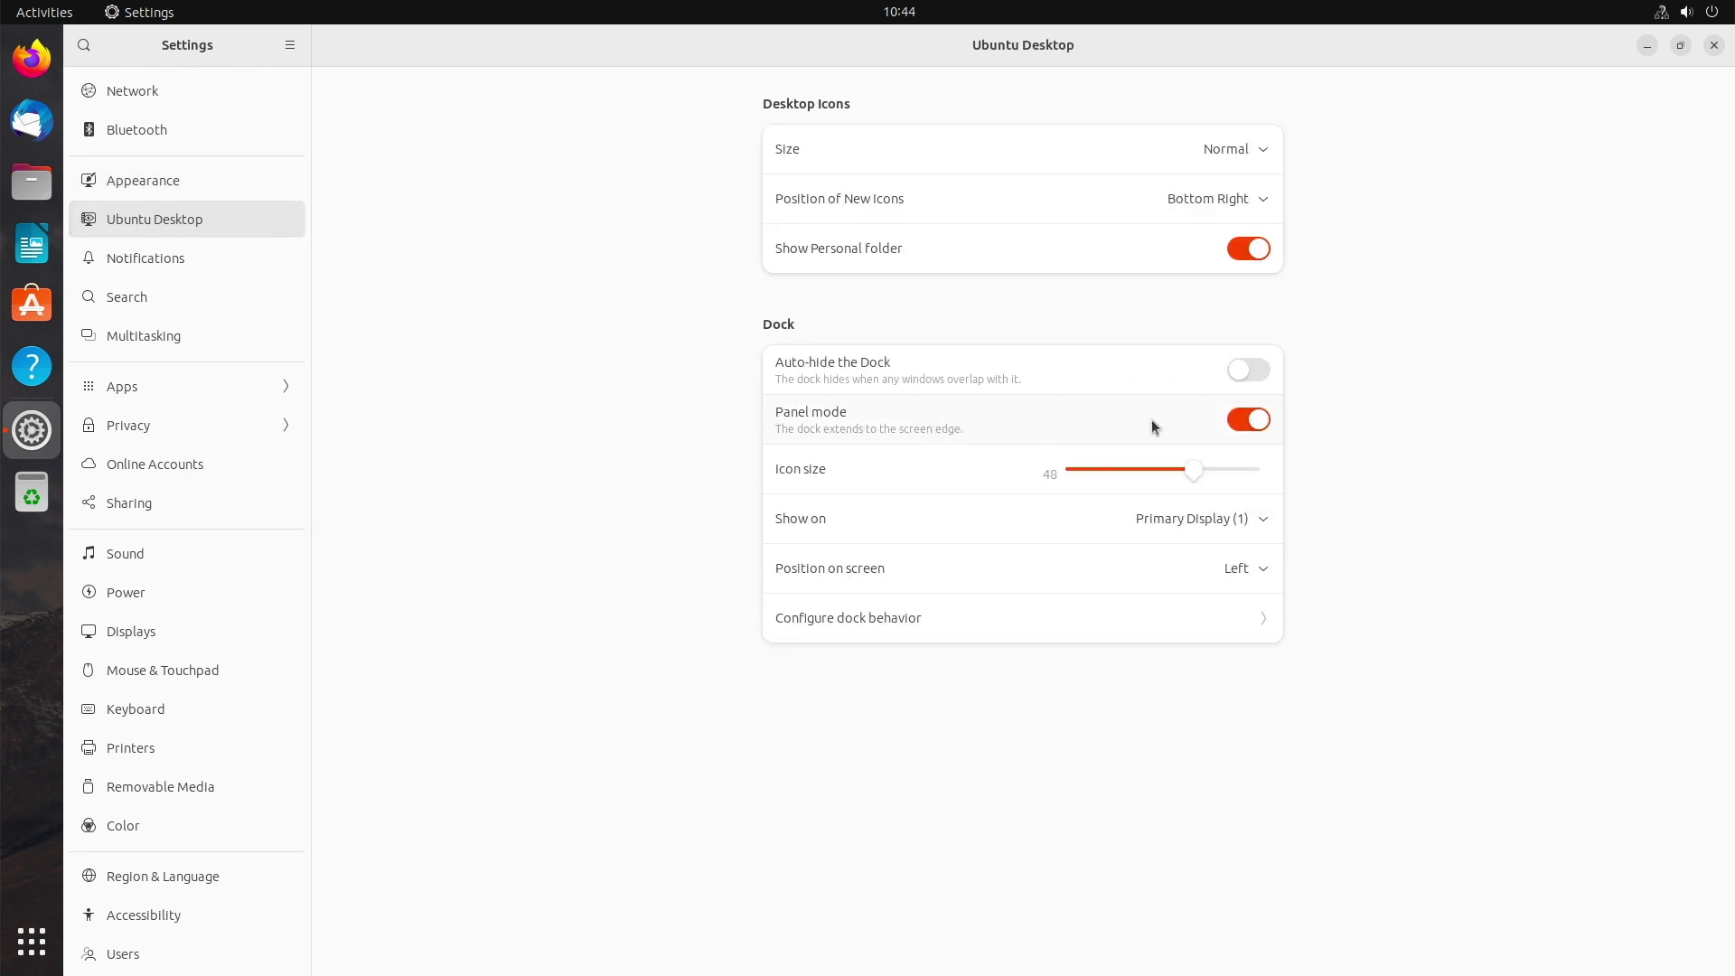
Turn off the dock's Panel mode and move the dock to the Right, then Bottom edge.
{"action": "left_click", "coordinate": [1245, 421]}
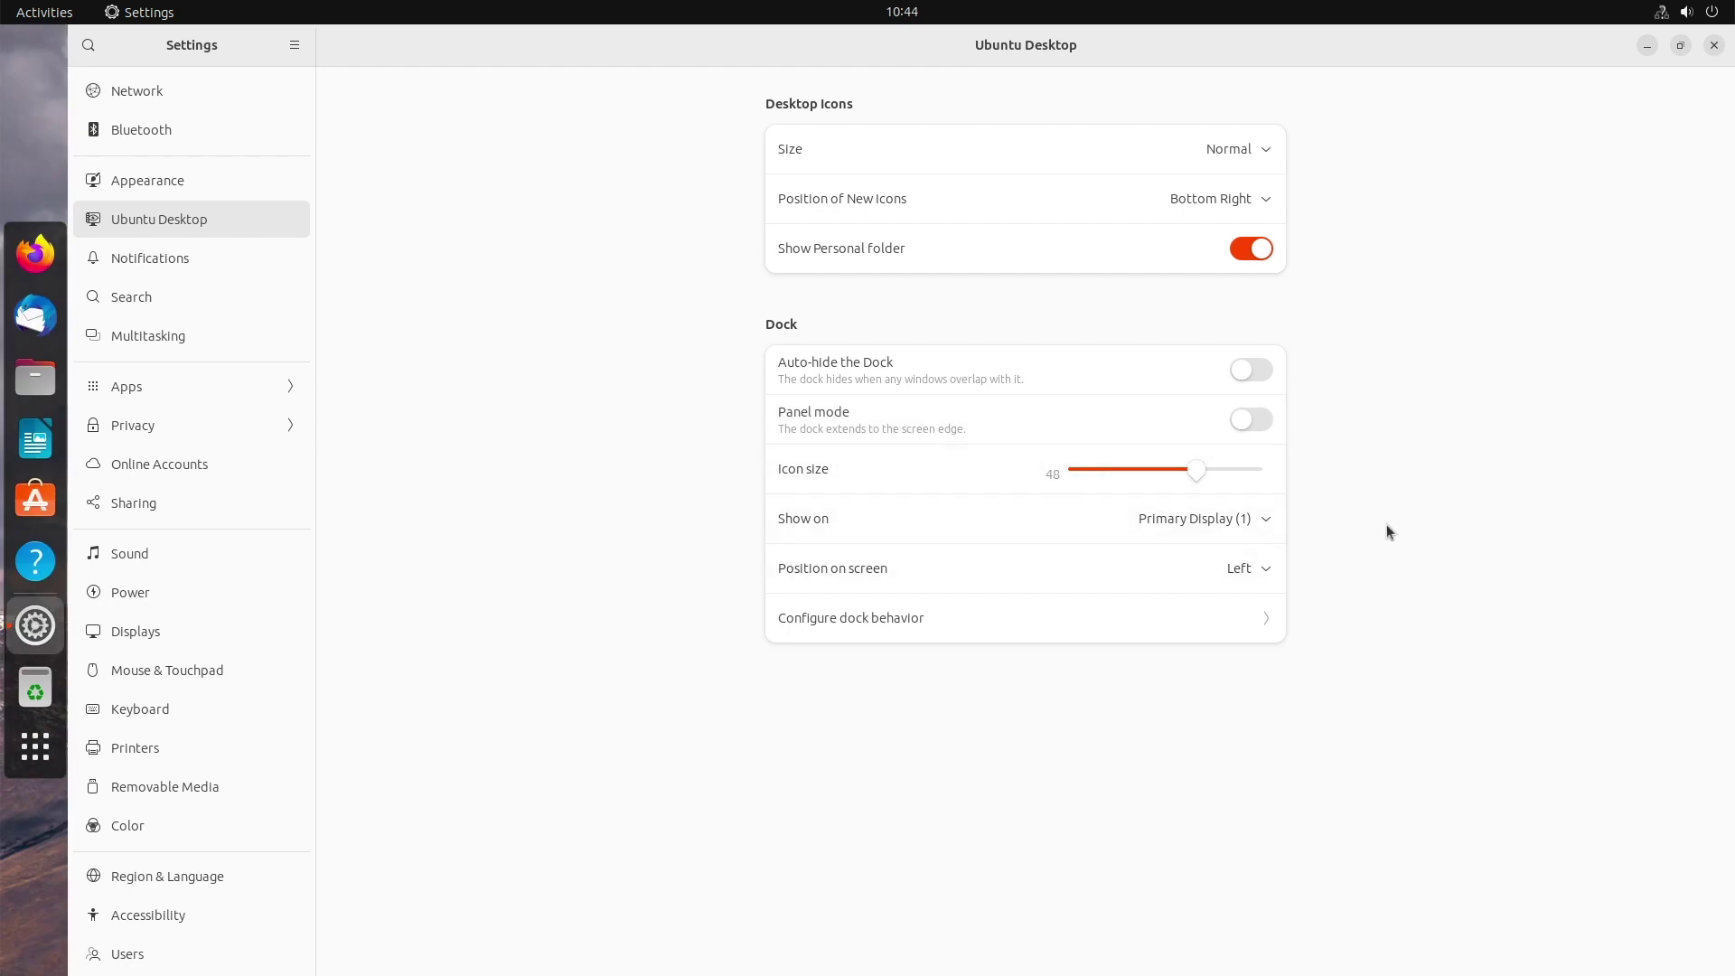
{"action": "left_click", "coordinate": [1232, 569]}
{"action": "left_click", "coordinate": [1250, 675]}
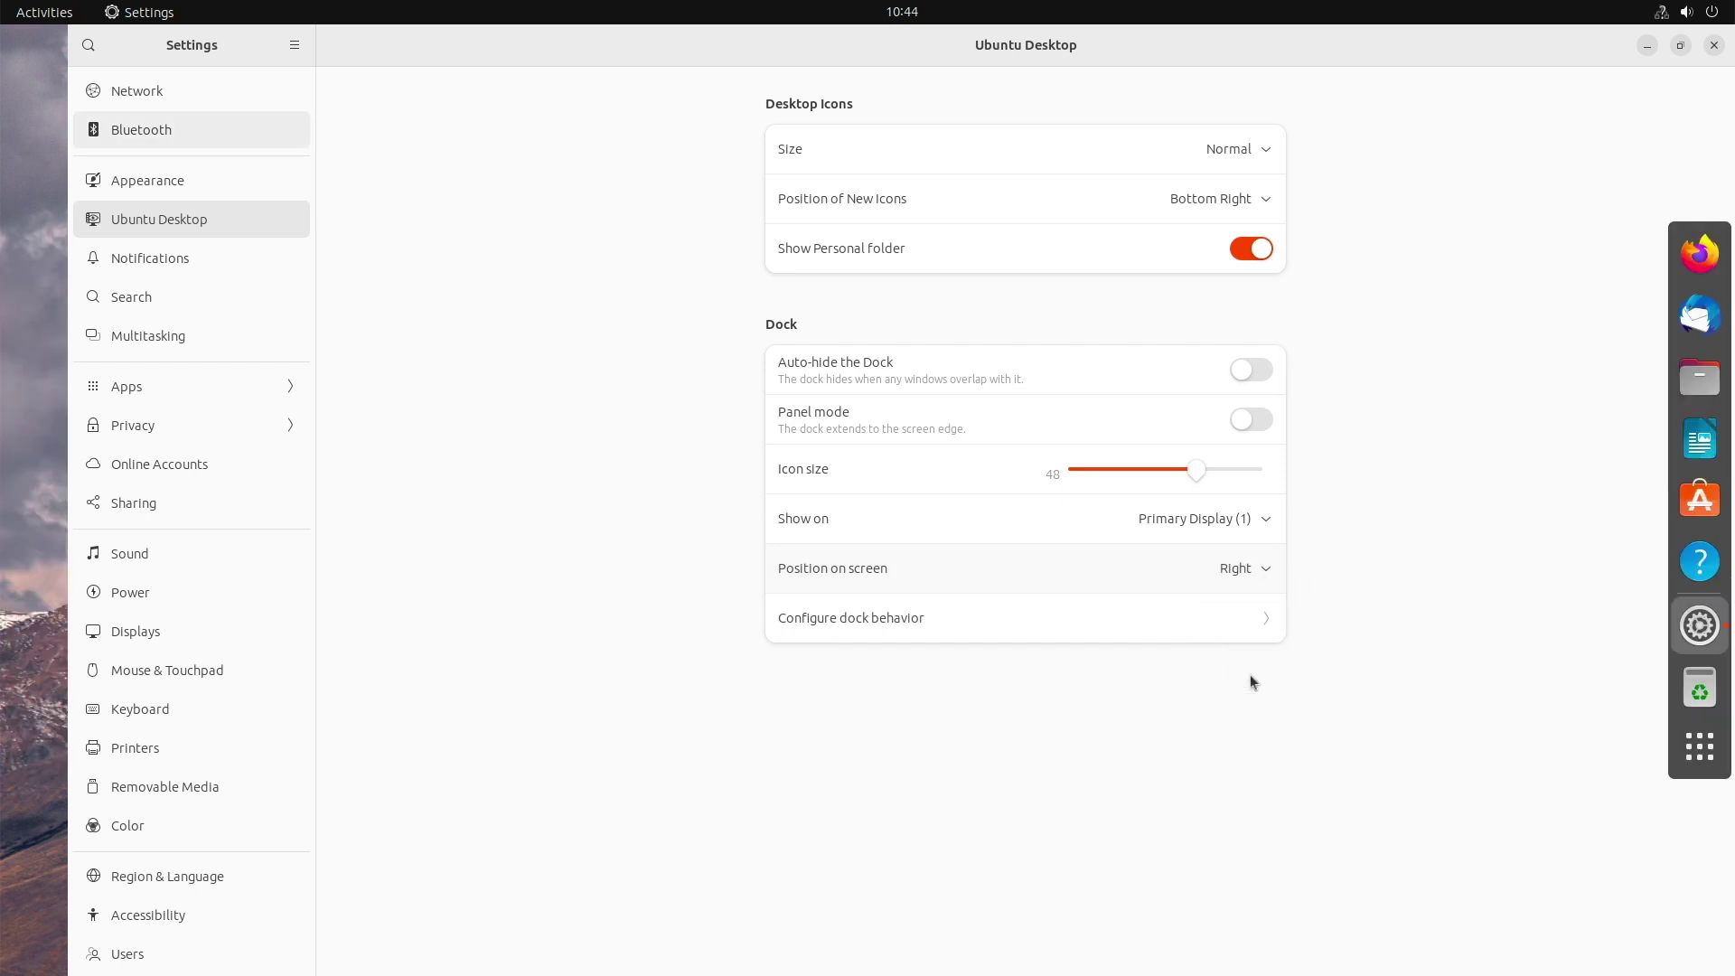
{"action": "left_click", "coordinate": [1173, 571]}
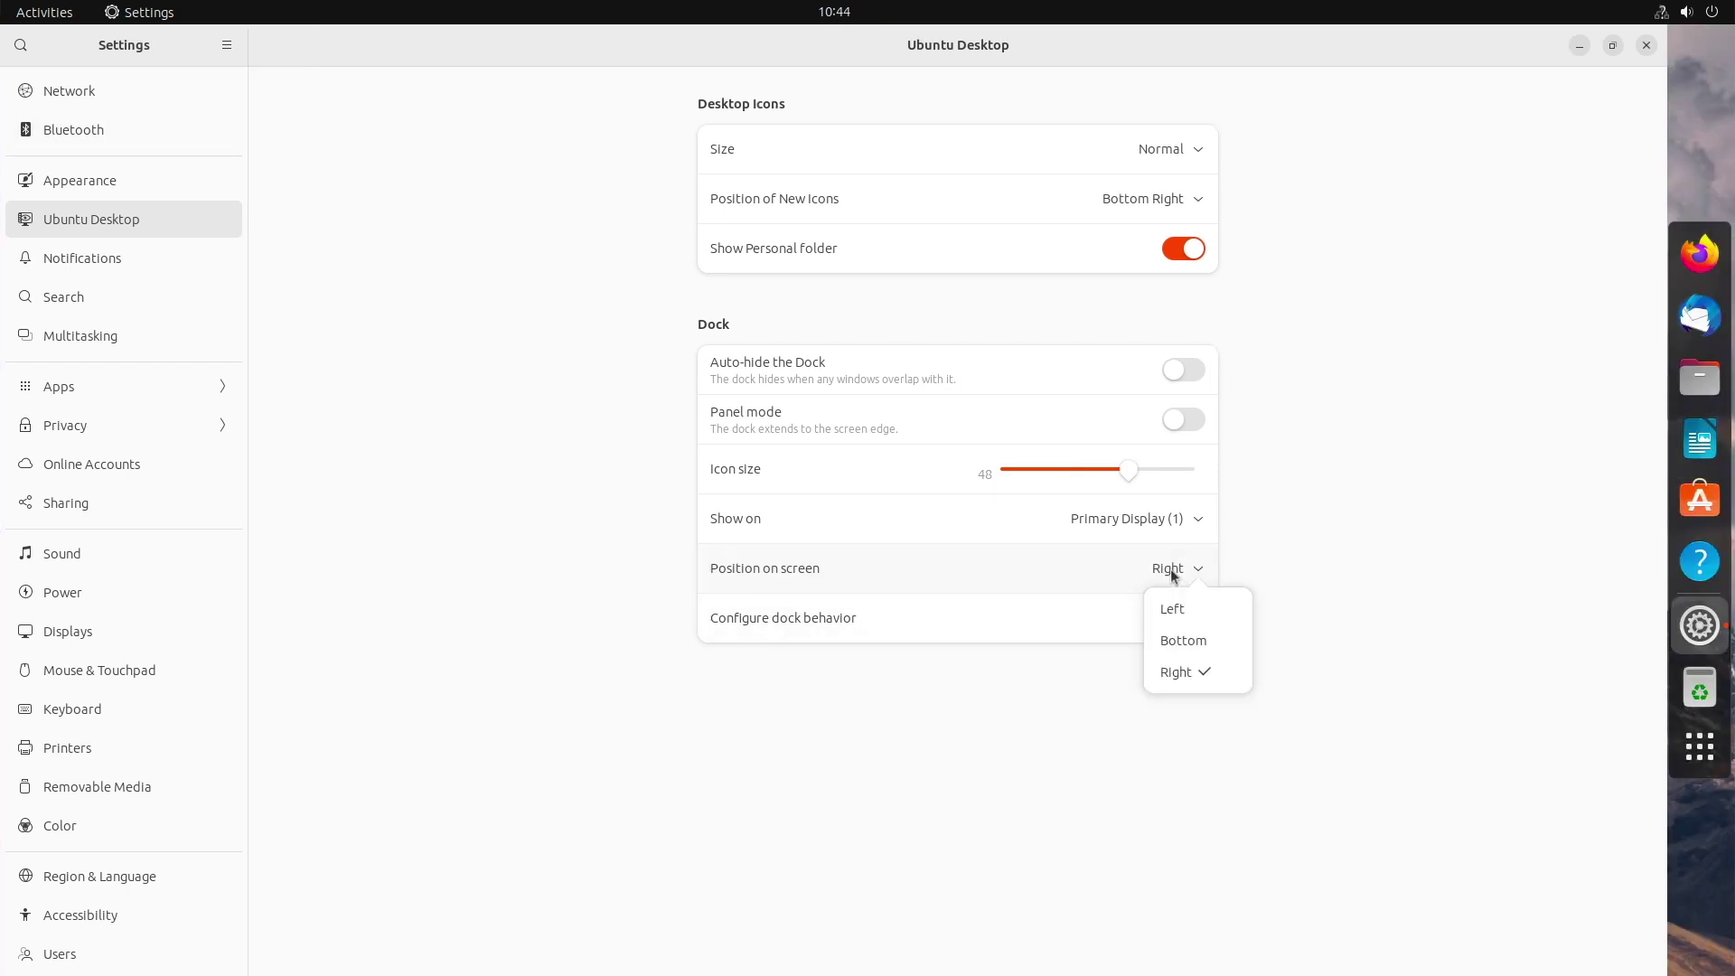
{"action": "left_click", "coordinate": [1179, 644]}
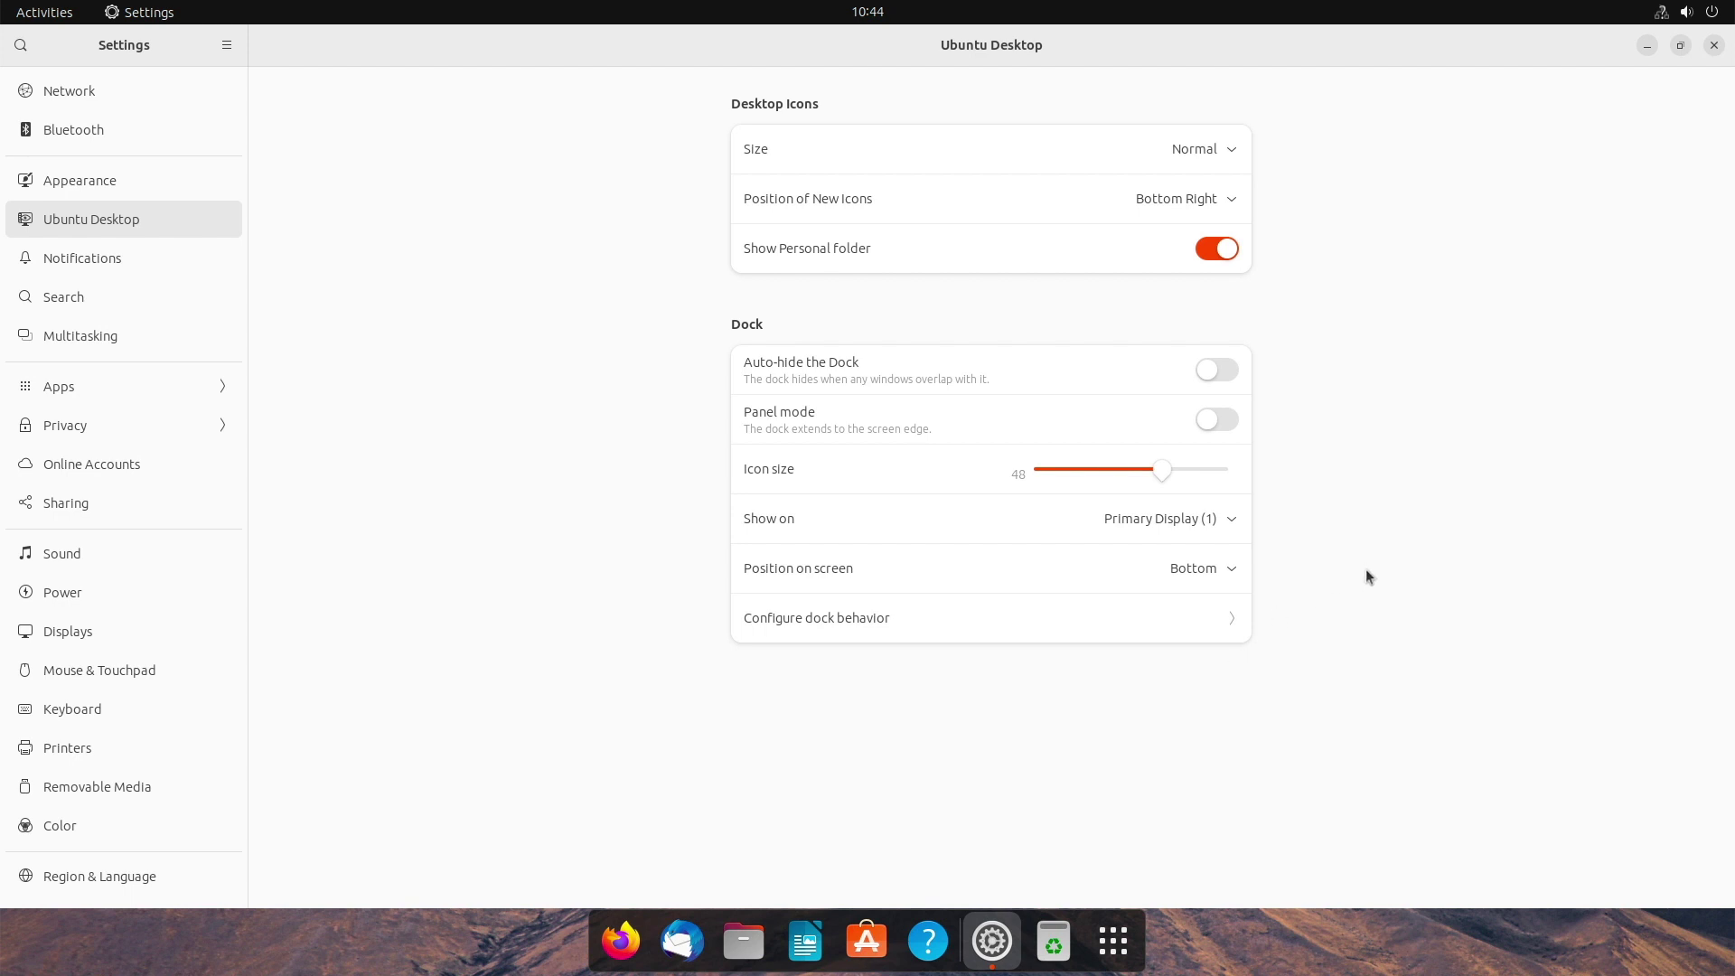
Re-enable Panel mode, return the dock to the Left edge, and go to Appearance.
{"action": "left_click", "coordinate": [1222, 420]}
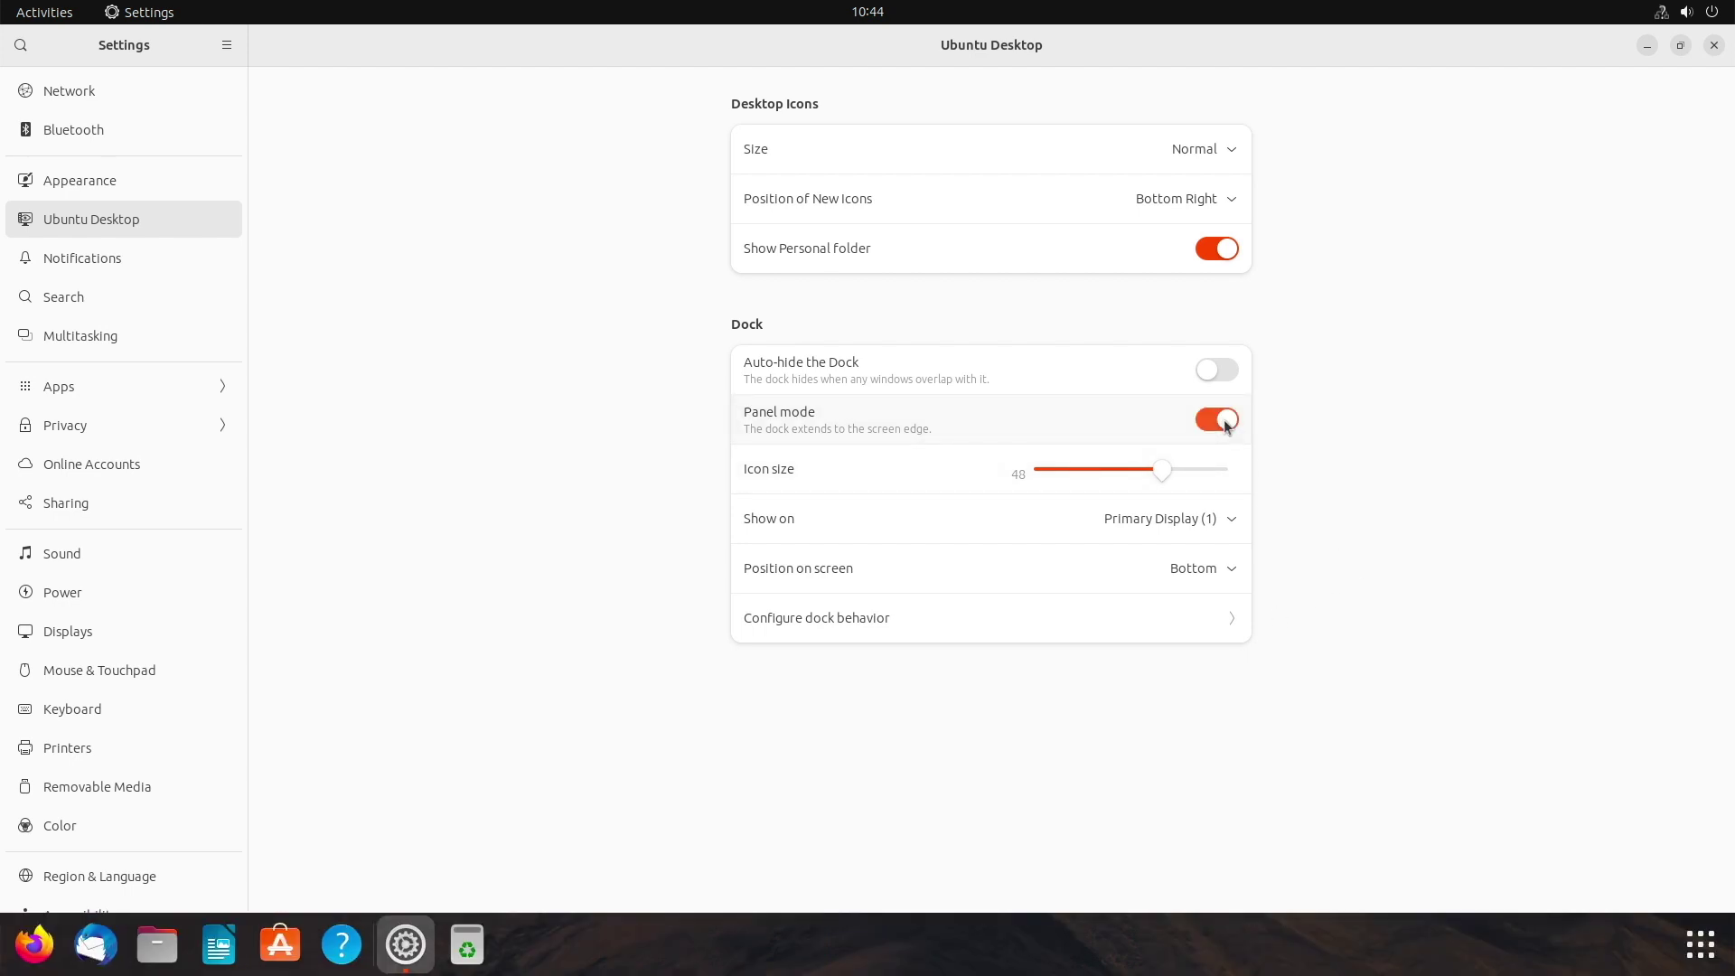
{"action": "left_click", "coordinate": [1181, 566]}
{"action": "left_click", "coordinate": [1211, 607]}
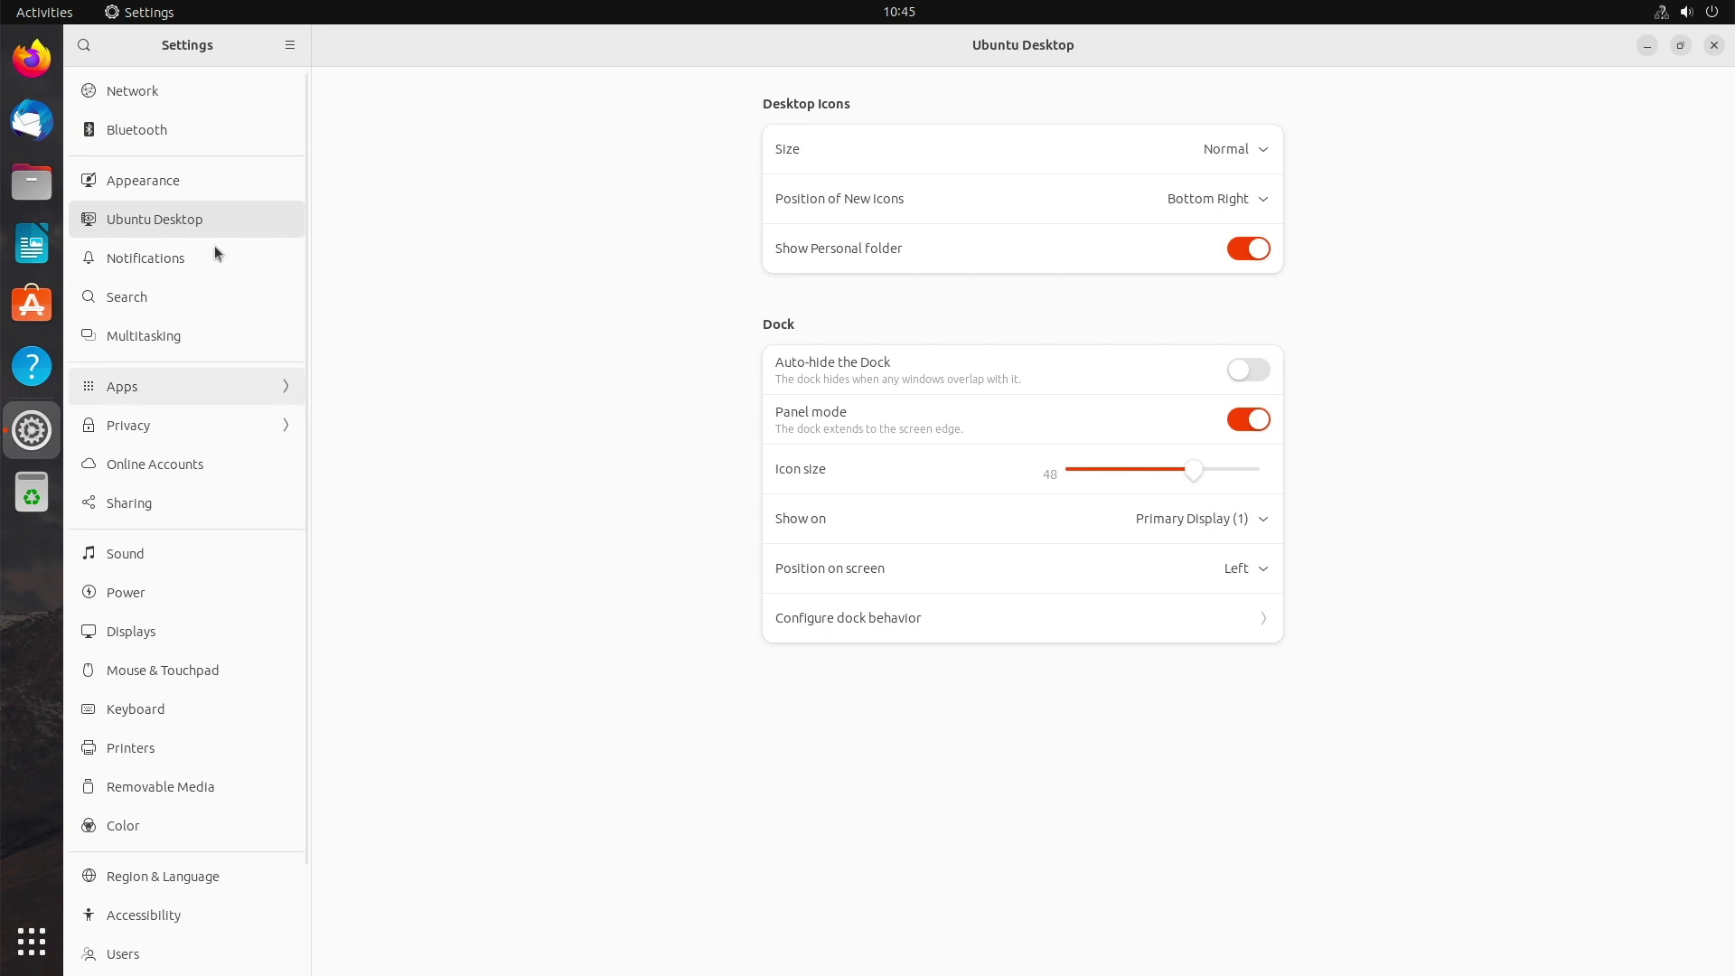
{"action": "left_click", "coordinate": [149, 180]}
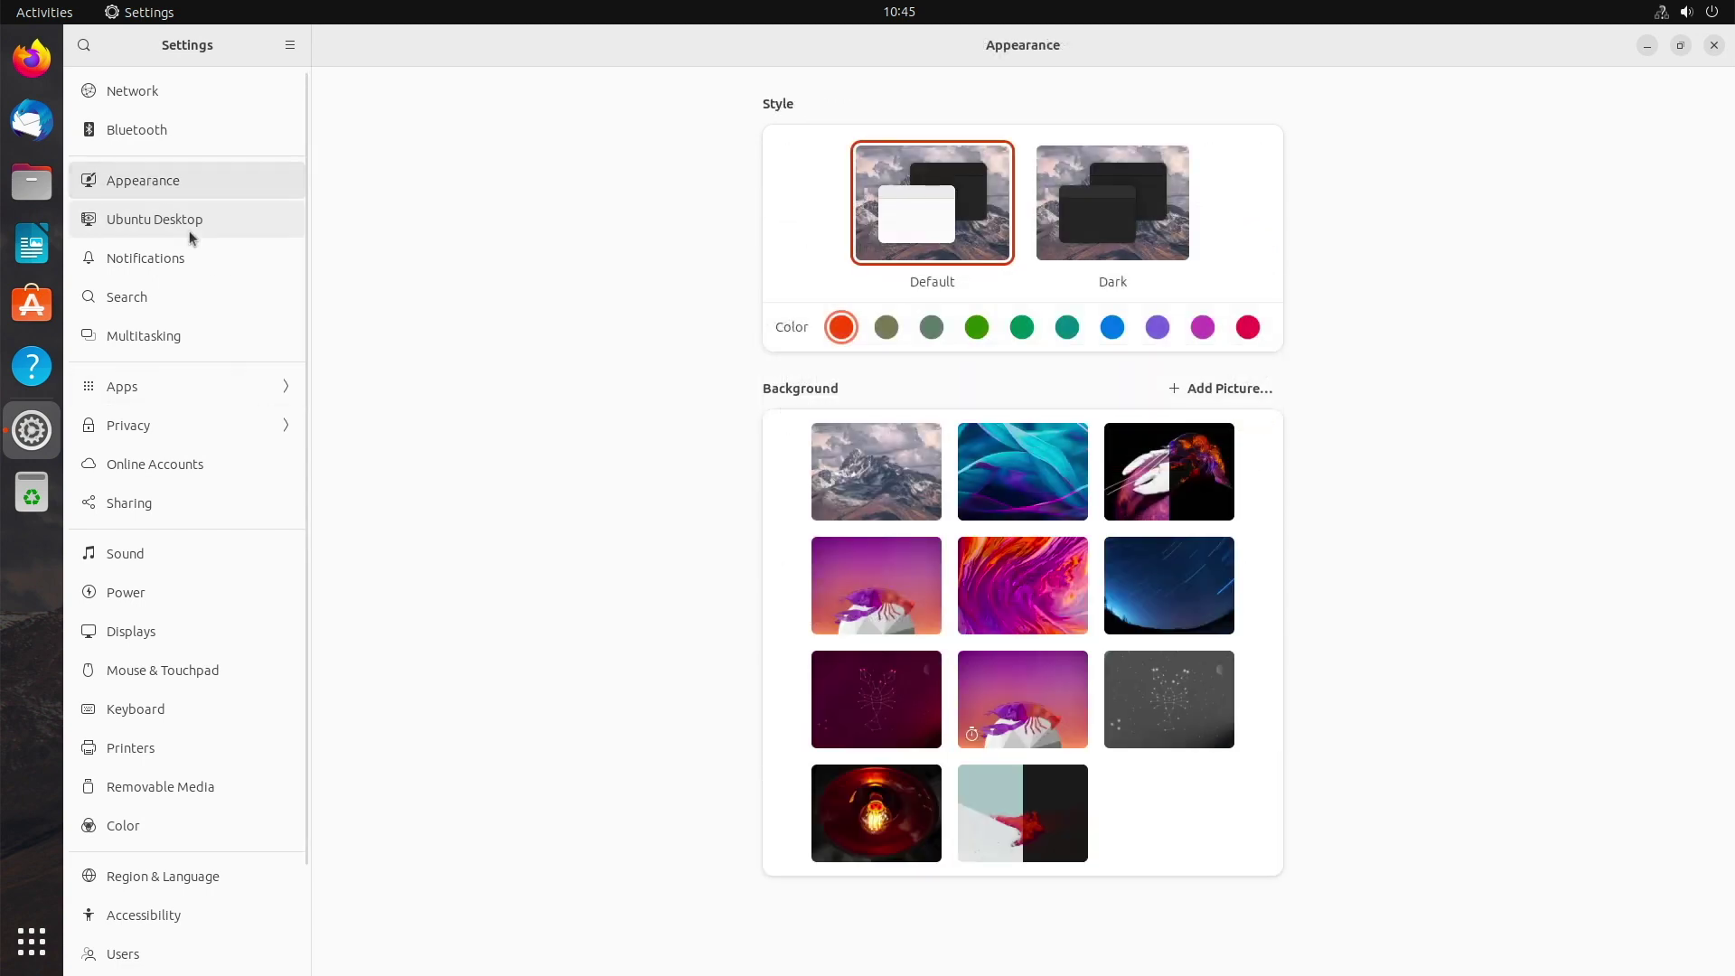
Shrink the Settings window, move it to the right, and launch Files.
{"action": "left_click", "coordinate": [1681, 45]}
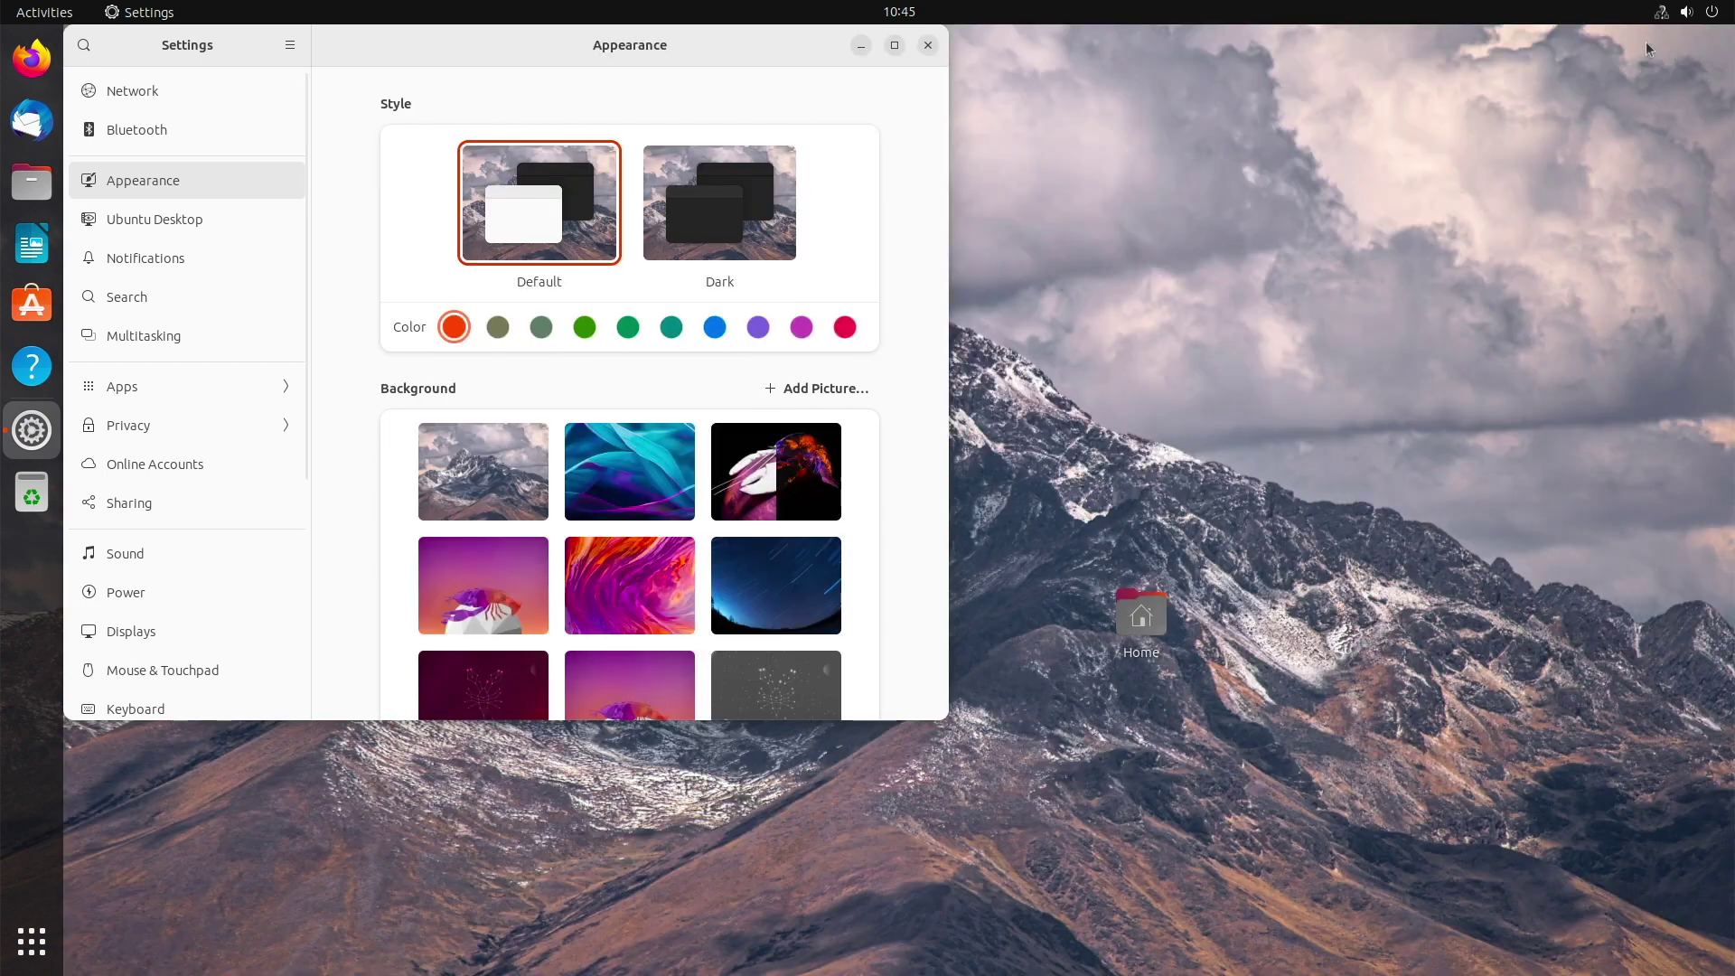
{"action": "left_click_drag", "start_coordinate": [778, 51], "coordinate": [1435, 182]}
{"action": "left_click", "coordinate": [35, 184]}
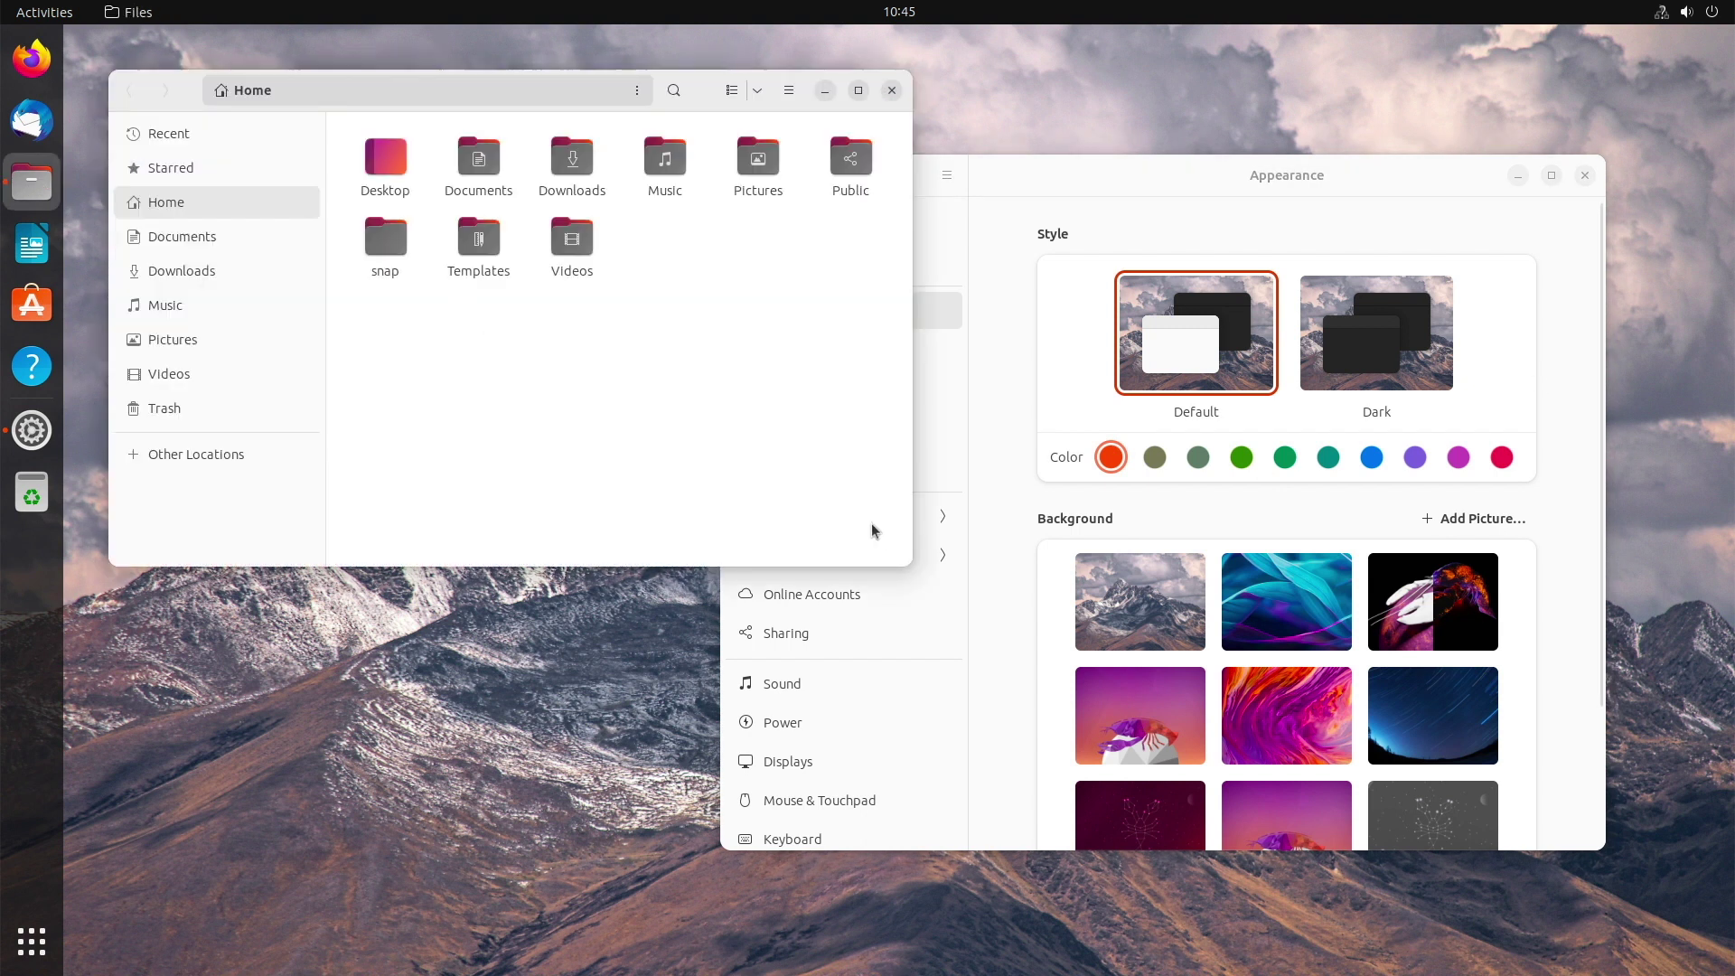
Try olive, green, blue accents, Dark style, then purple, magenta, red, returning to Default style.
{"action": "left_click", "coordinate": [1155, 458]}
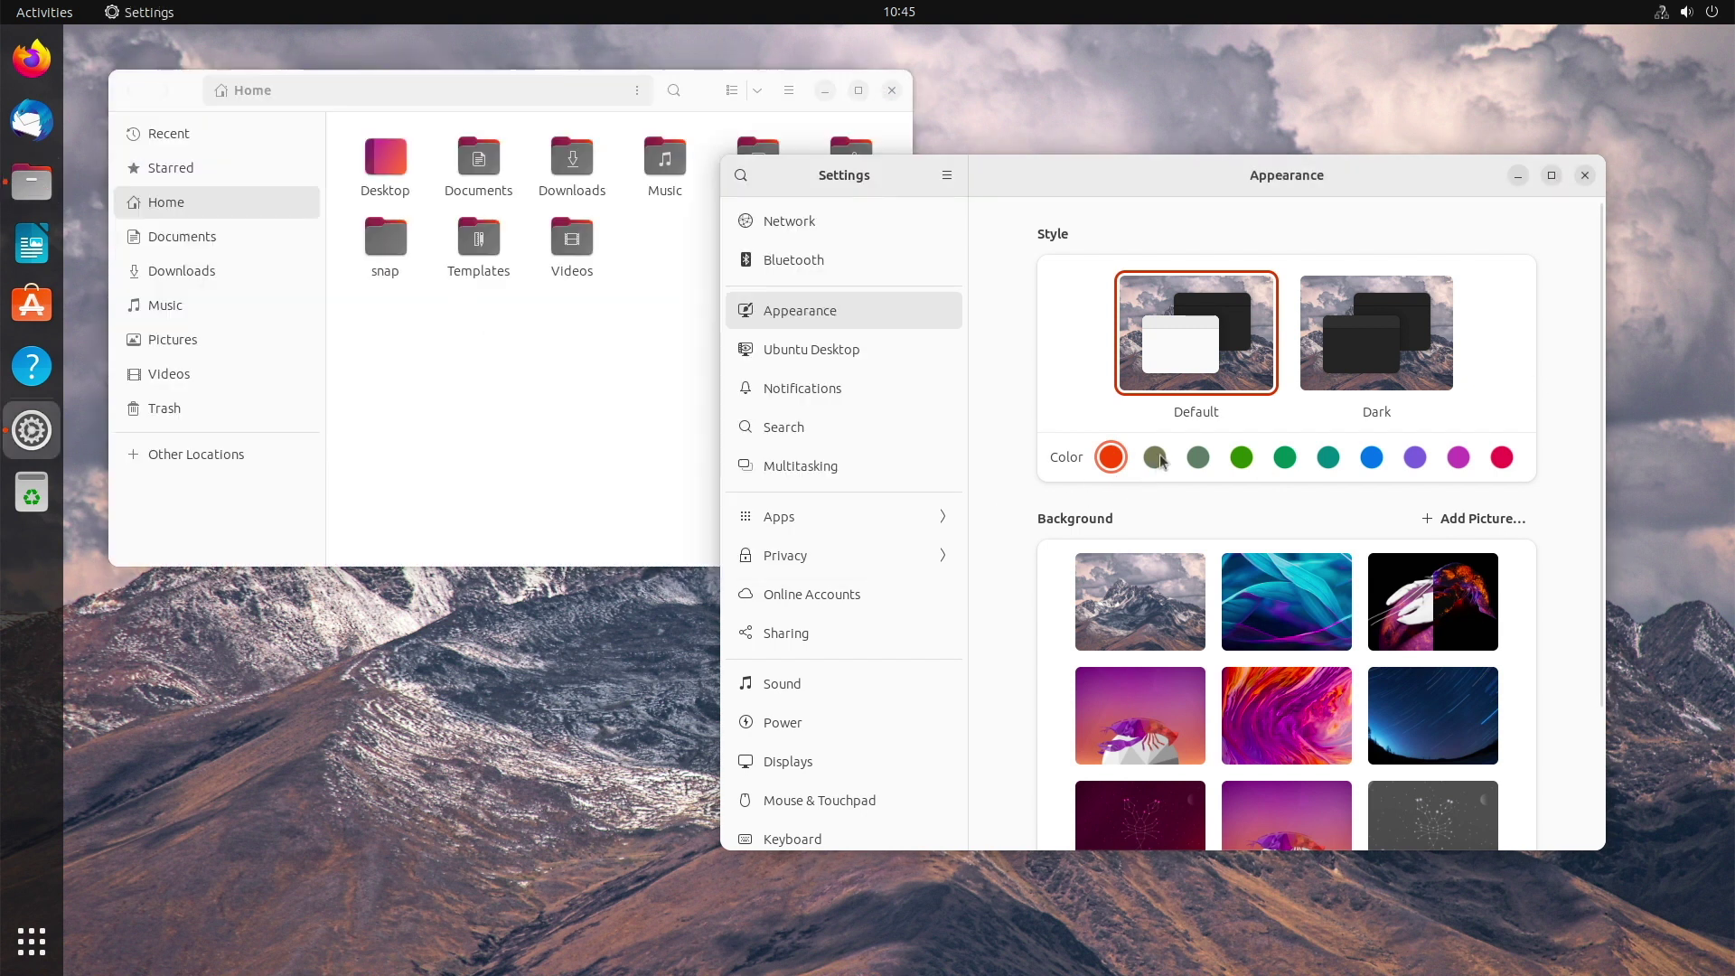
{"action": "left_click", "coordinate": [1286, 458]}
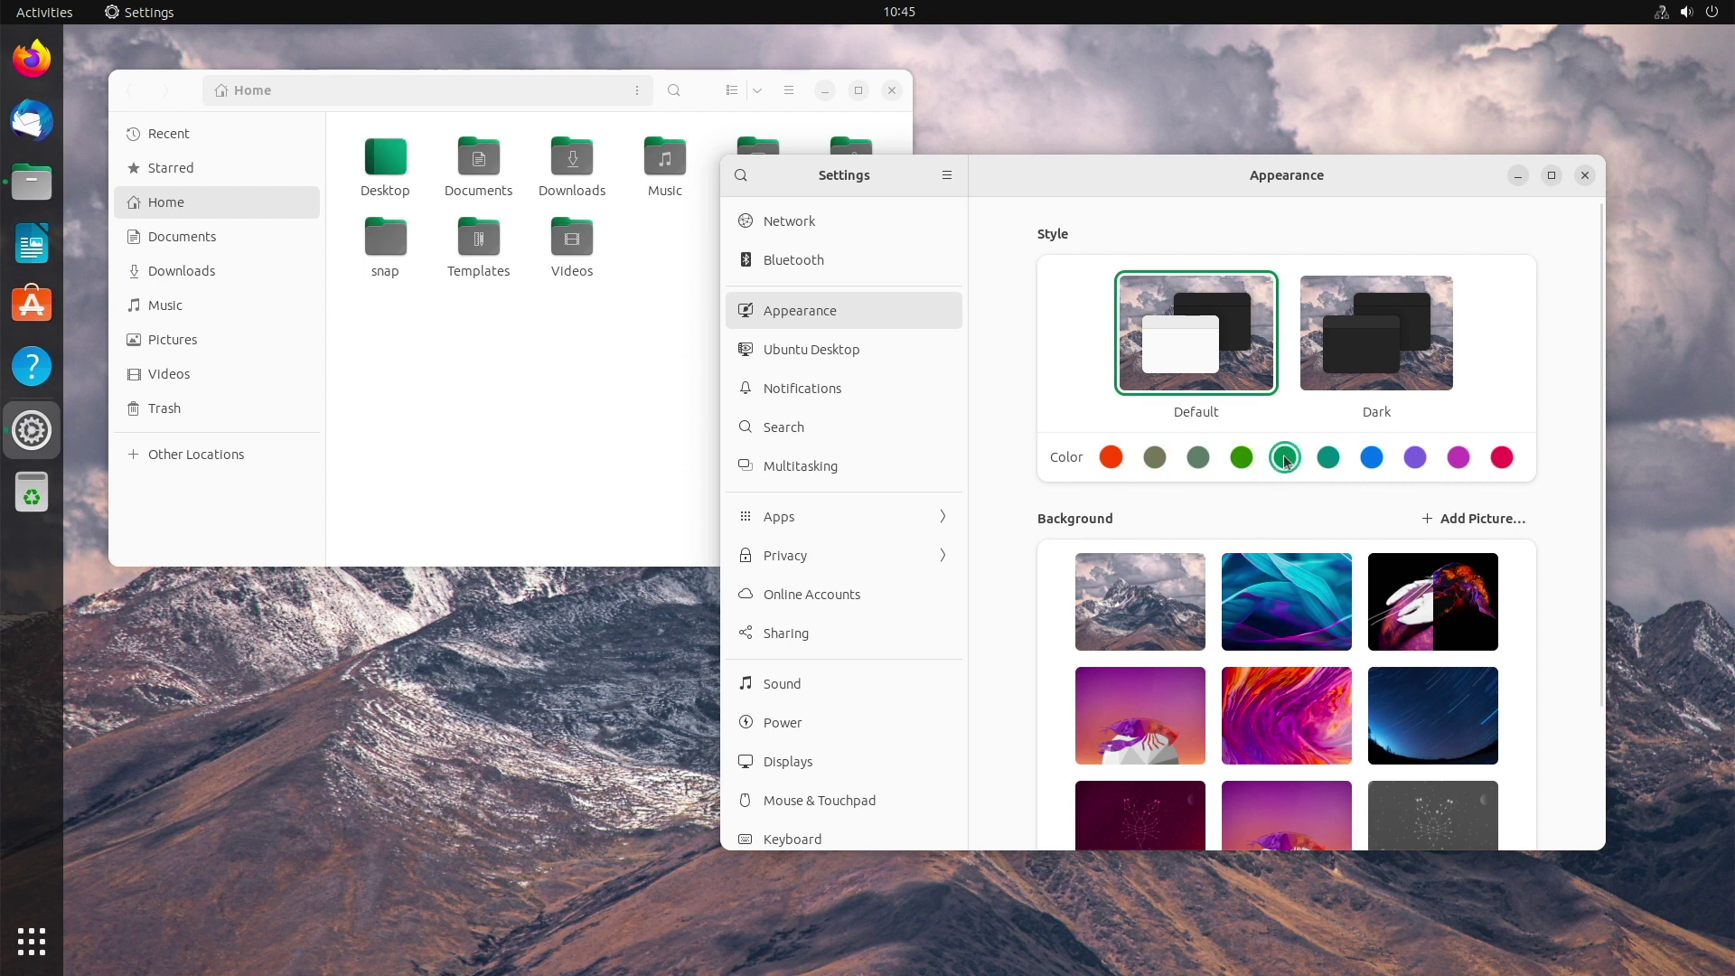
{"action": "left_click", "coordinate": [1372, 458]}
{"action": "left_click", "coordinate": [1377, 335]}
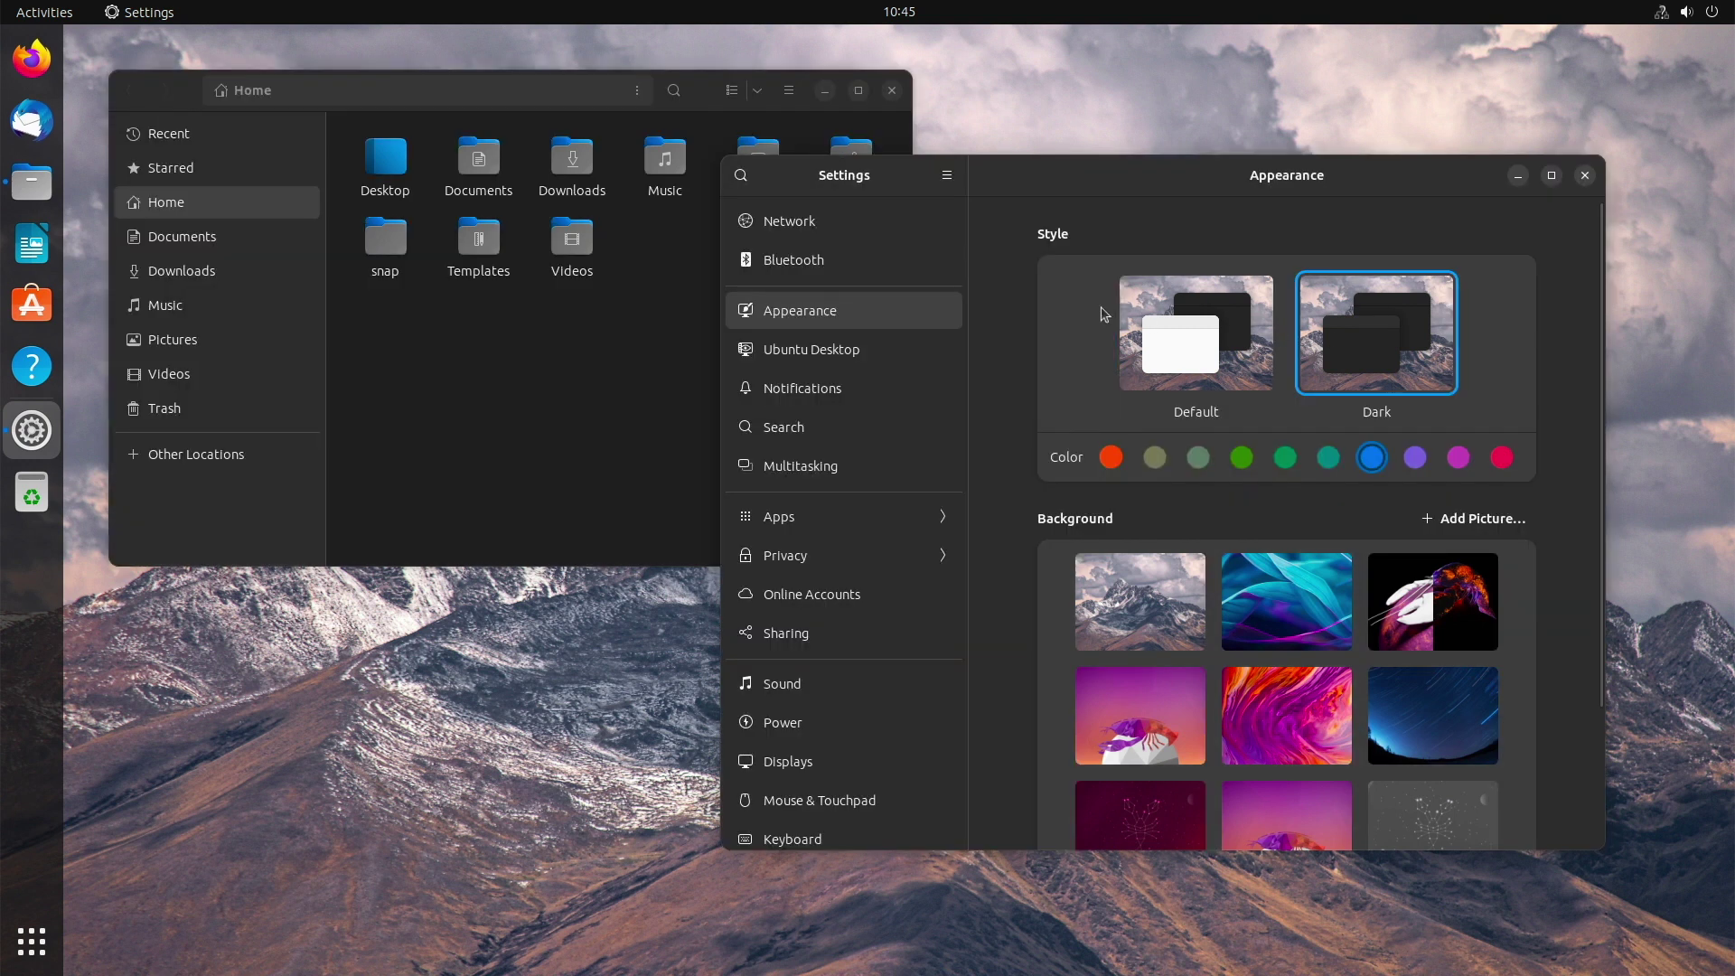
{"action": "left_click", "coordinate": [1417, 458]}
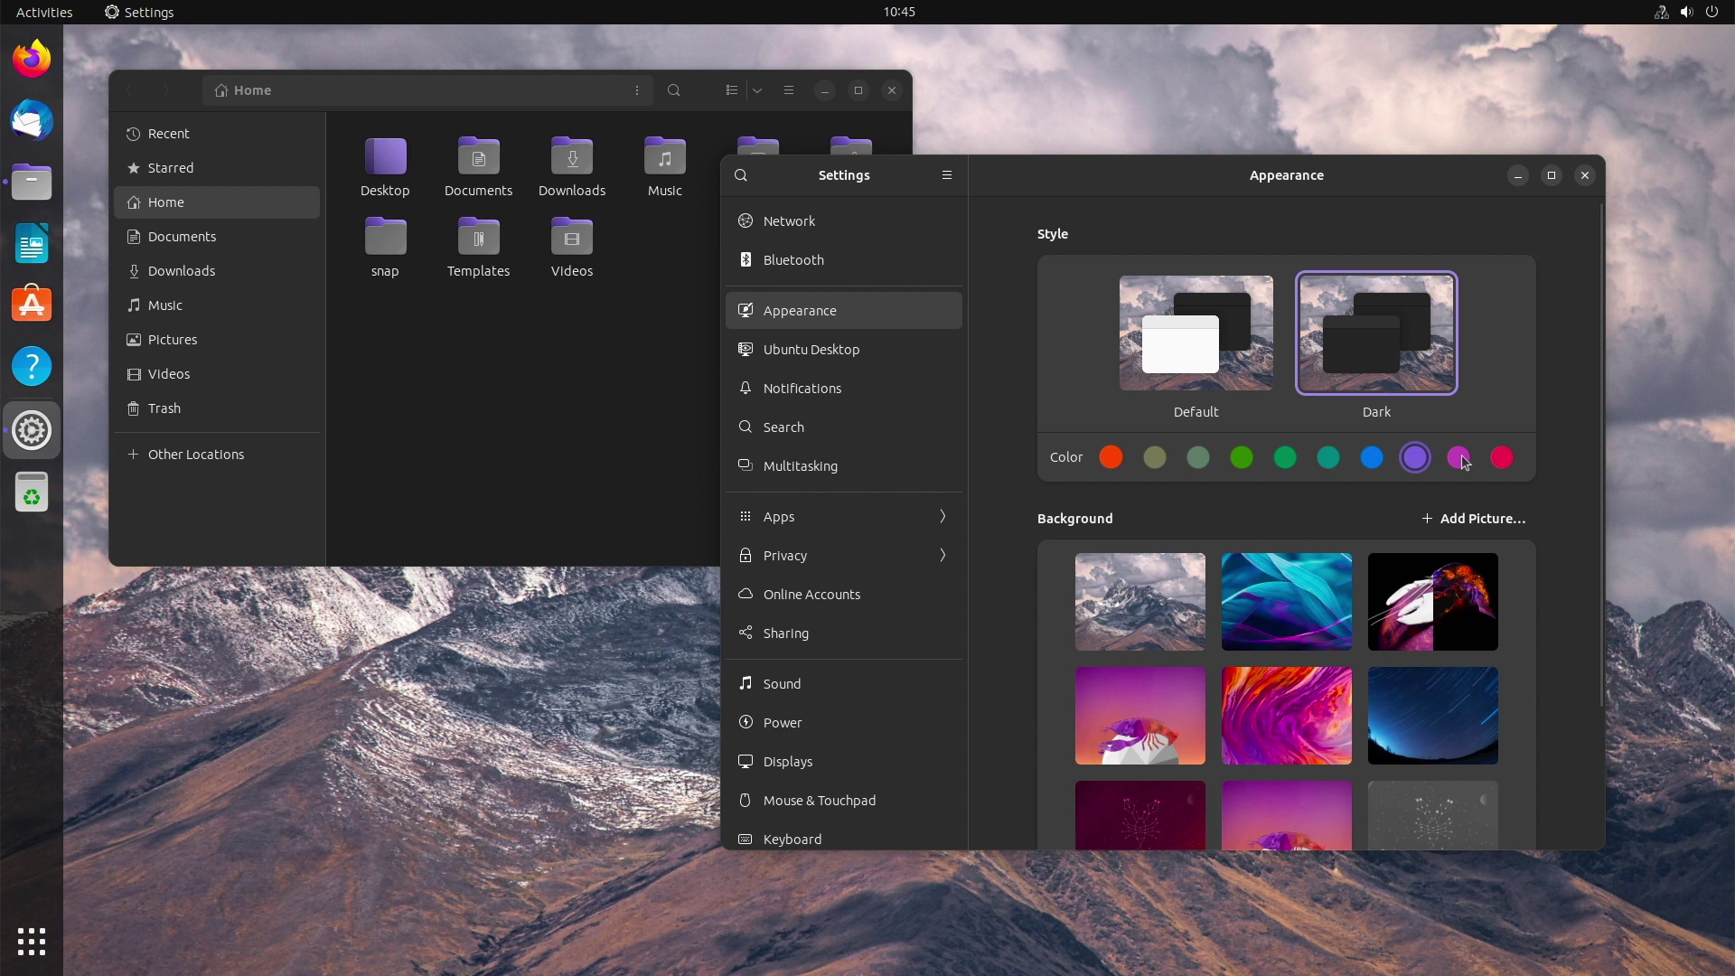
{"action": "left_click", "coordinate": [1464, 461]}
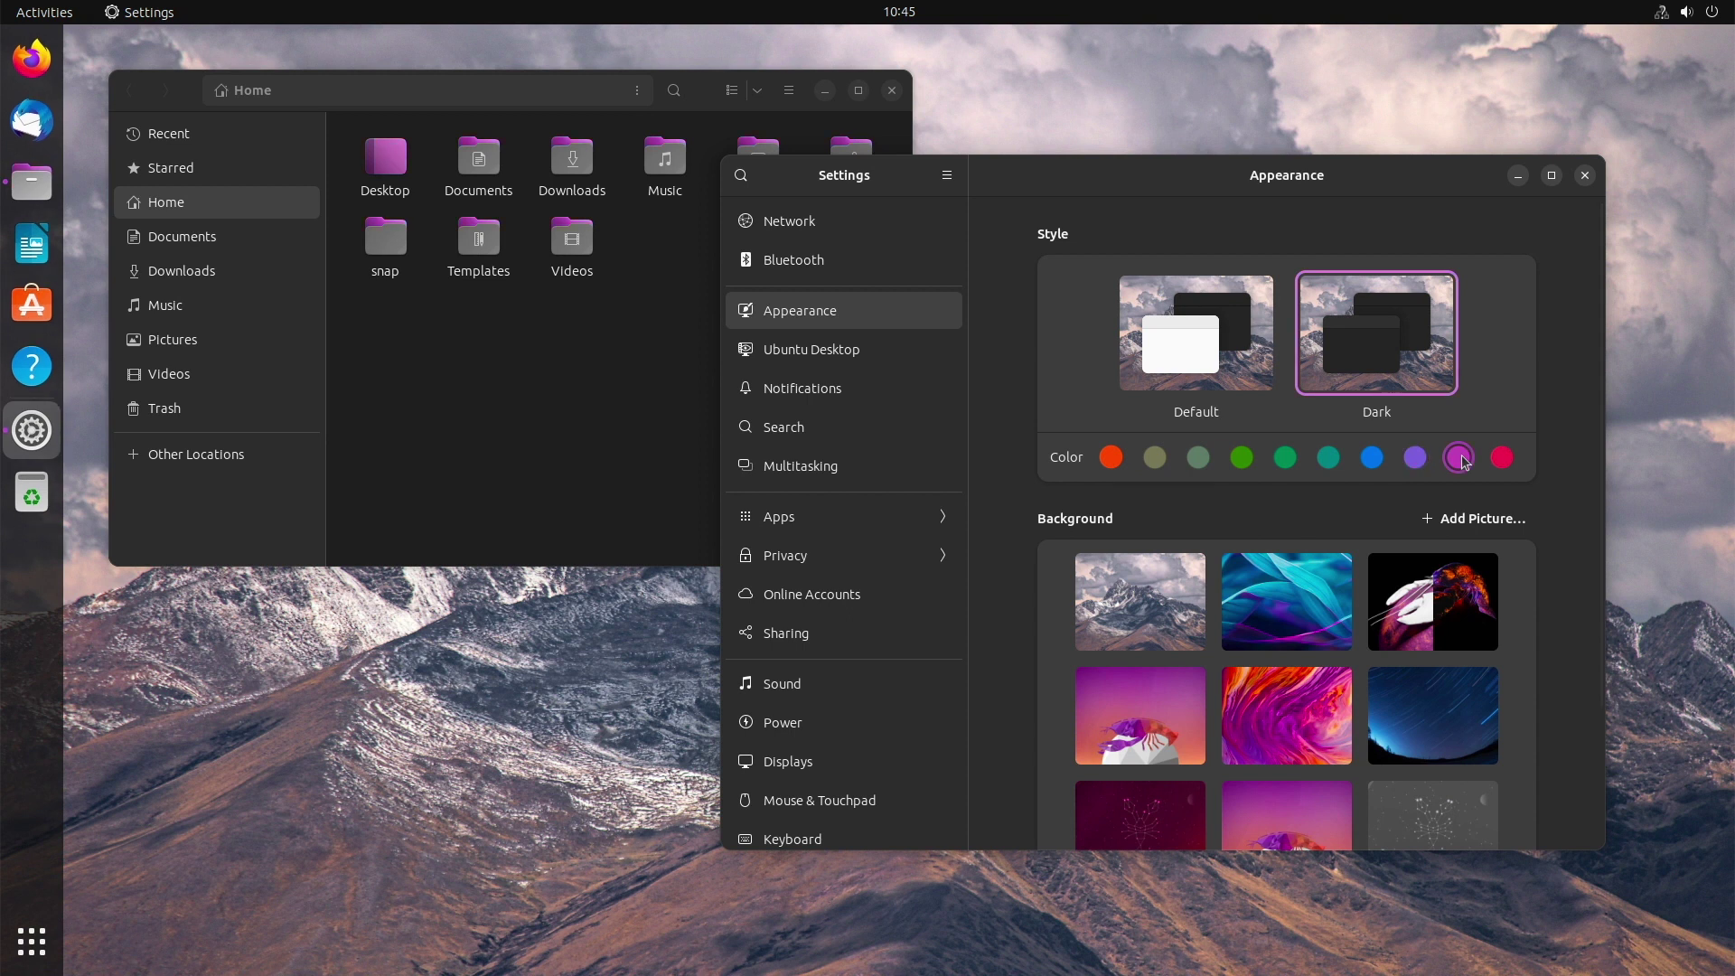
{"action": "left_click", "coordinate": [1506, 459]}
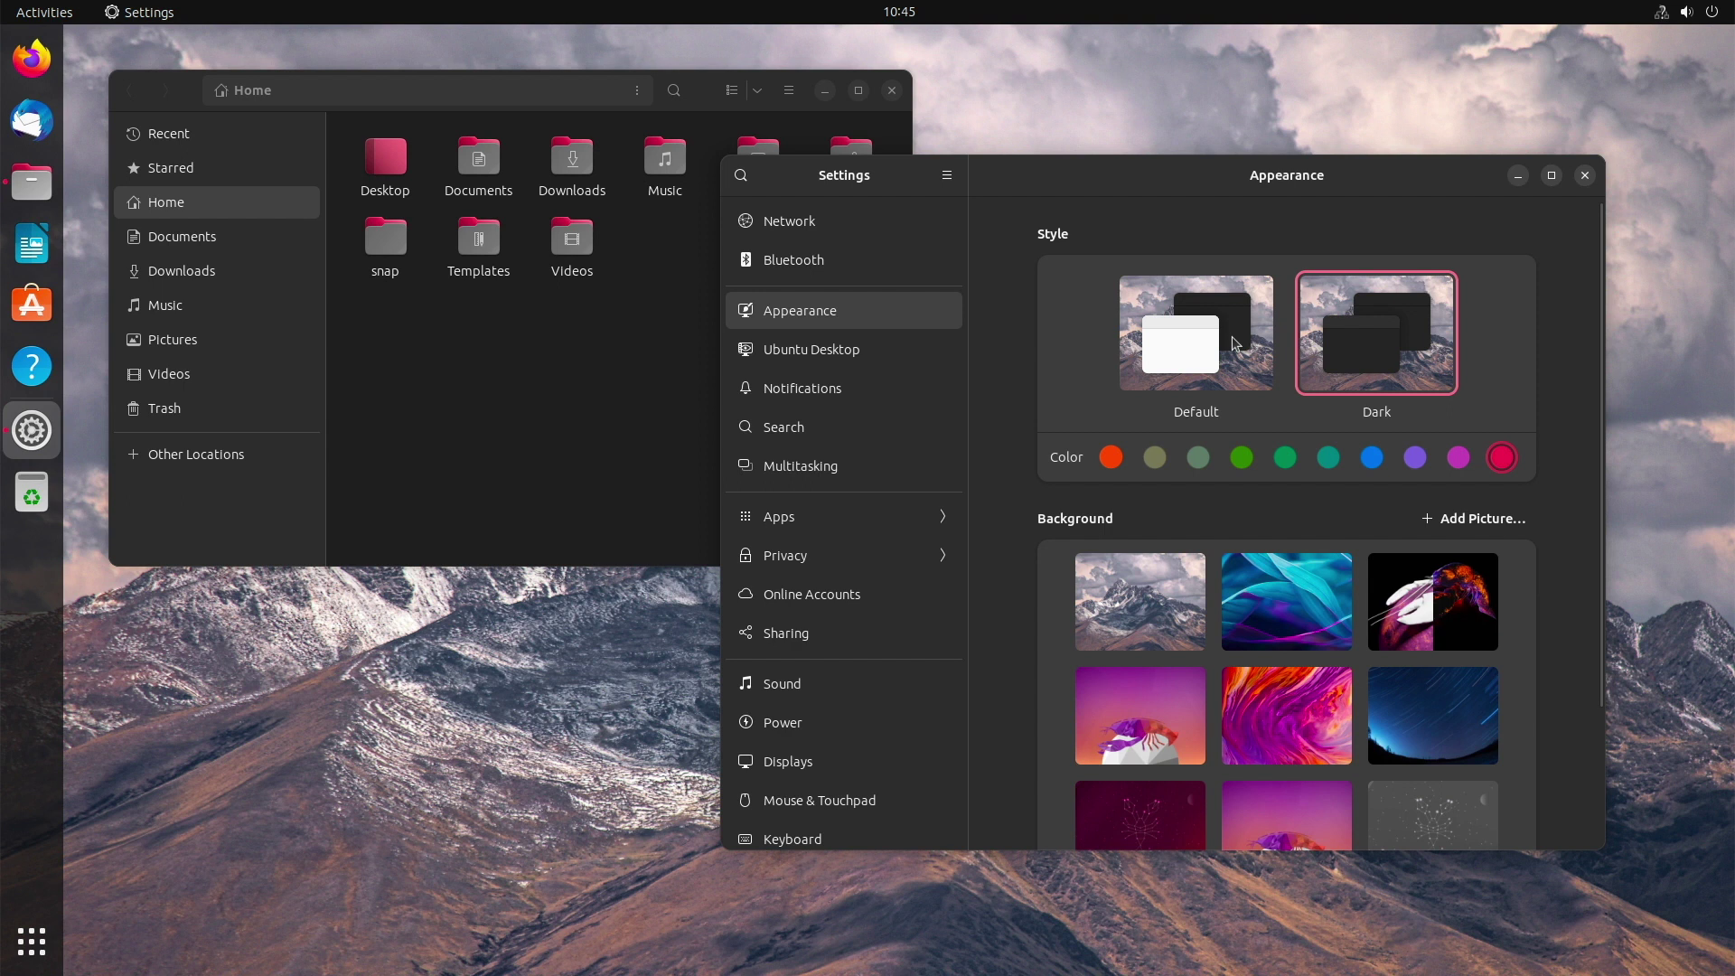
{"action": "left_click", "coordinate": [1193, 345]}
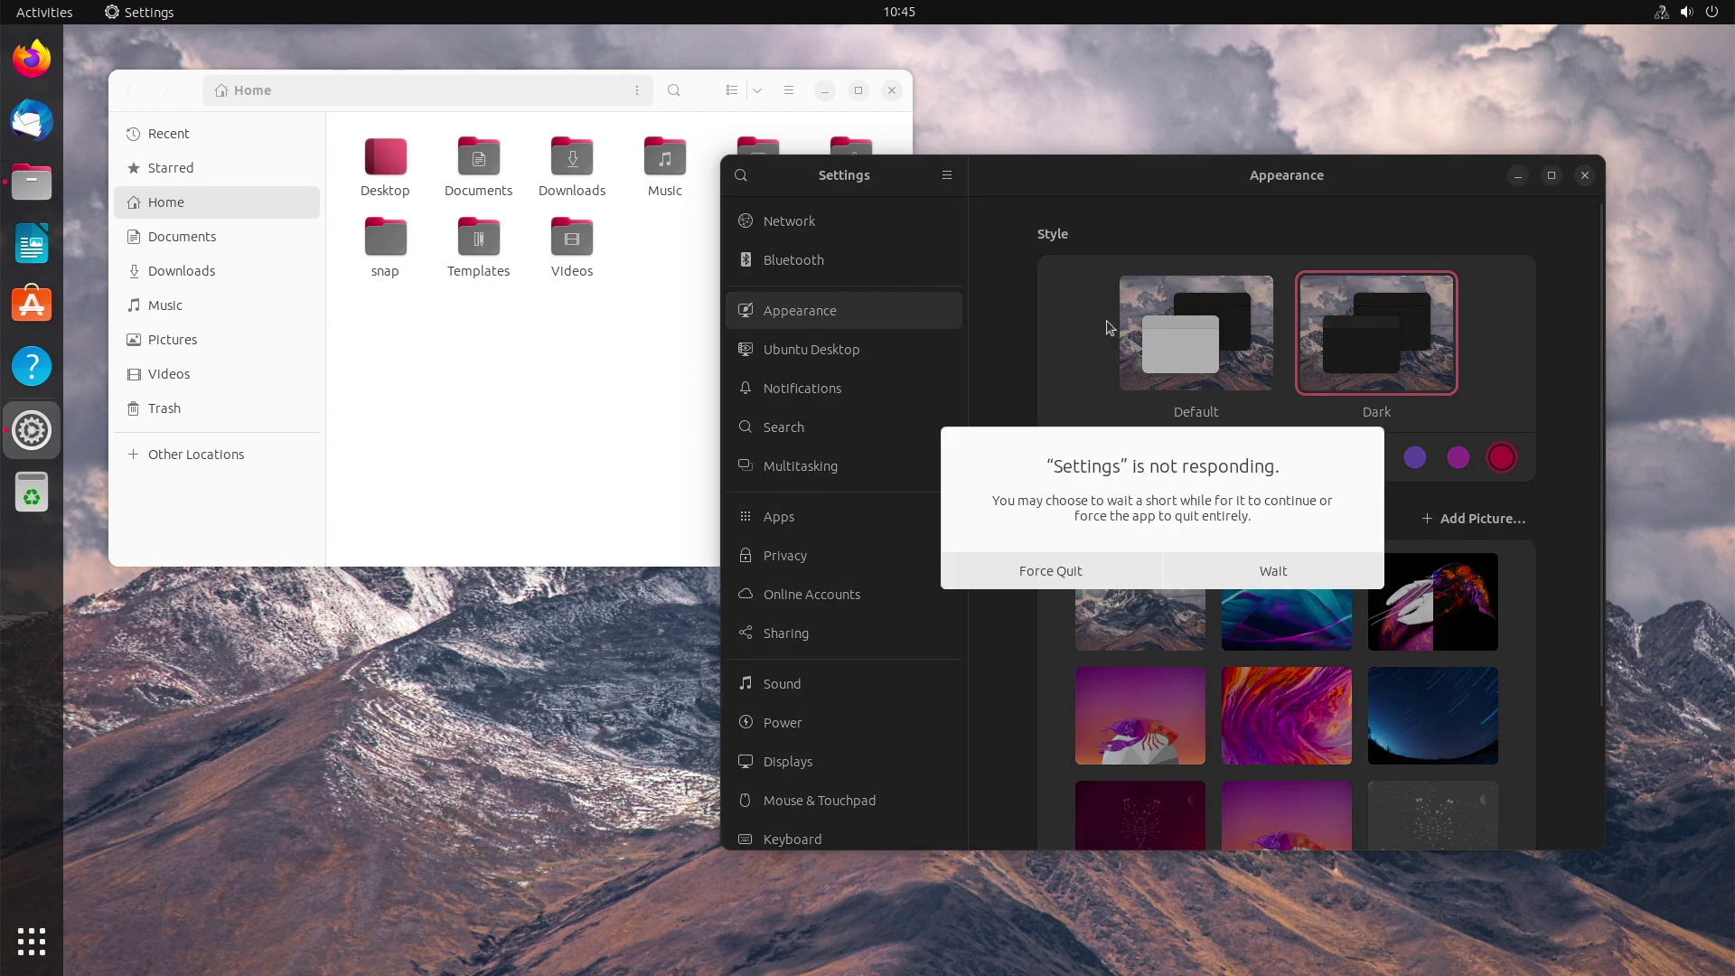
Wait out the frozen Settings, decline the crash report, restore the orange accent, and close Settings.
{"action": "left_click", "coordinate": [1283, 579]}
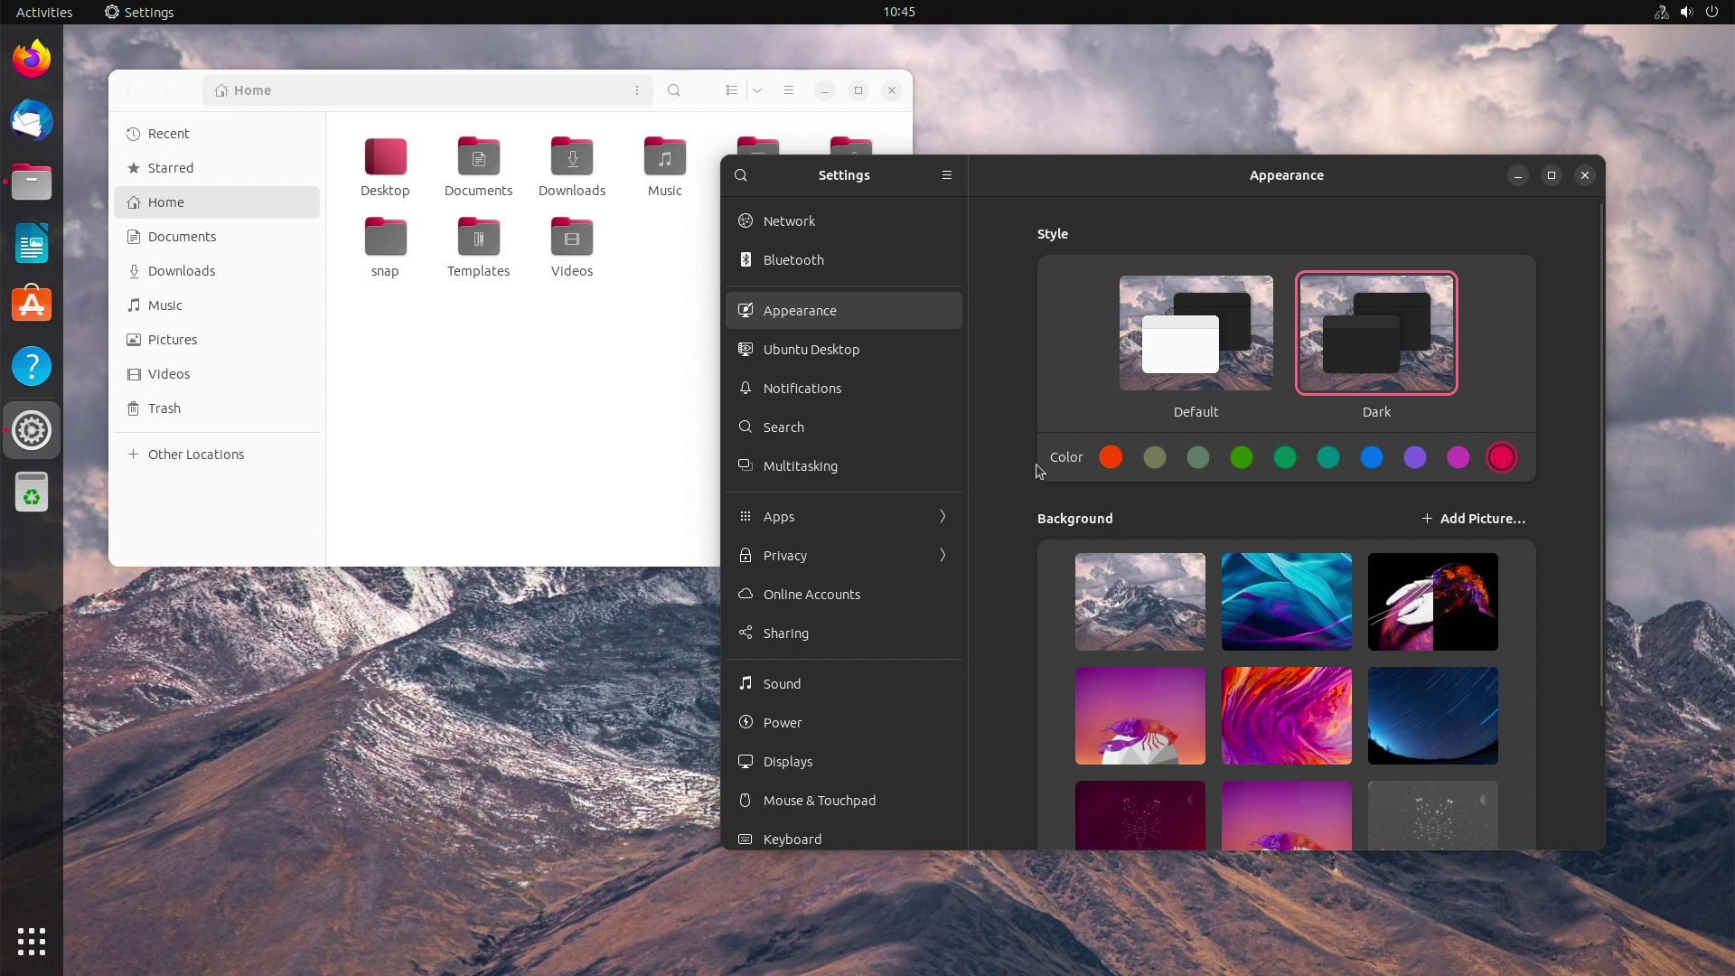
{"action": "left_click", "coordinate": [1111, 457]}
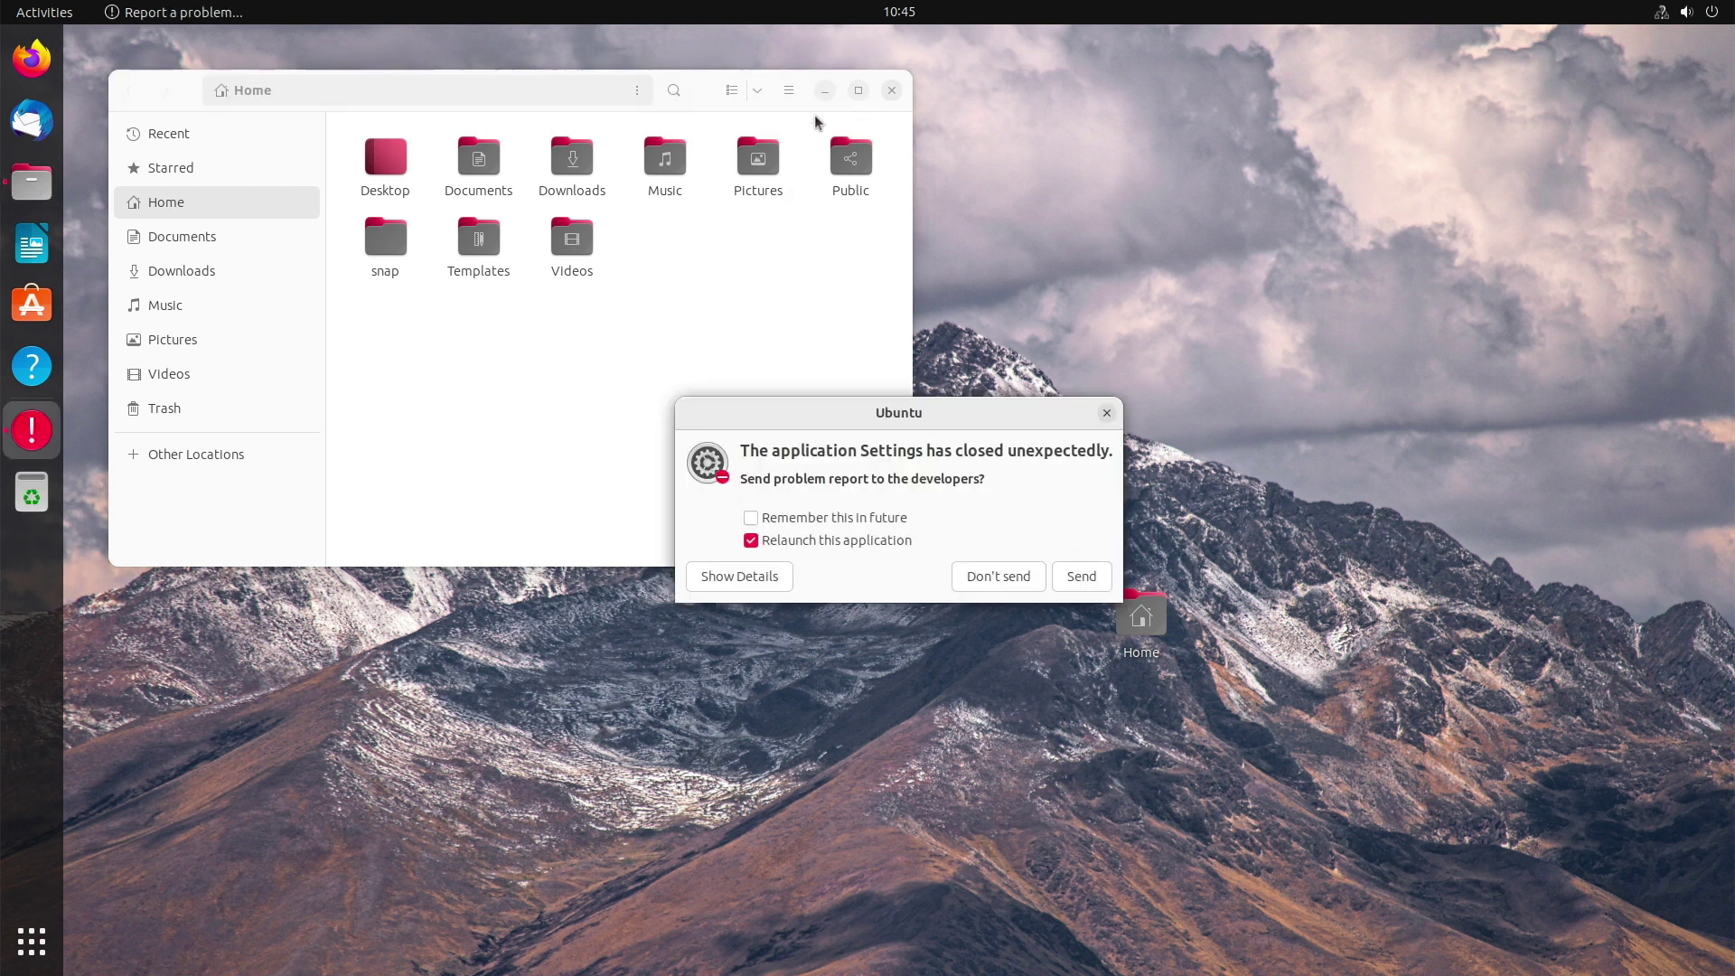
{"action": "left_click", "coordinate": [1014, 589]}
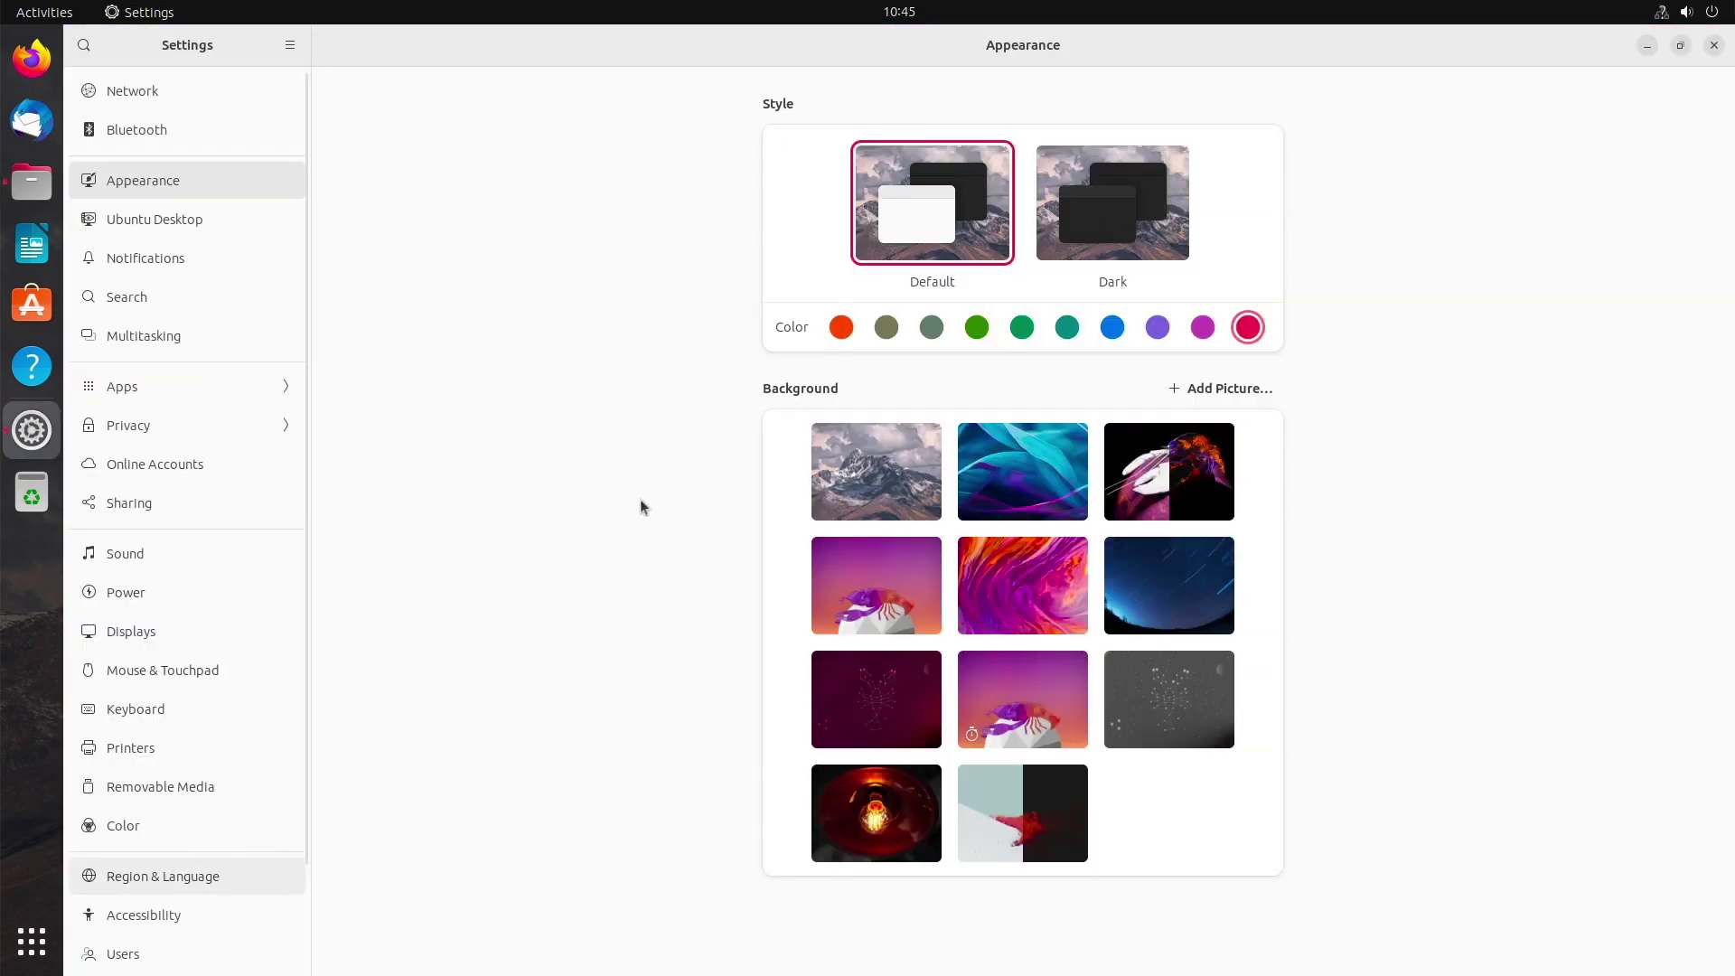
{"action": "left_click", "coordinate": [843, 331]}
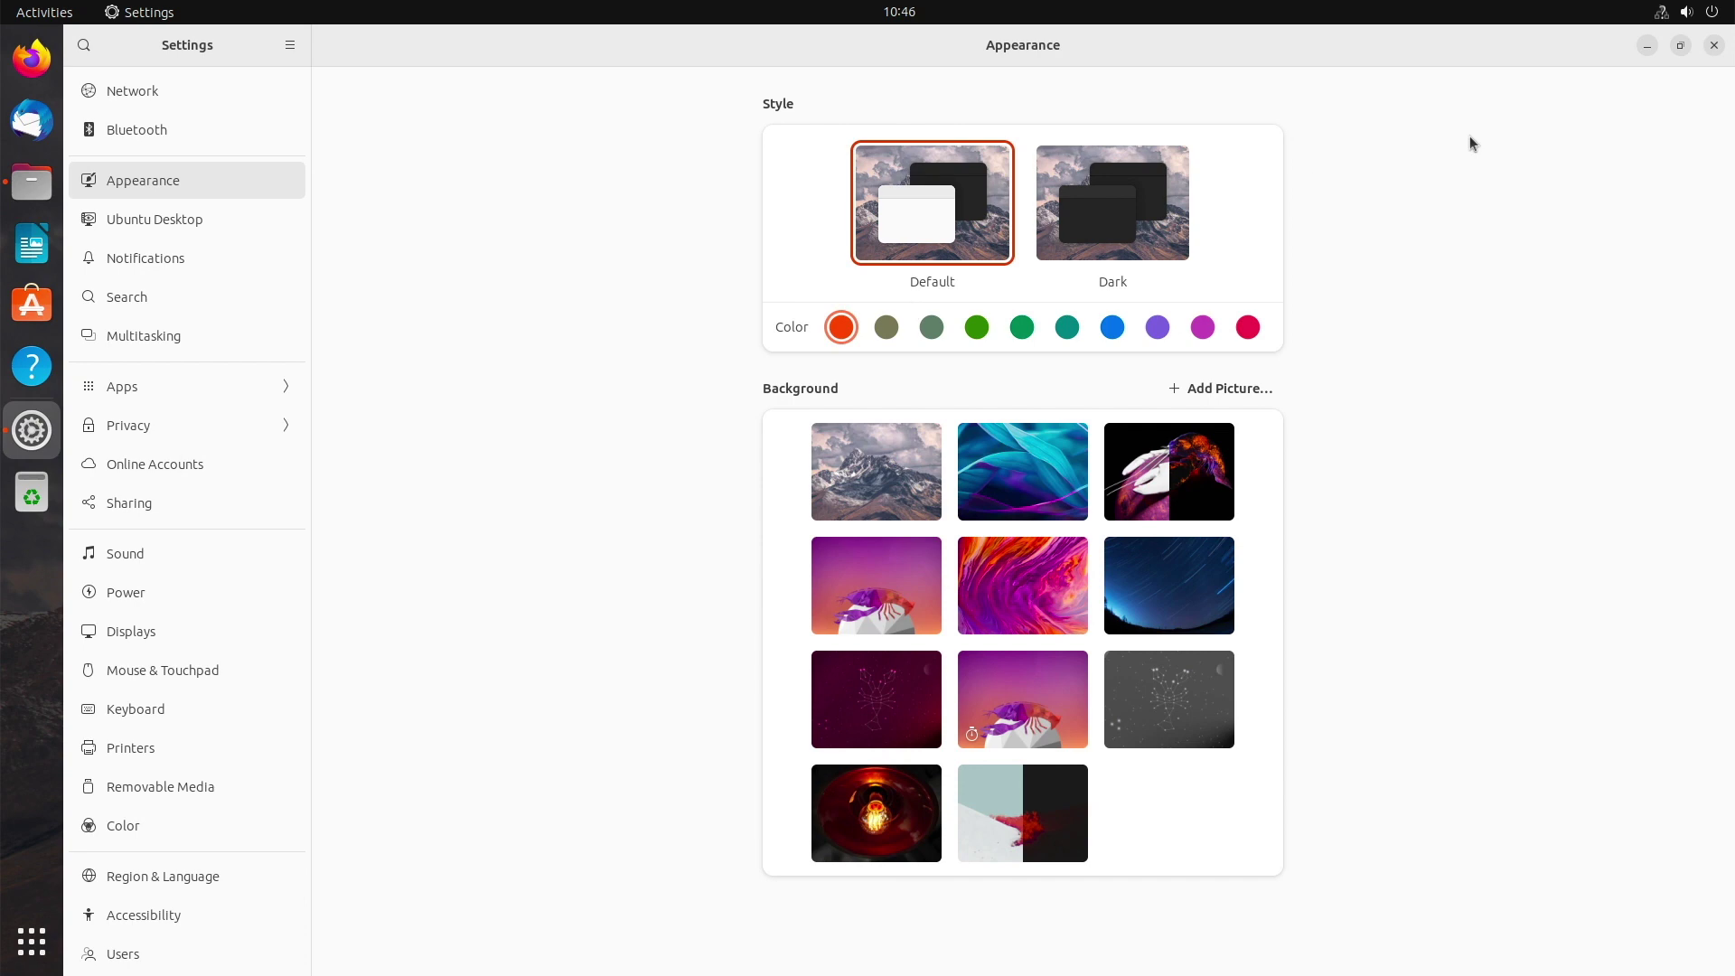
{"action": "left_click", "coordinate": [1715, 45]}
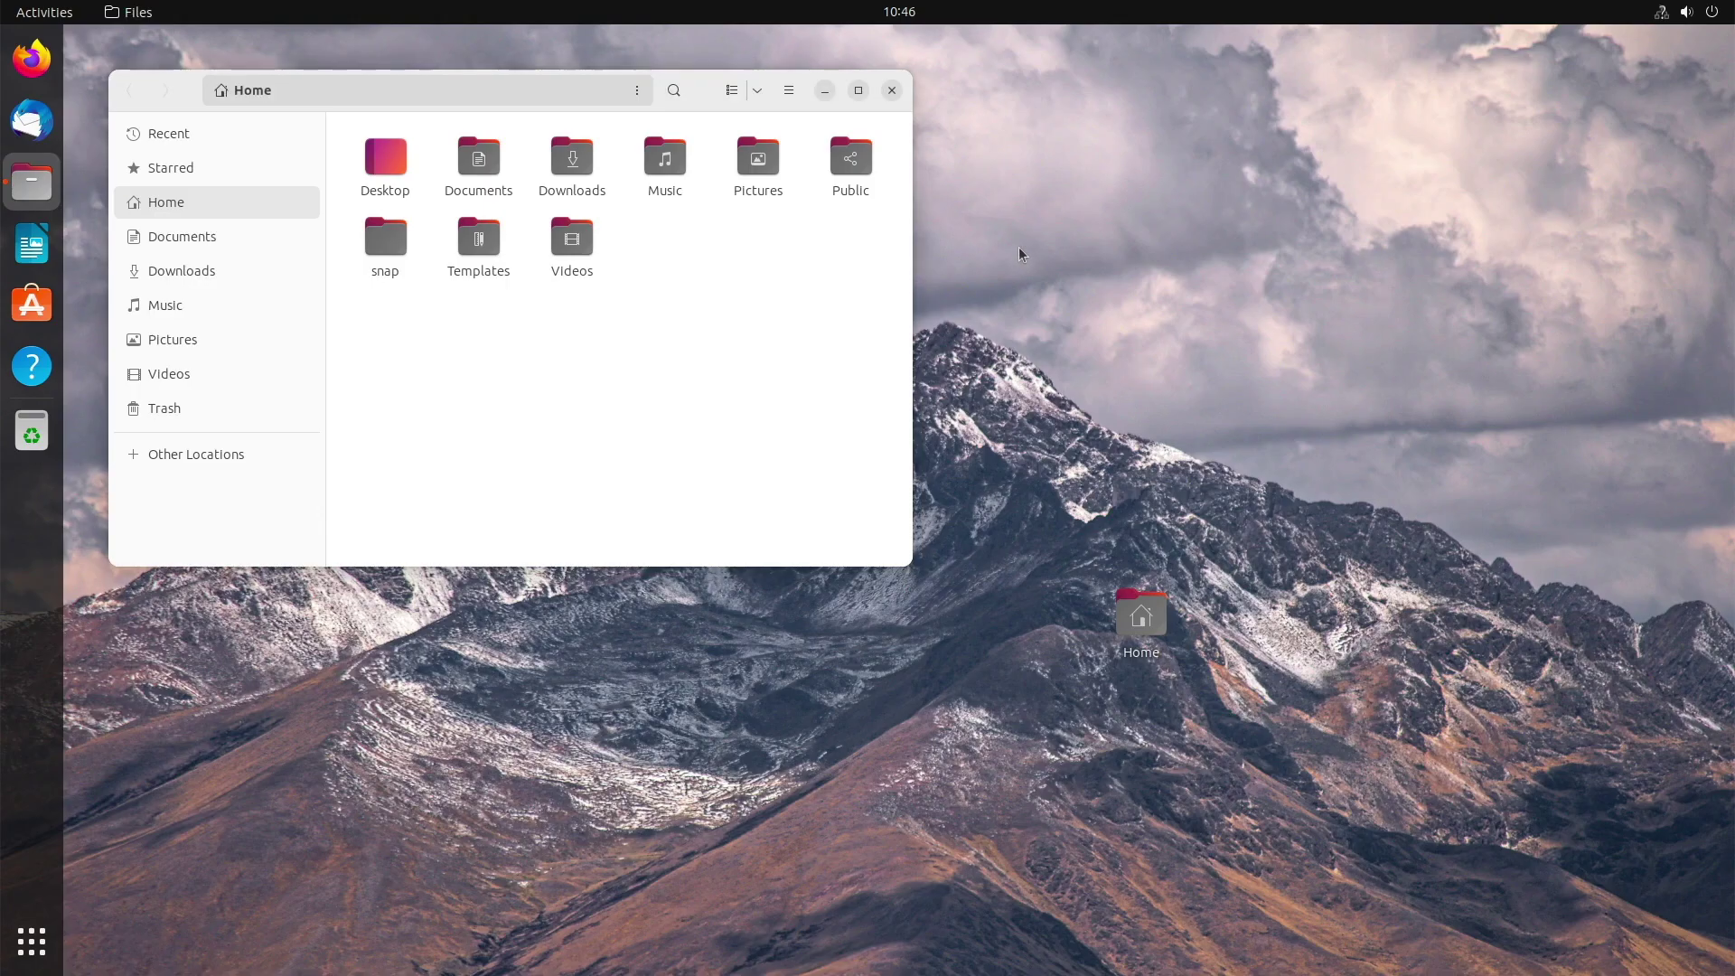
Close the Files Home window with Ctrl+W.
{"action": "key", "text": "ctrl+w"}
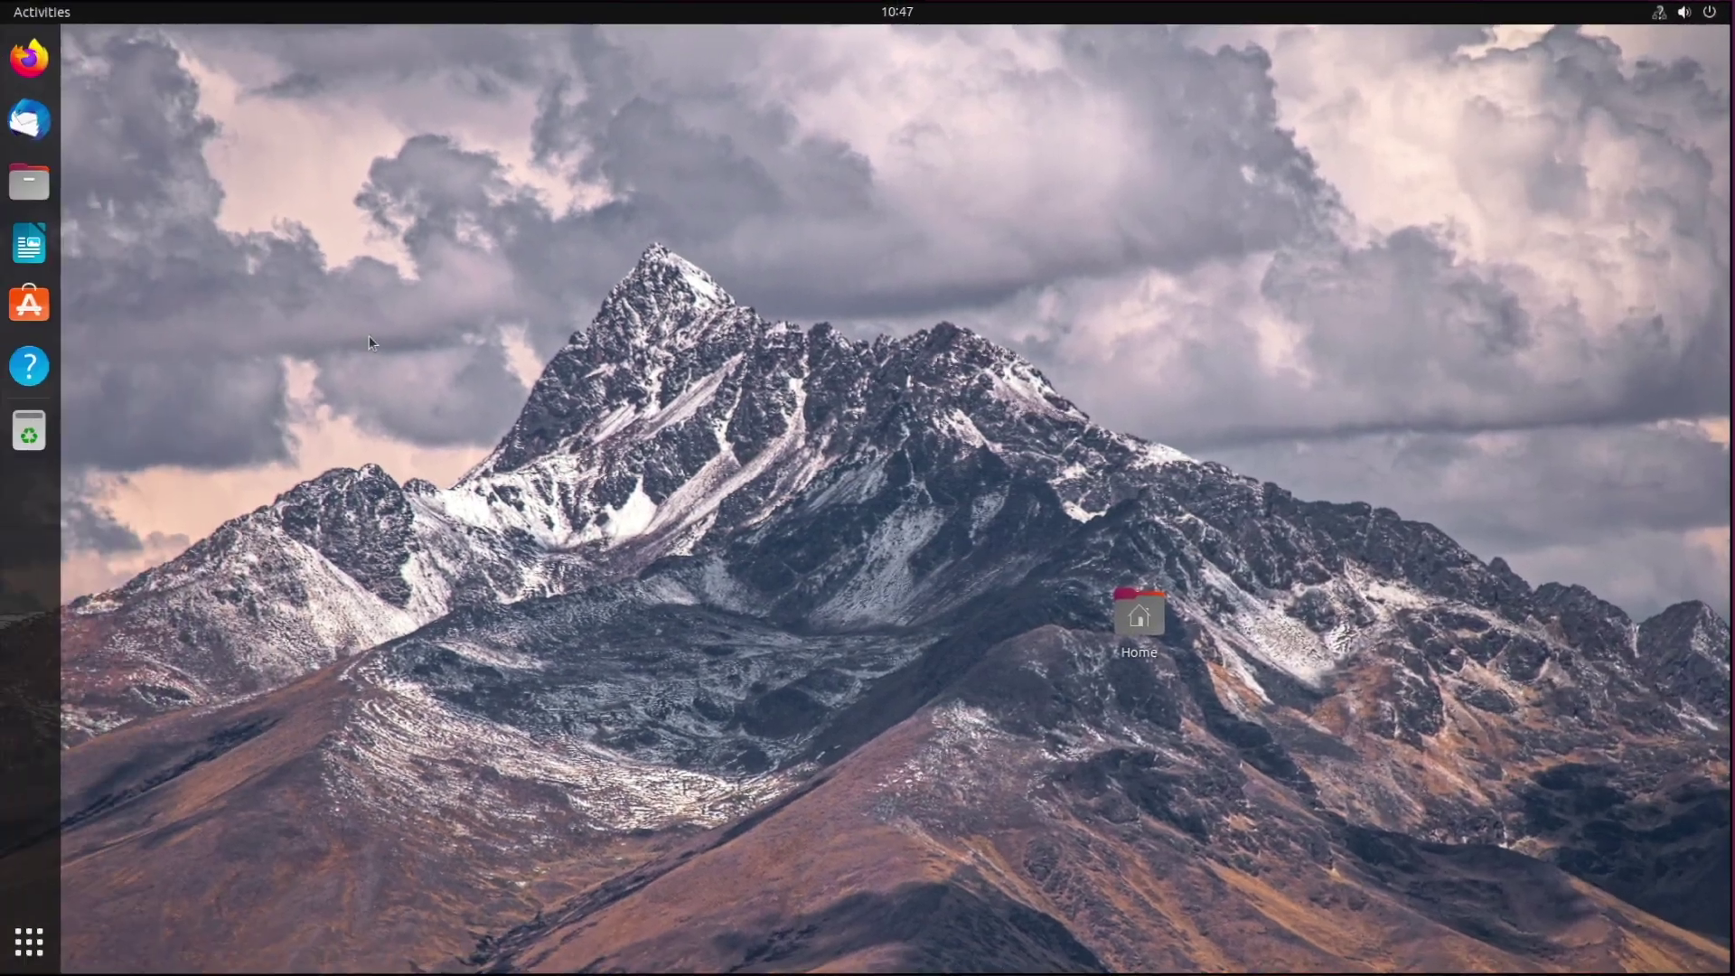
Open the all-applications overview and launch the Ubuntu Software store.
{"action": "left_click", "coordinate": [27, 953]}
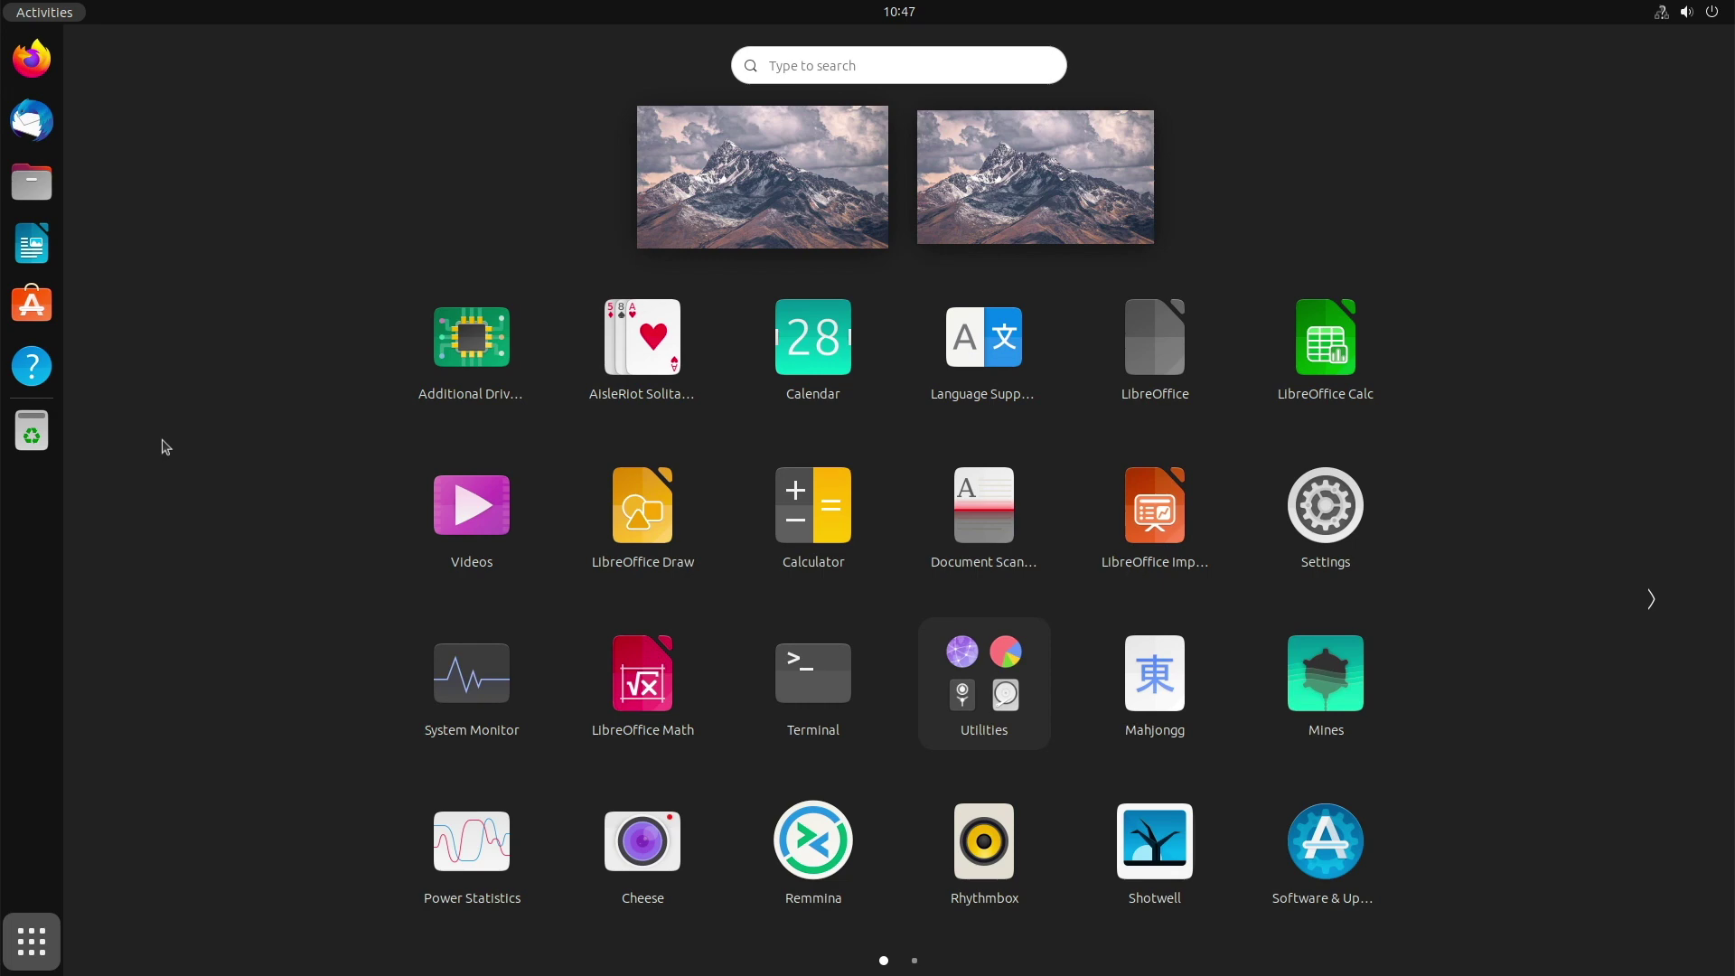
{"action": "left_click", "coordinate": [45, 310]}
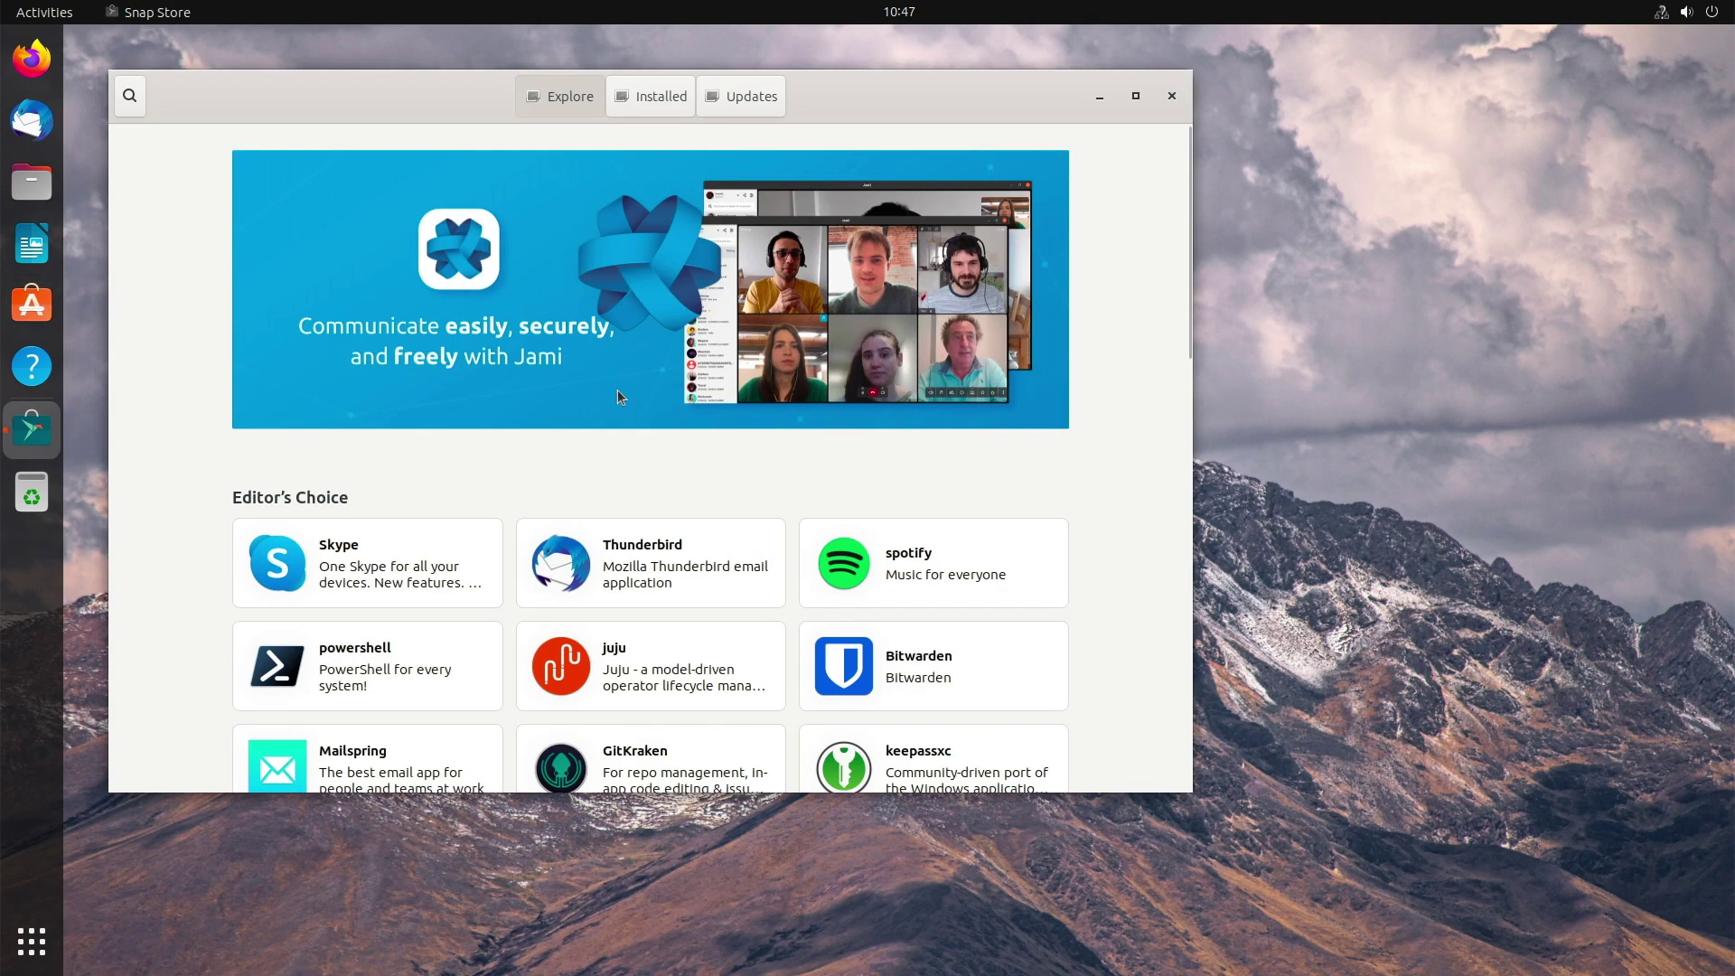
Maximize the Snap Store window so the full Explore page shows.
{"action": "left_click", "coordinate": [1135, 96]}
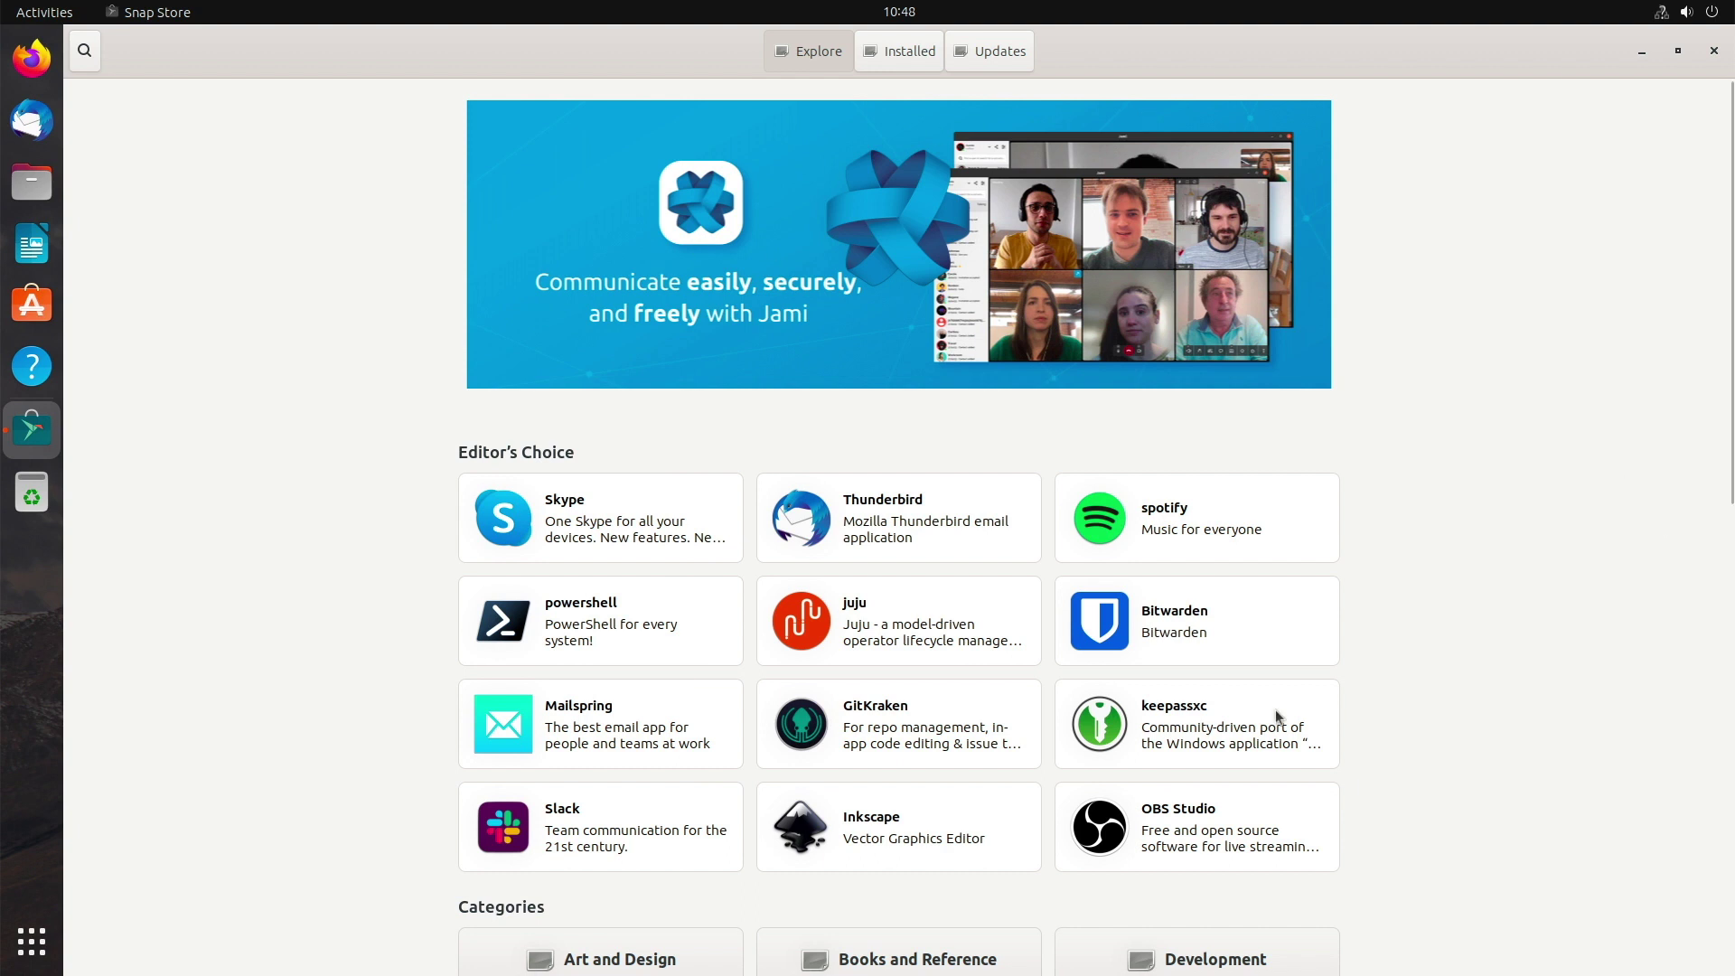
View keepassxc's detail page and its available sources and channels, then return to Explore.
{"action": "left_click", "coordinate": [1114, 731]}
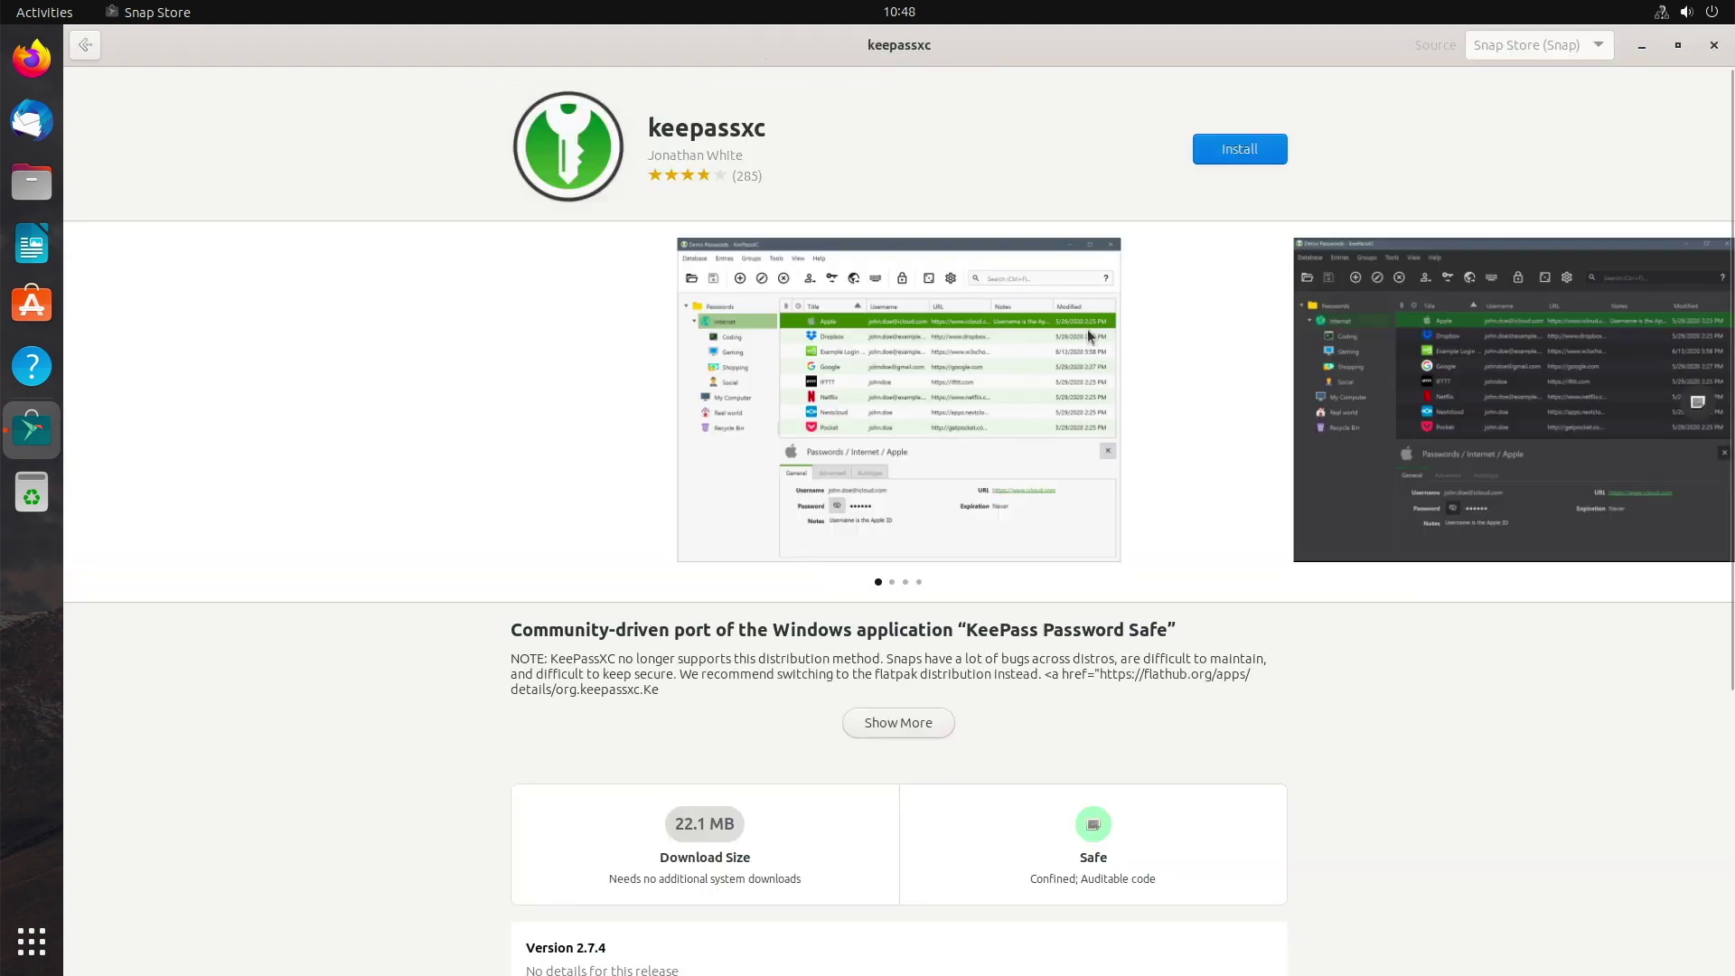
{"action": "left_click", "coordinate": [1560, 46]}
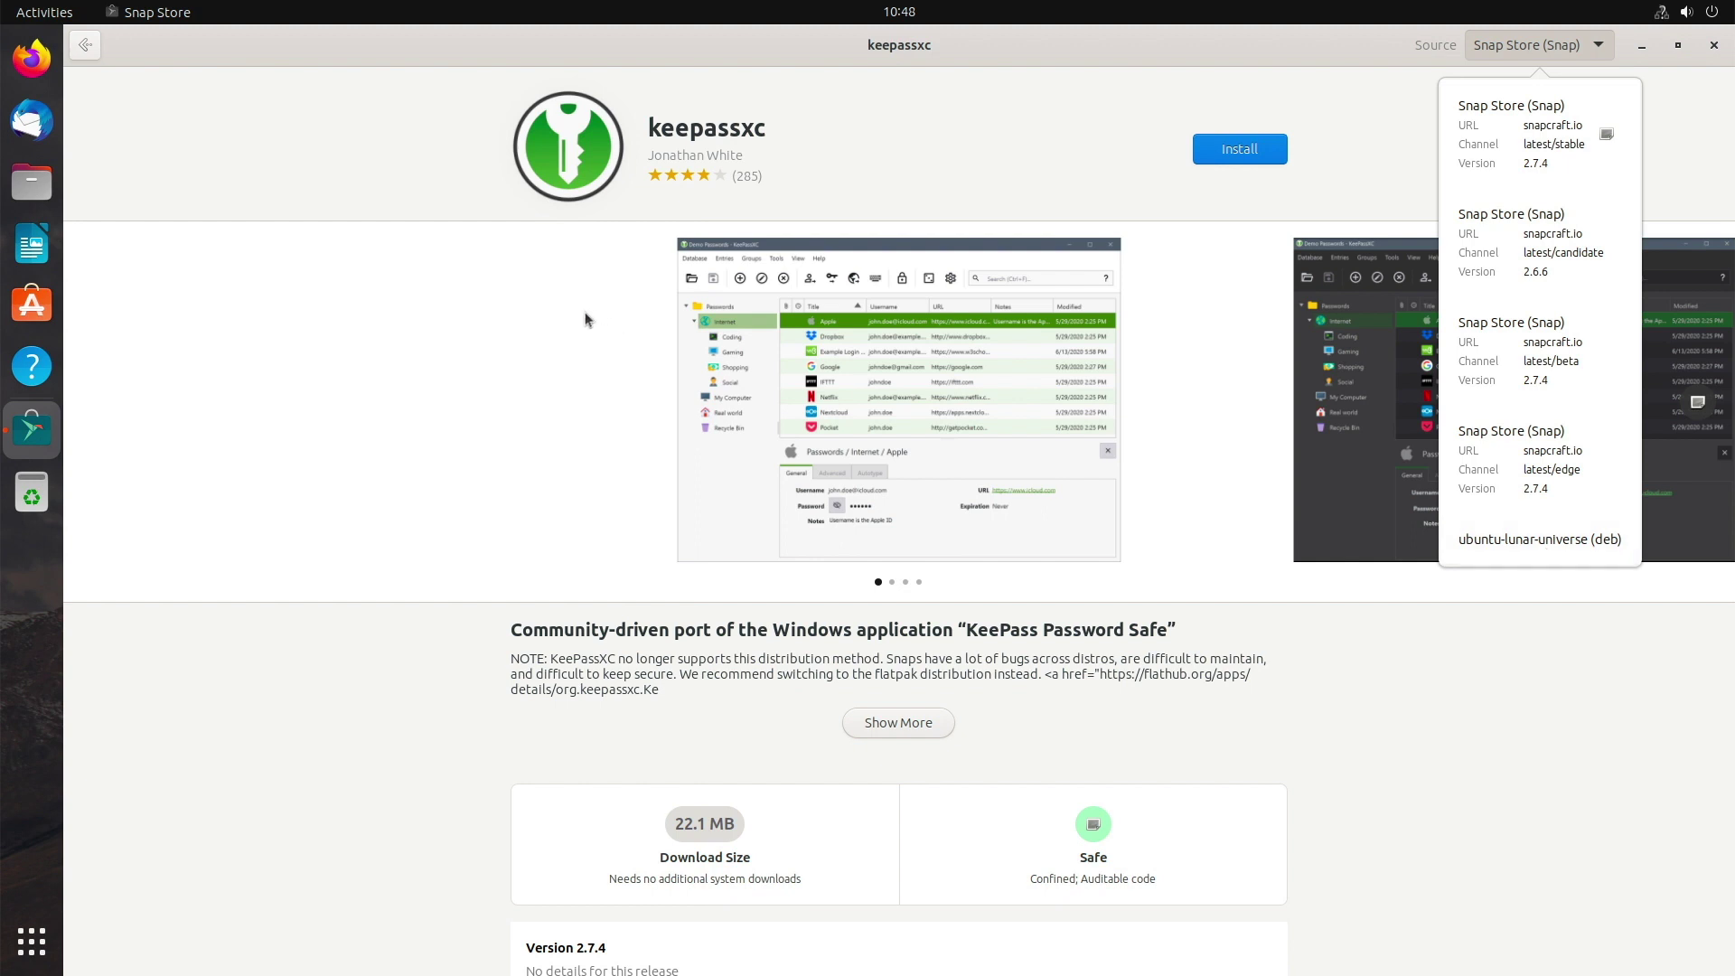
{"action": "left_click", "coordinate": [150, 103]}
{"action": "left_click", "coordinate": [86, 47]}
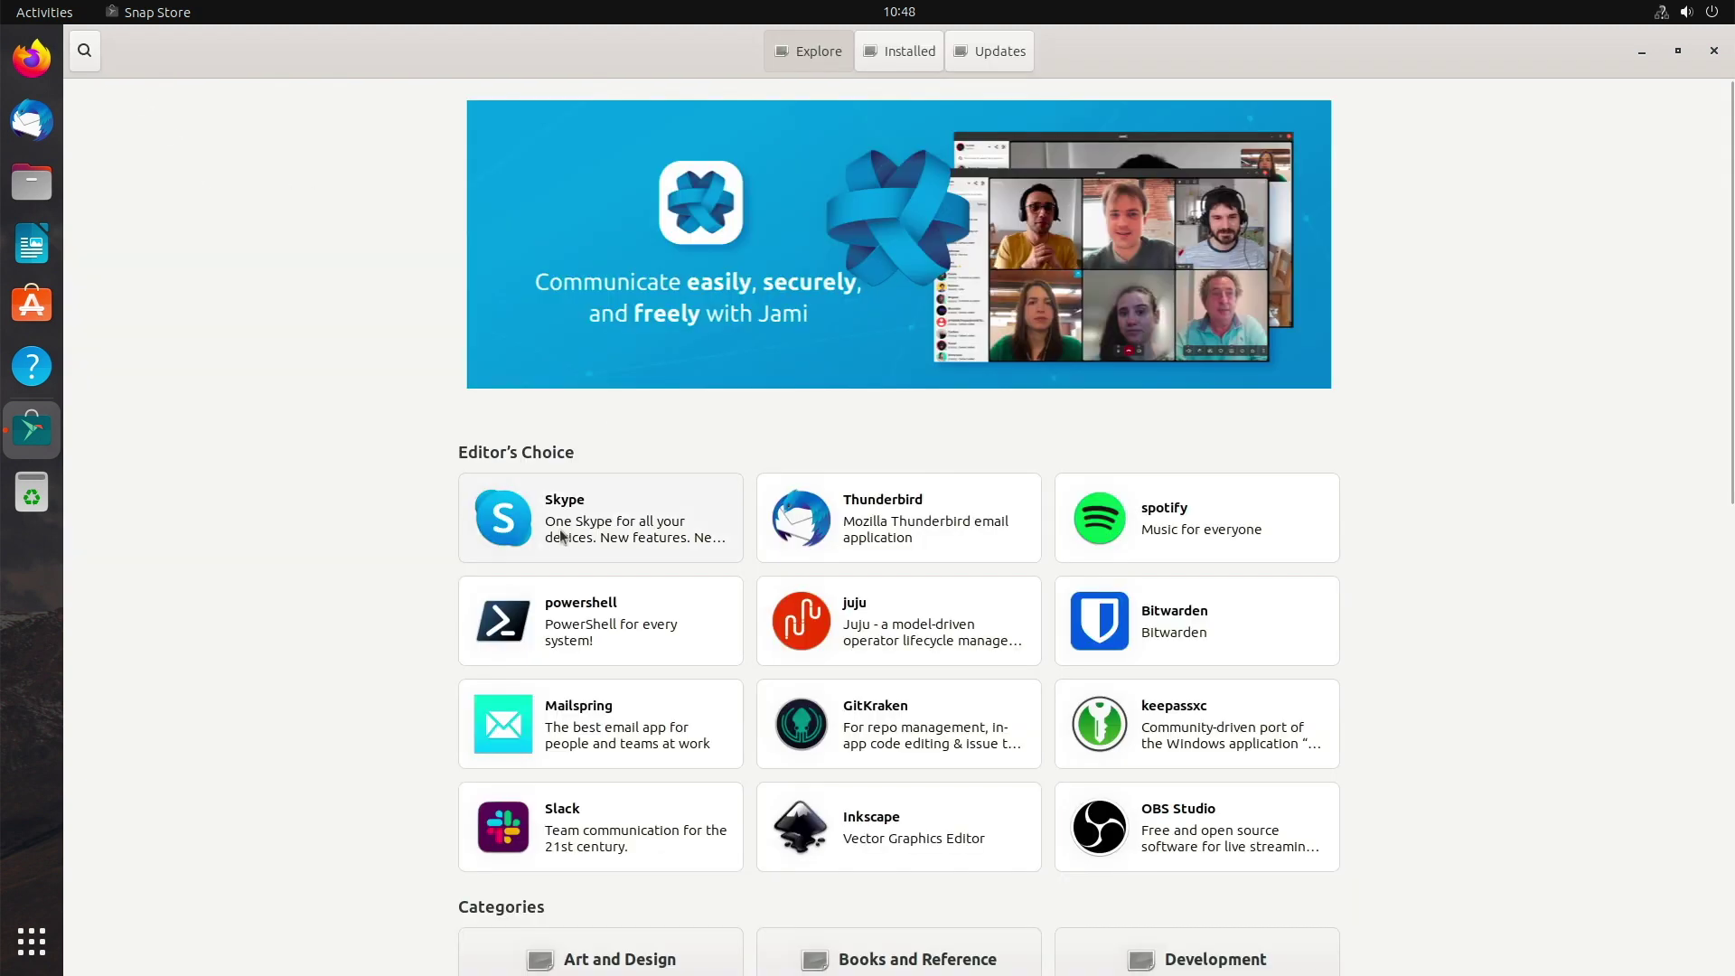
View Skype's detail page and its available sources and channels.
{"action": "left_click", "coordinate": [521, 516]}
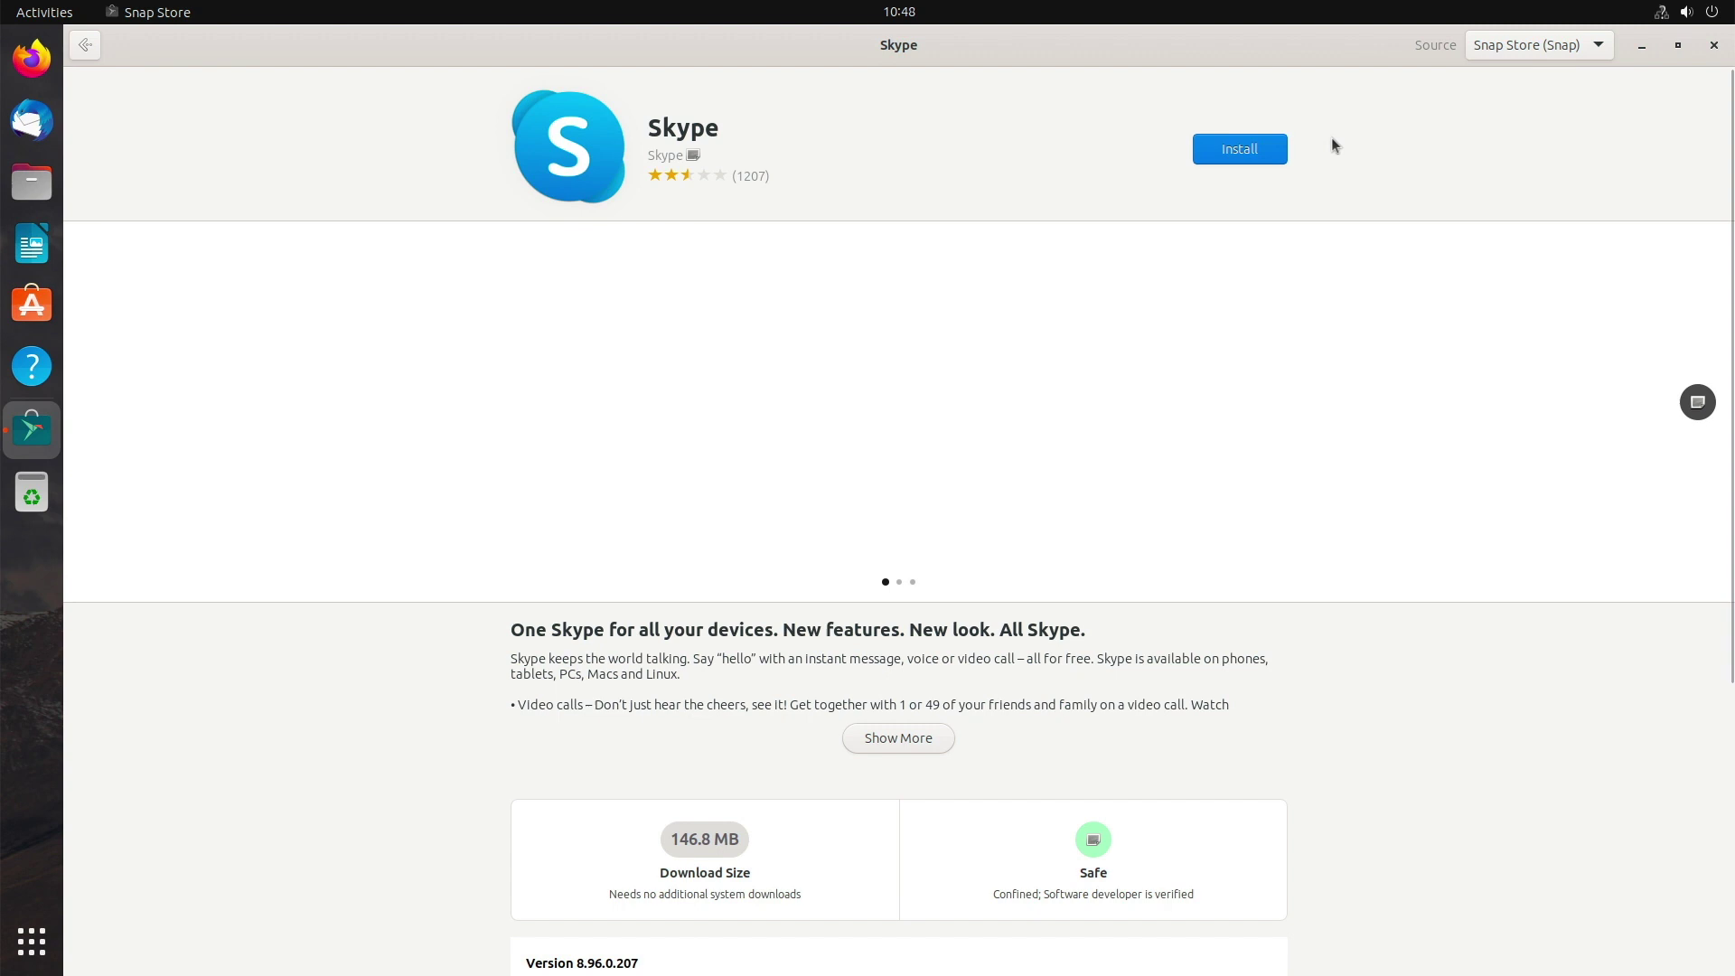
{"action": "left_click", "coordinate": [1547, 46]}
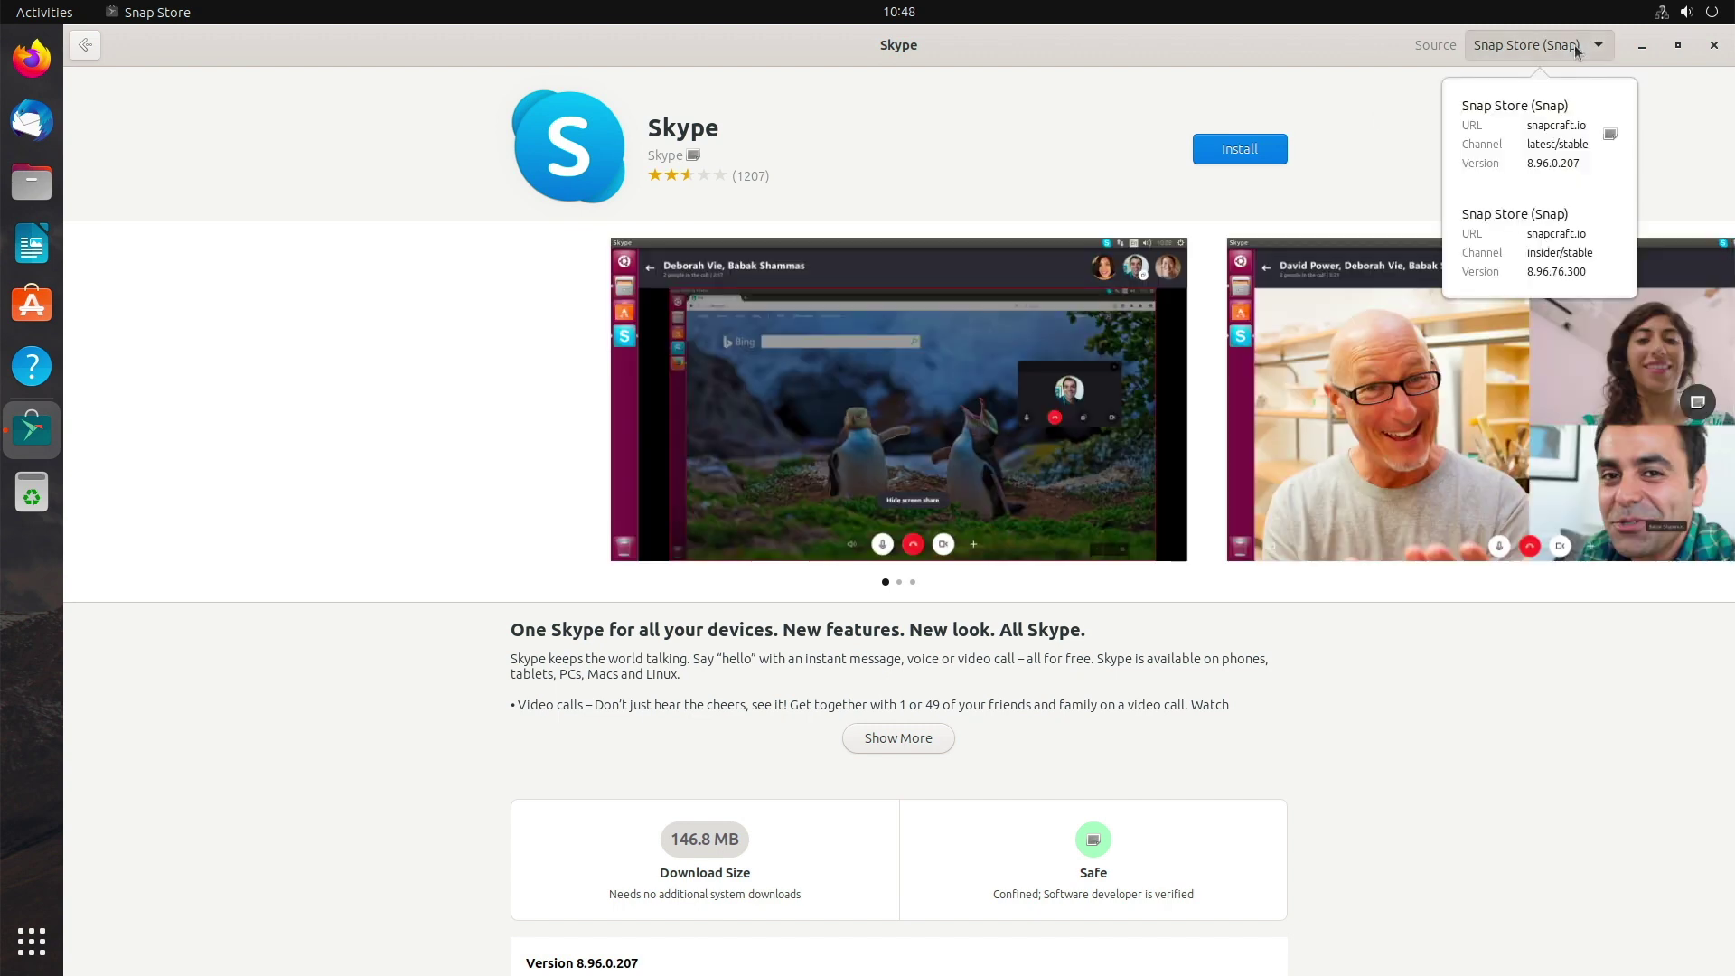
{"action": "left_click", "coordinate": [1251, 69]}
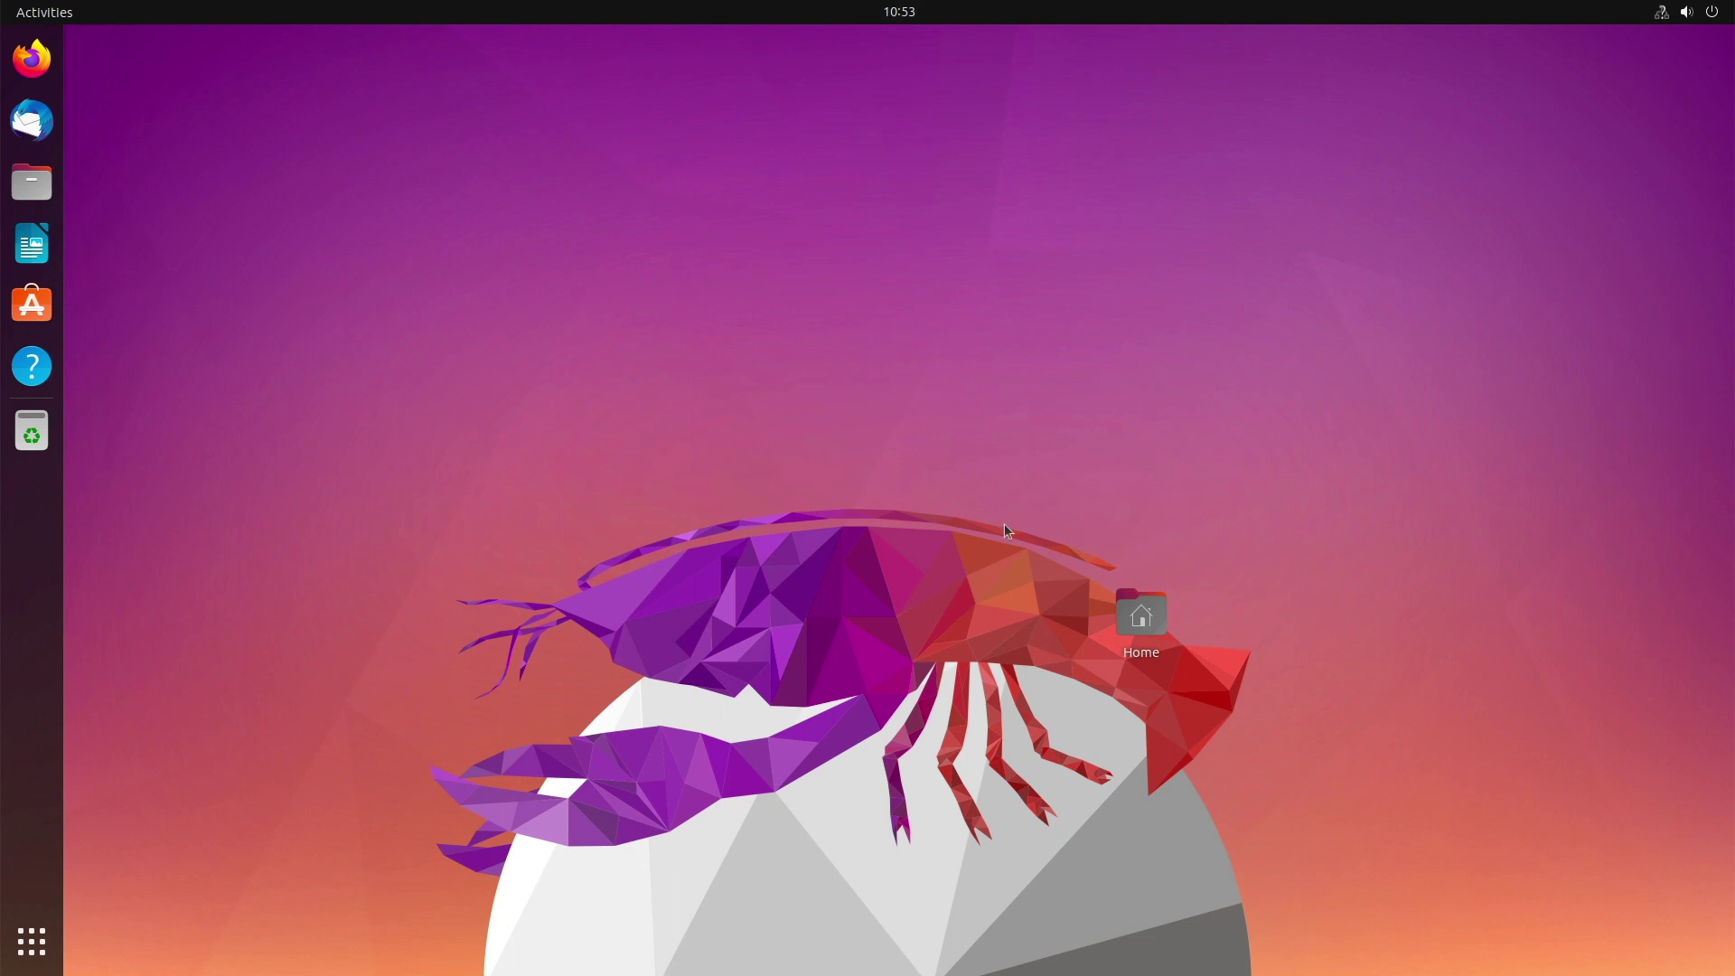
Show the overview of all installed applications.
{"action": "left_click", "coordinate": [29, 941]}
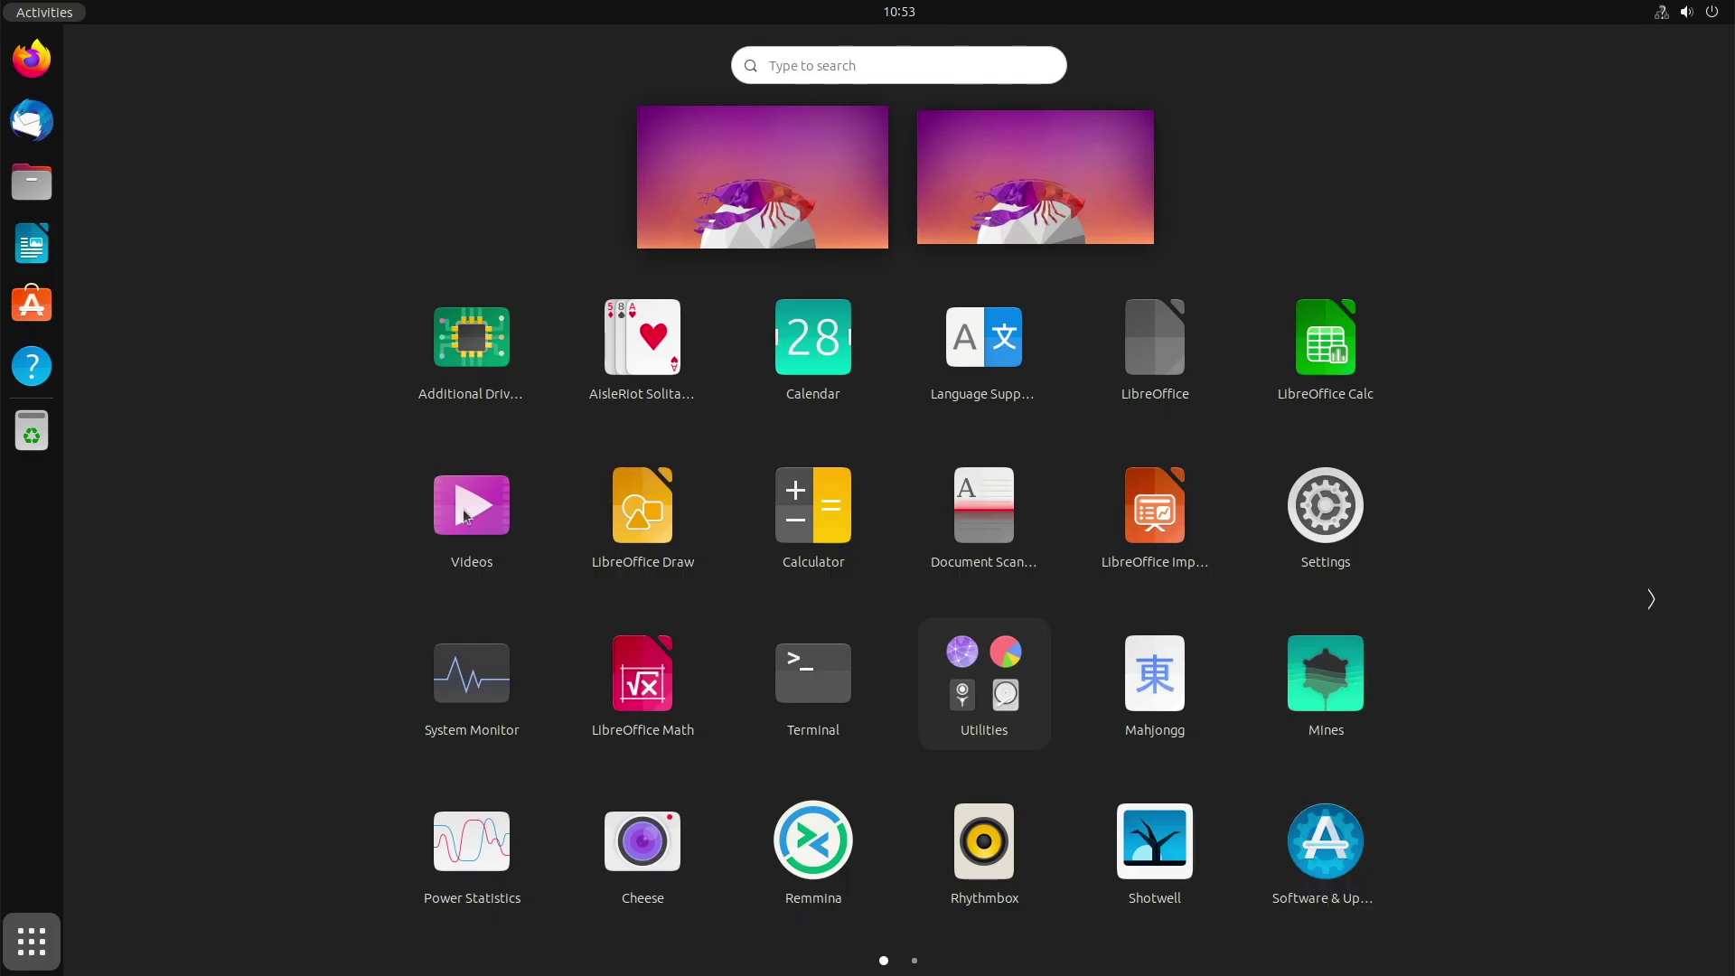
Launch LibreOffice into a blank Writer document with startup tips off and Tabbed layout for all apps.
{"action": "left_click", "coordinate": [1140, 361]}
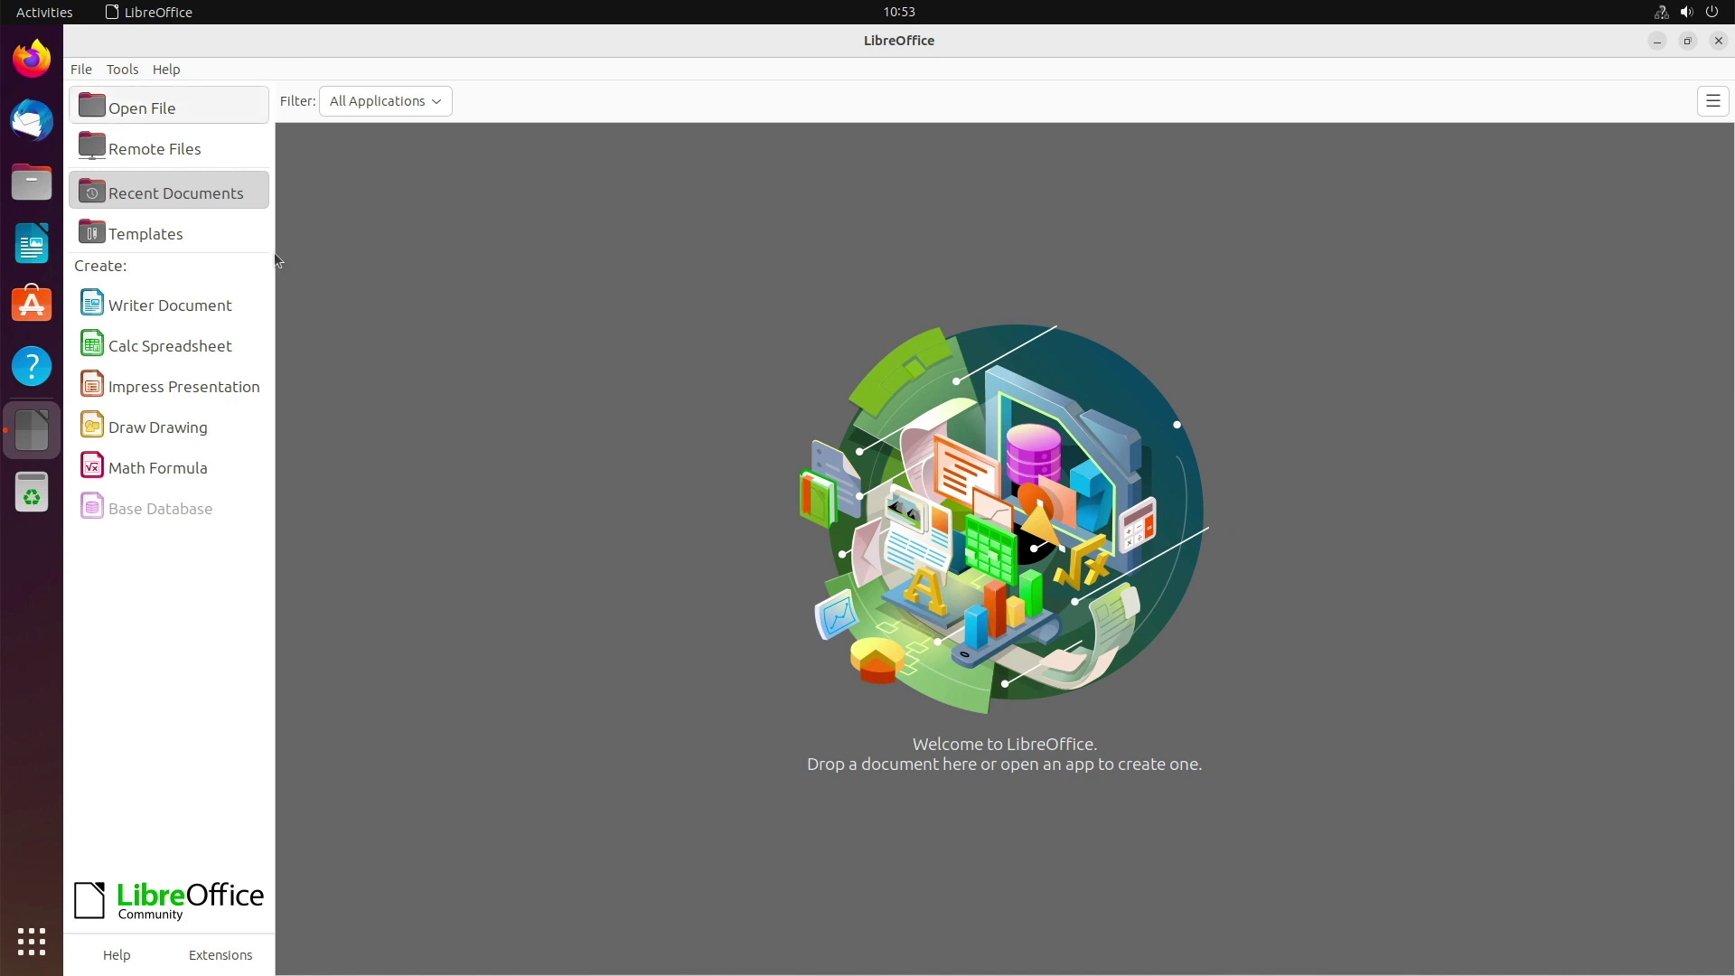
{"action": "left_click", "coordinate": [170, 307]}
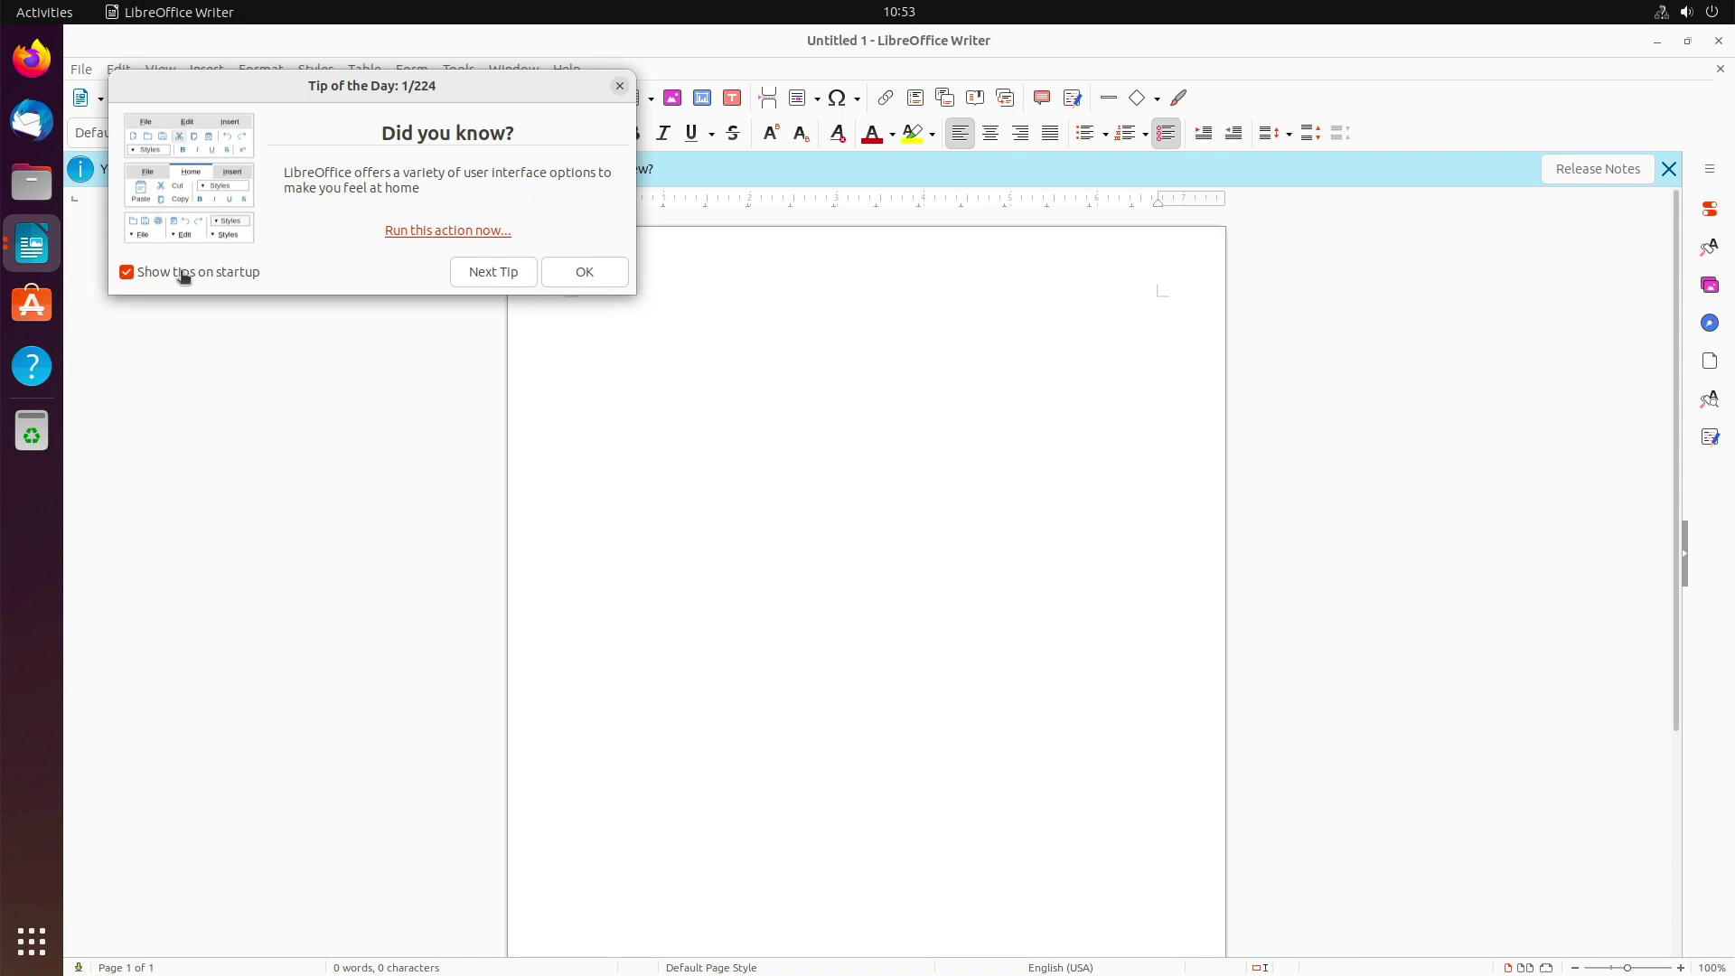
{"action": "left_click", "coordinate": [183, 272]}
{"action": "left_click", "coordinate": [434, 232]}
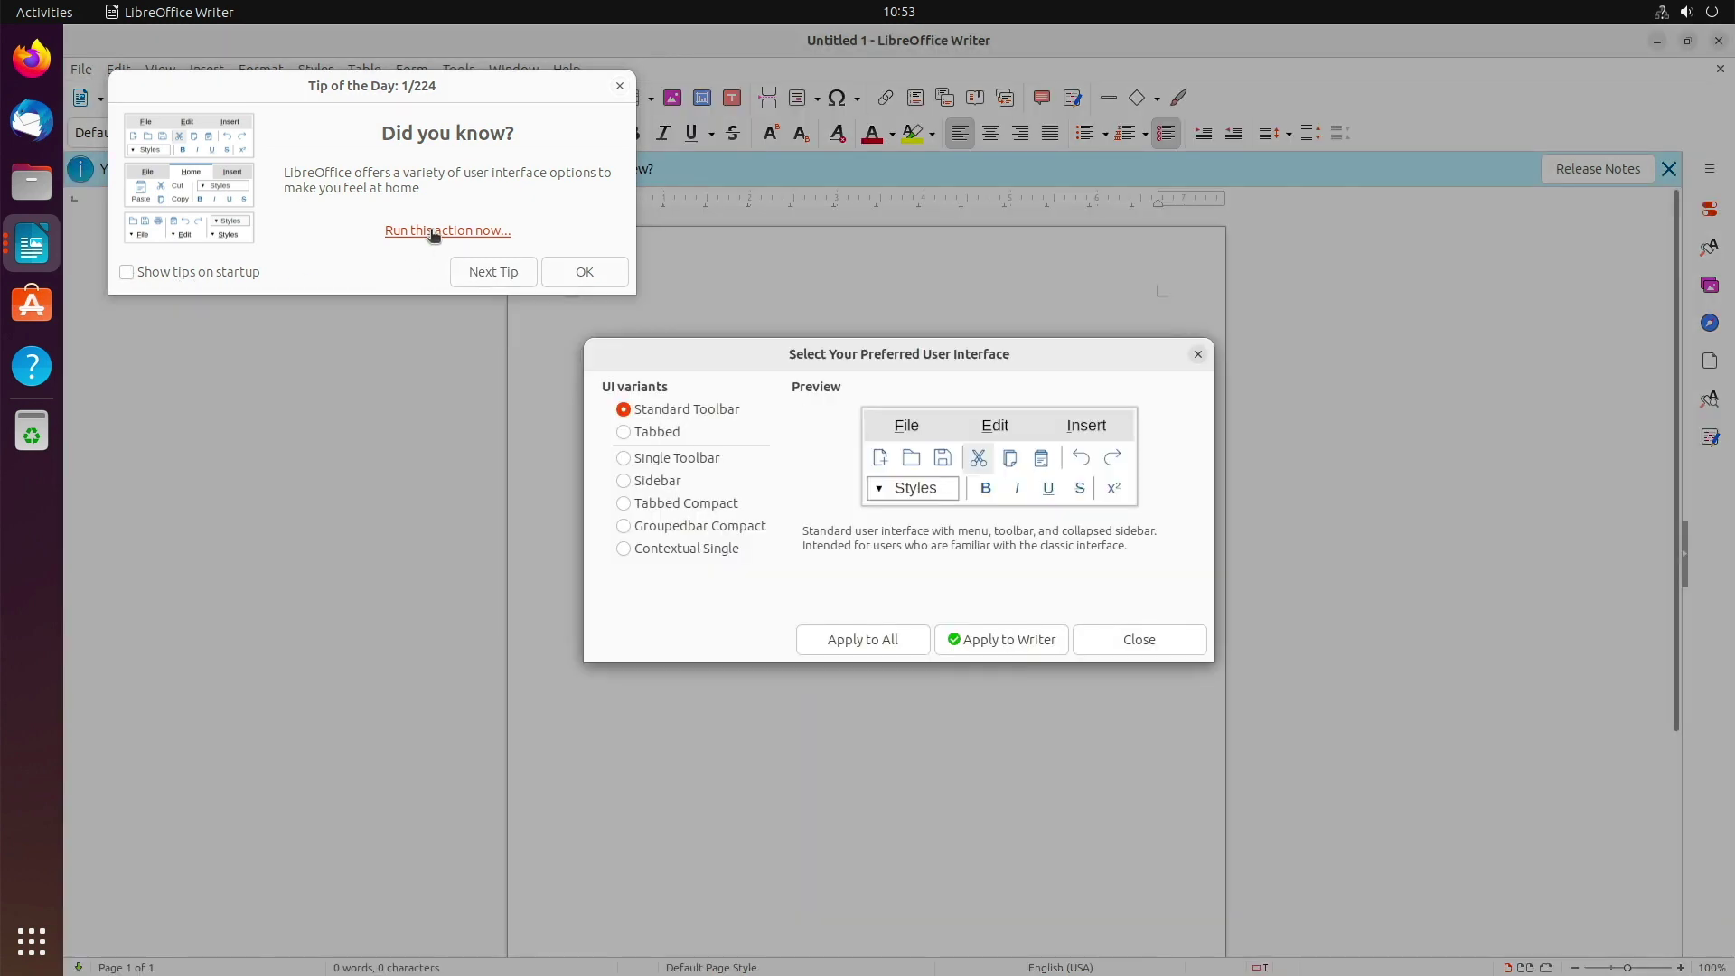
{"action": "left_click", "coordinate": [658, 433]}
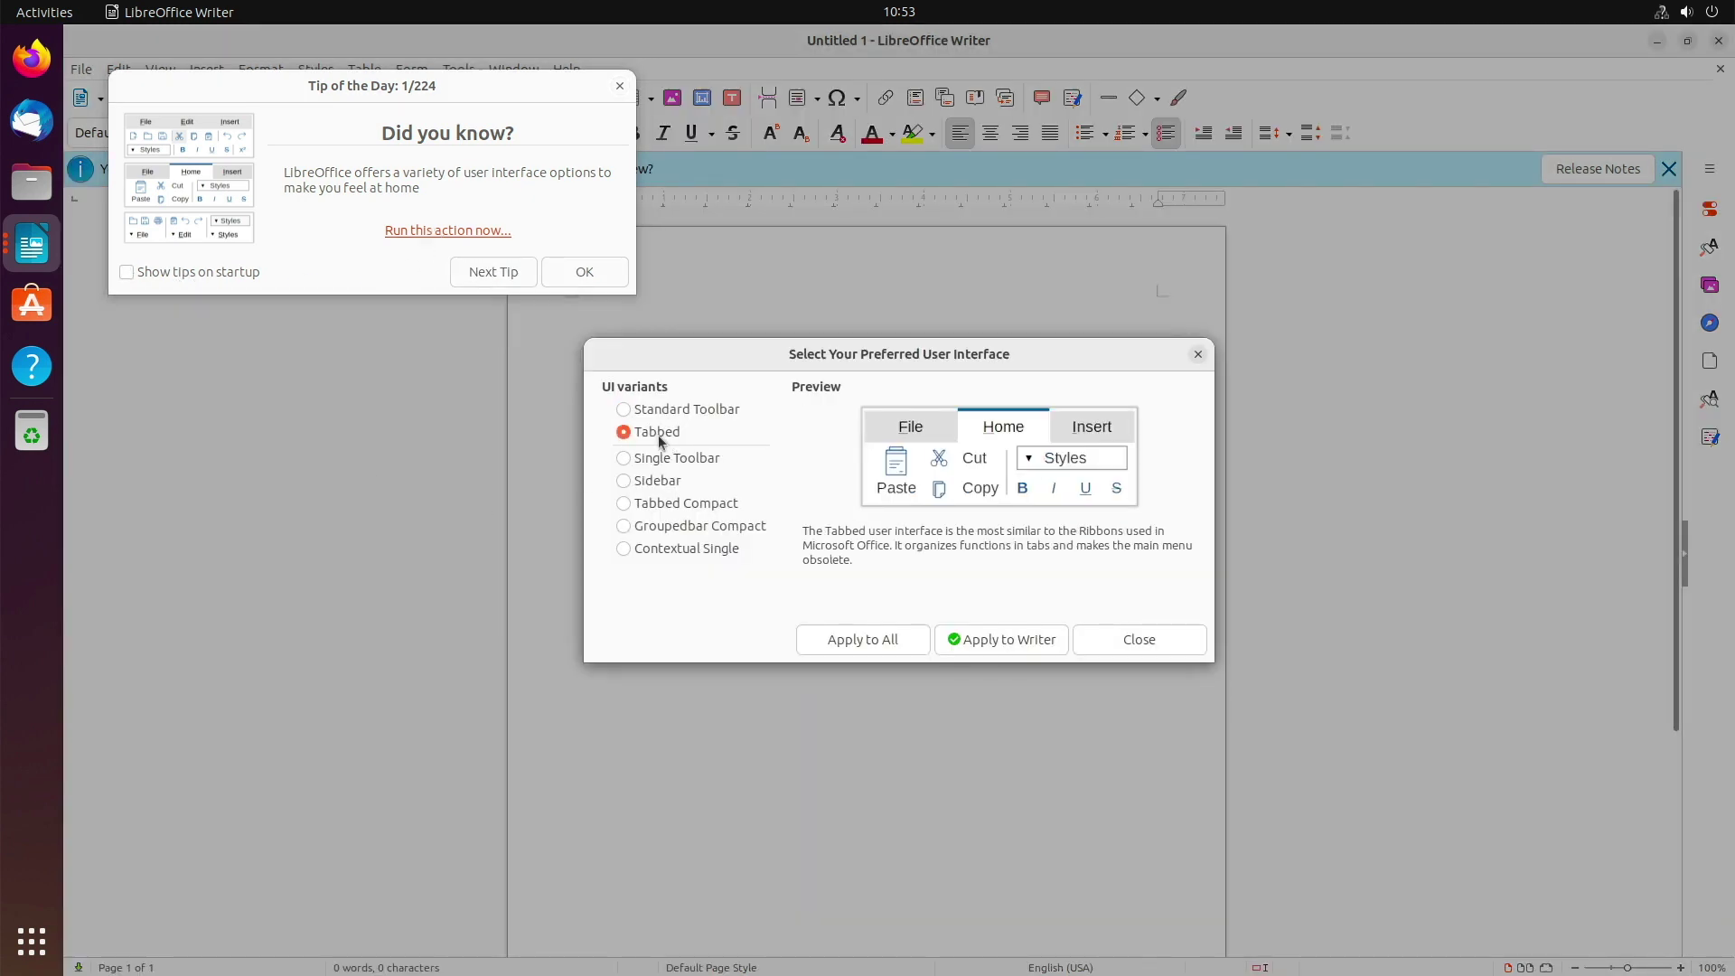
{"action": "left_click", "coordinate": [866, 641]}
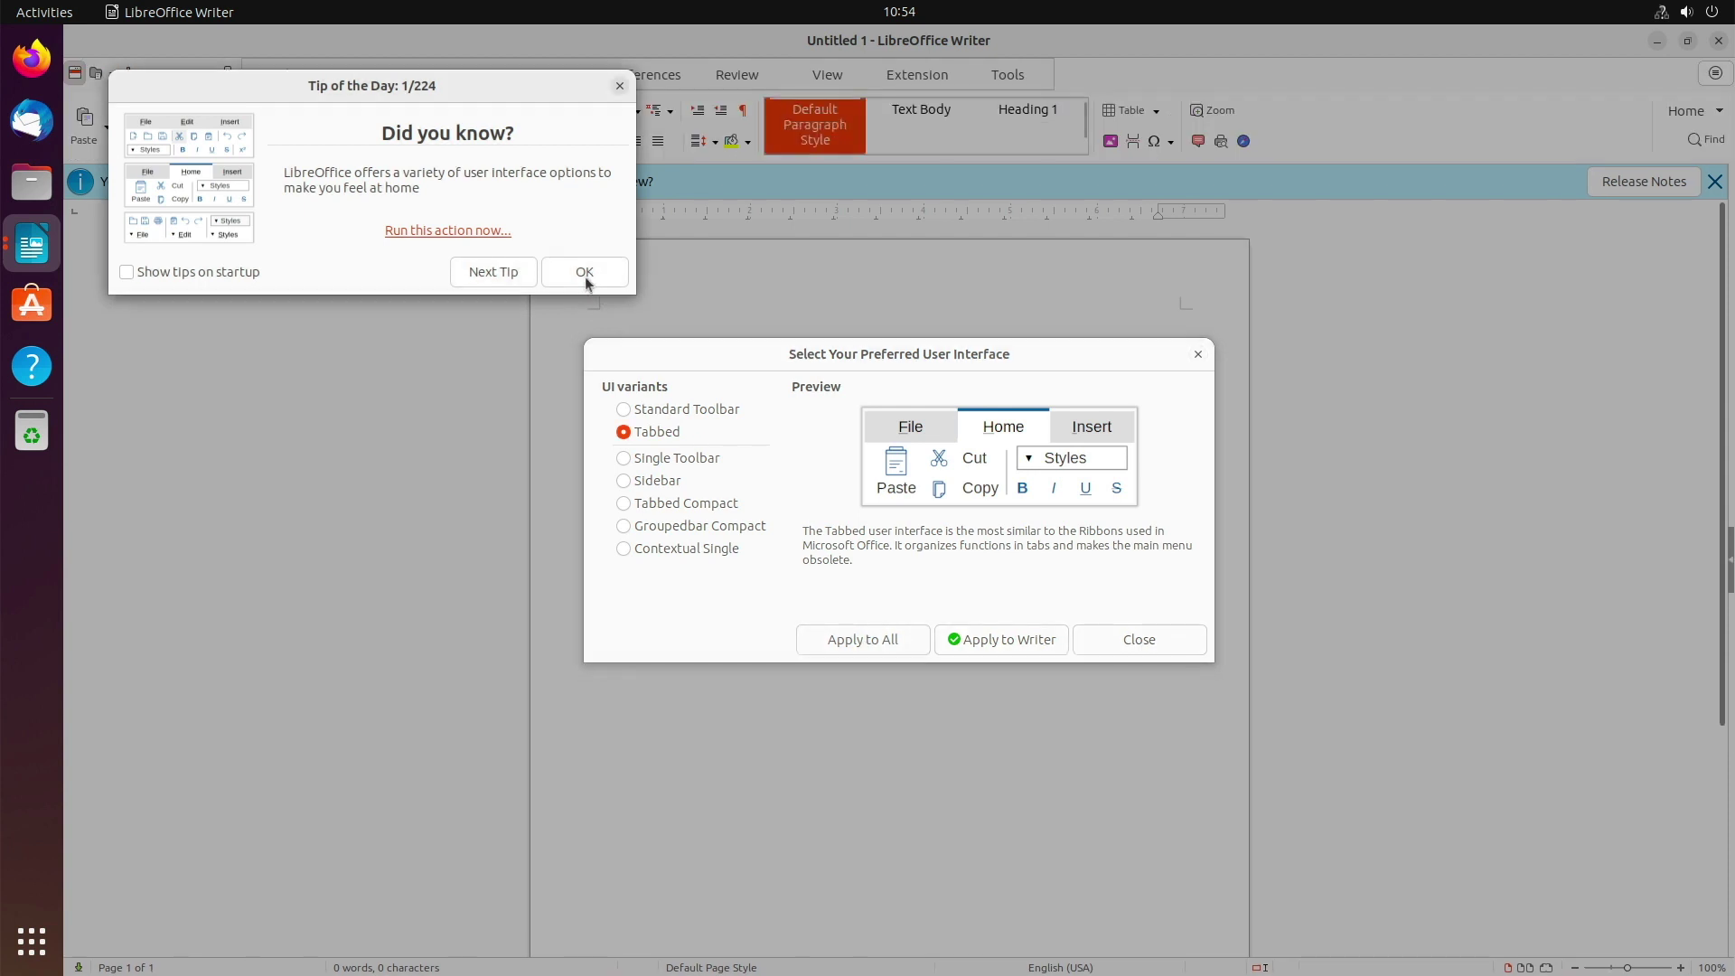
{"action": "left_click", "coordinate": [1164, 640]}
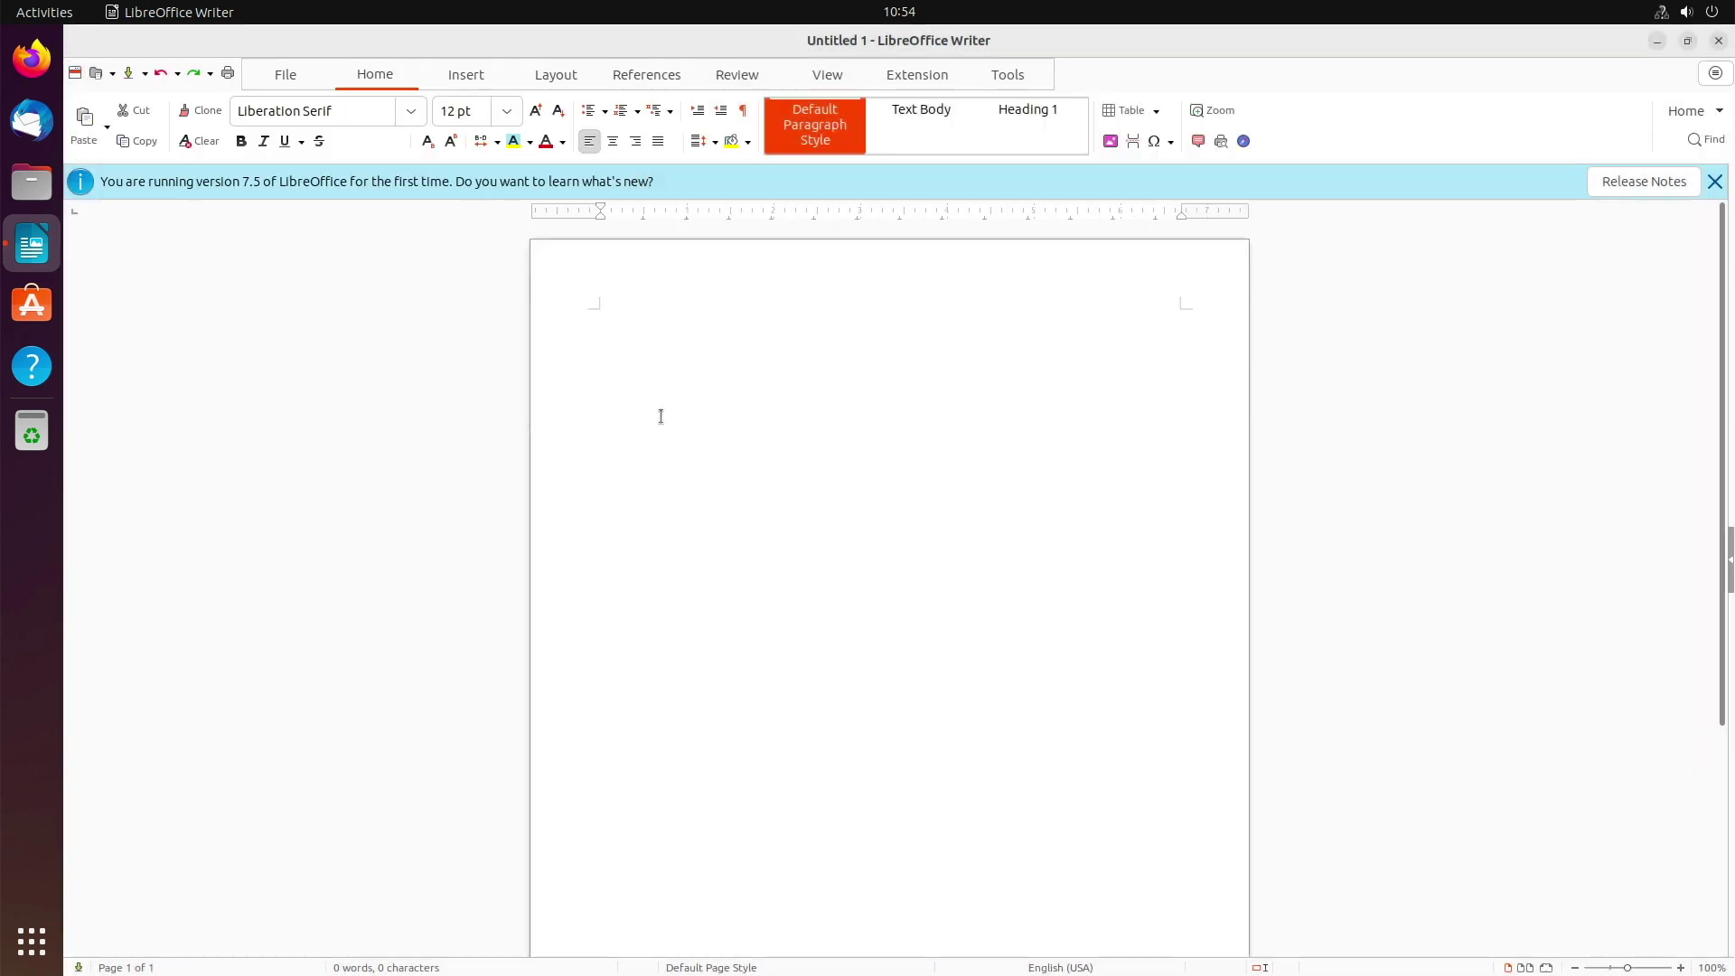
Dismiss the notice, confirm version 7.5.2.2 in About LibreOffice, and close Writer.
{"action": "left_click", "coordinate": [1715, 182]}
{"action": "left_click", "coordinate": [1716, 72]}
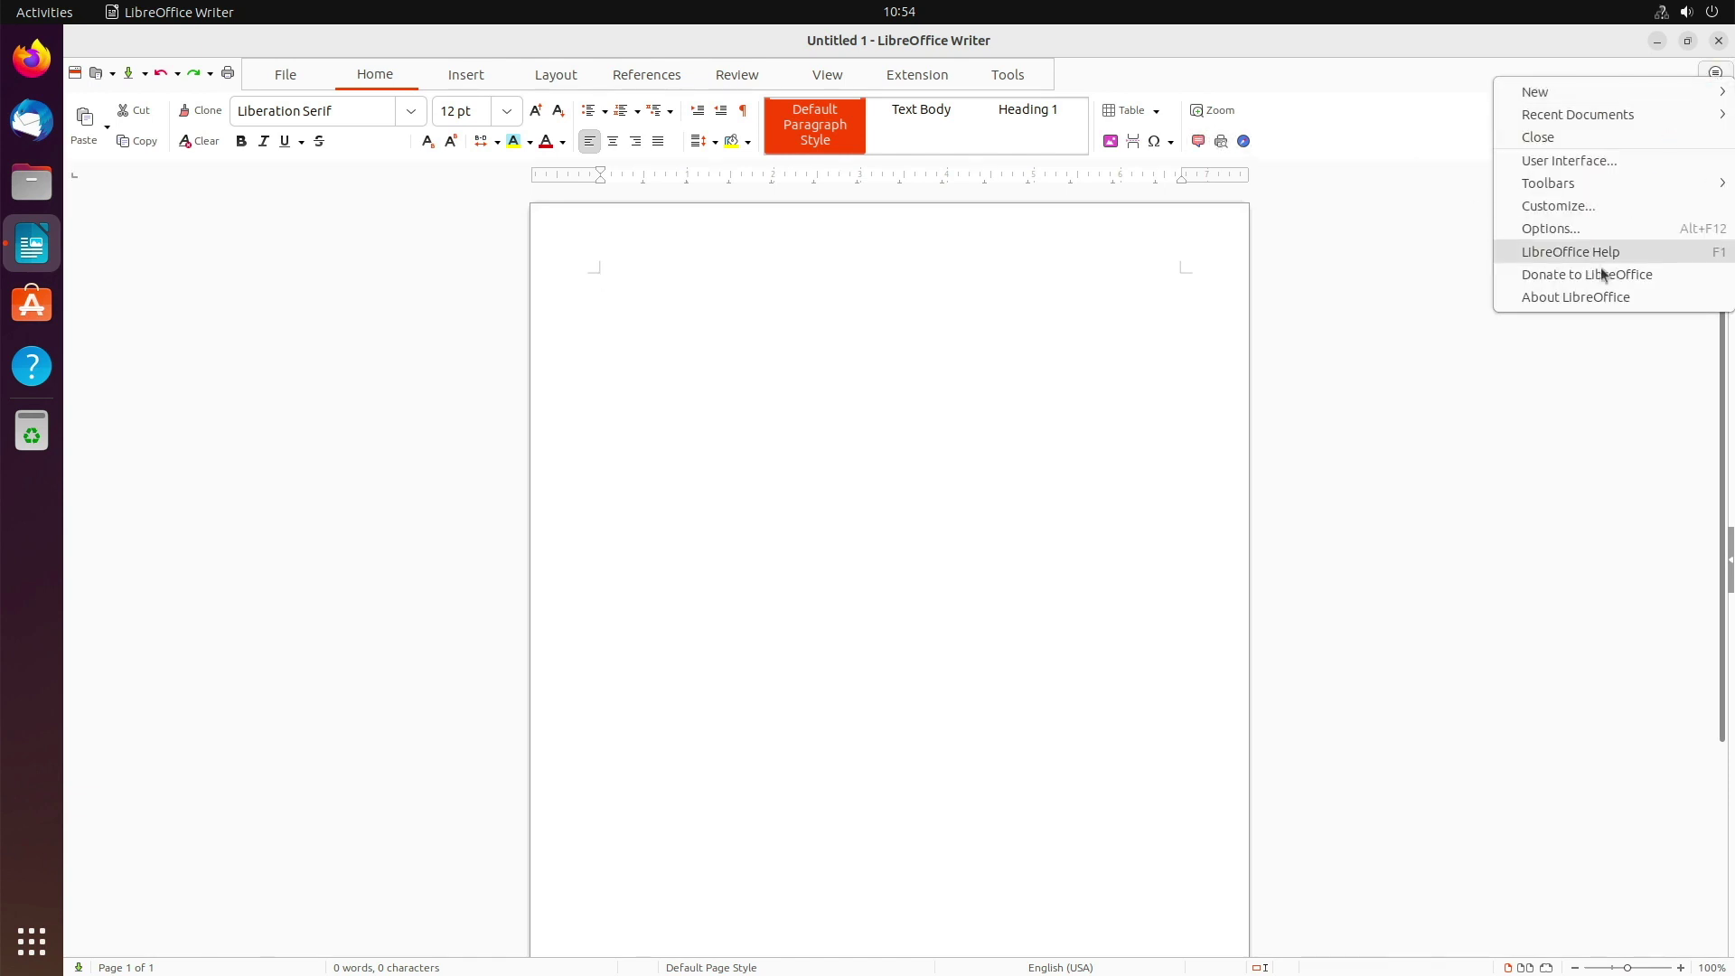
{"action": "left_click", "coordinate": [1578, 300]}
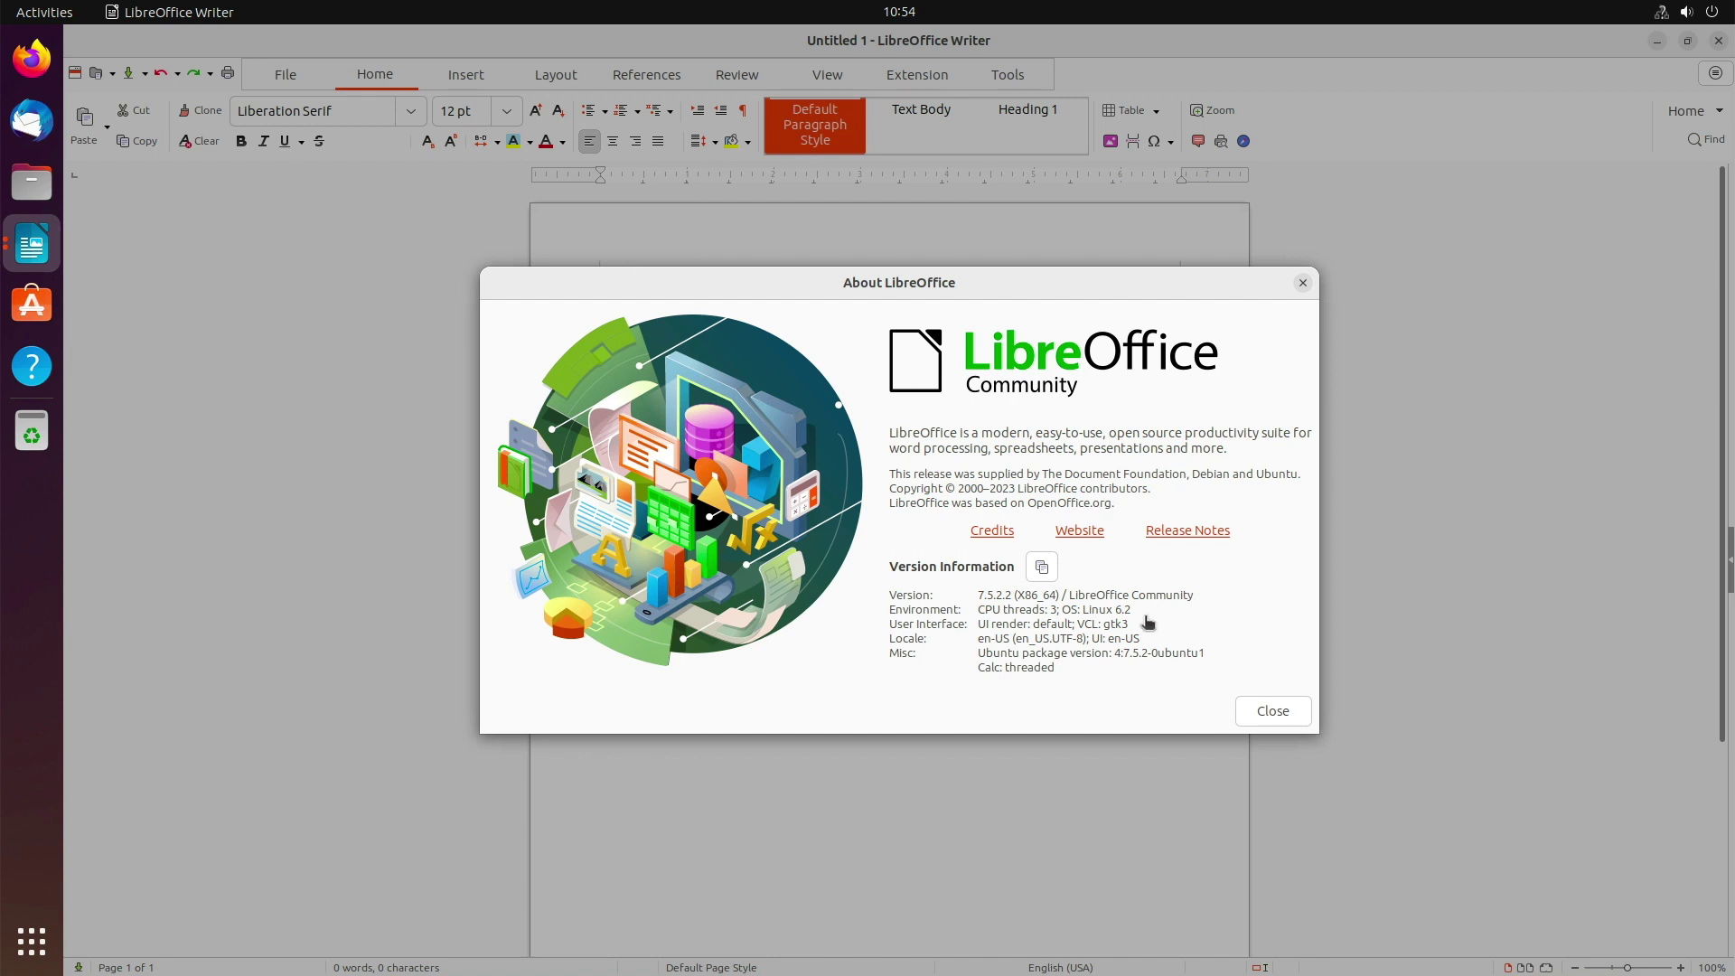
{"action": "left_click", "coordinate": [1271, 711]}
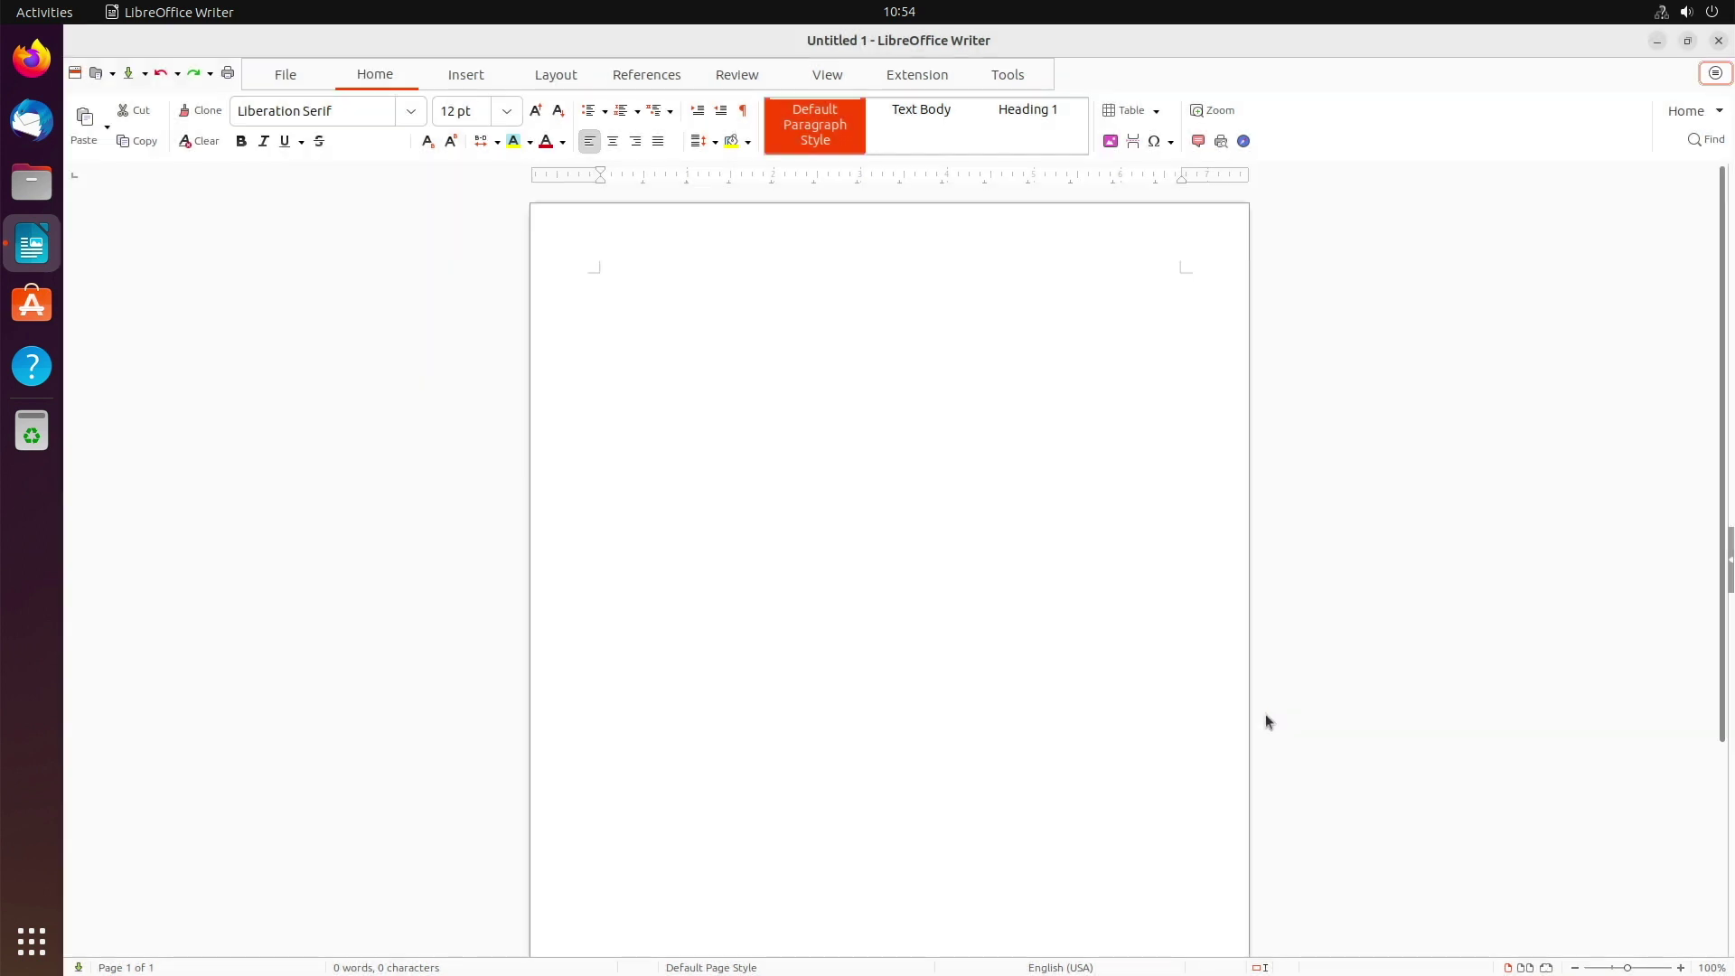
{"action": "left_click", "coordinate": [1720, 42]}
Open Settings from quick settings and turn off Privacy's Connectivity Checking.
{"action": "left_click", "coordinate": [1661, 14]}
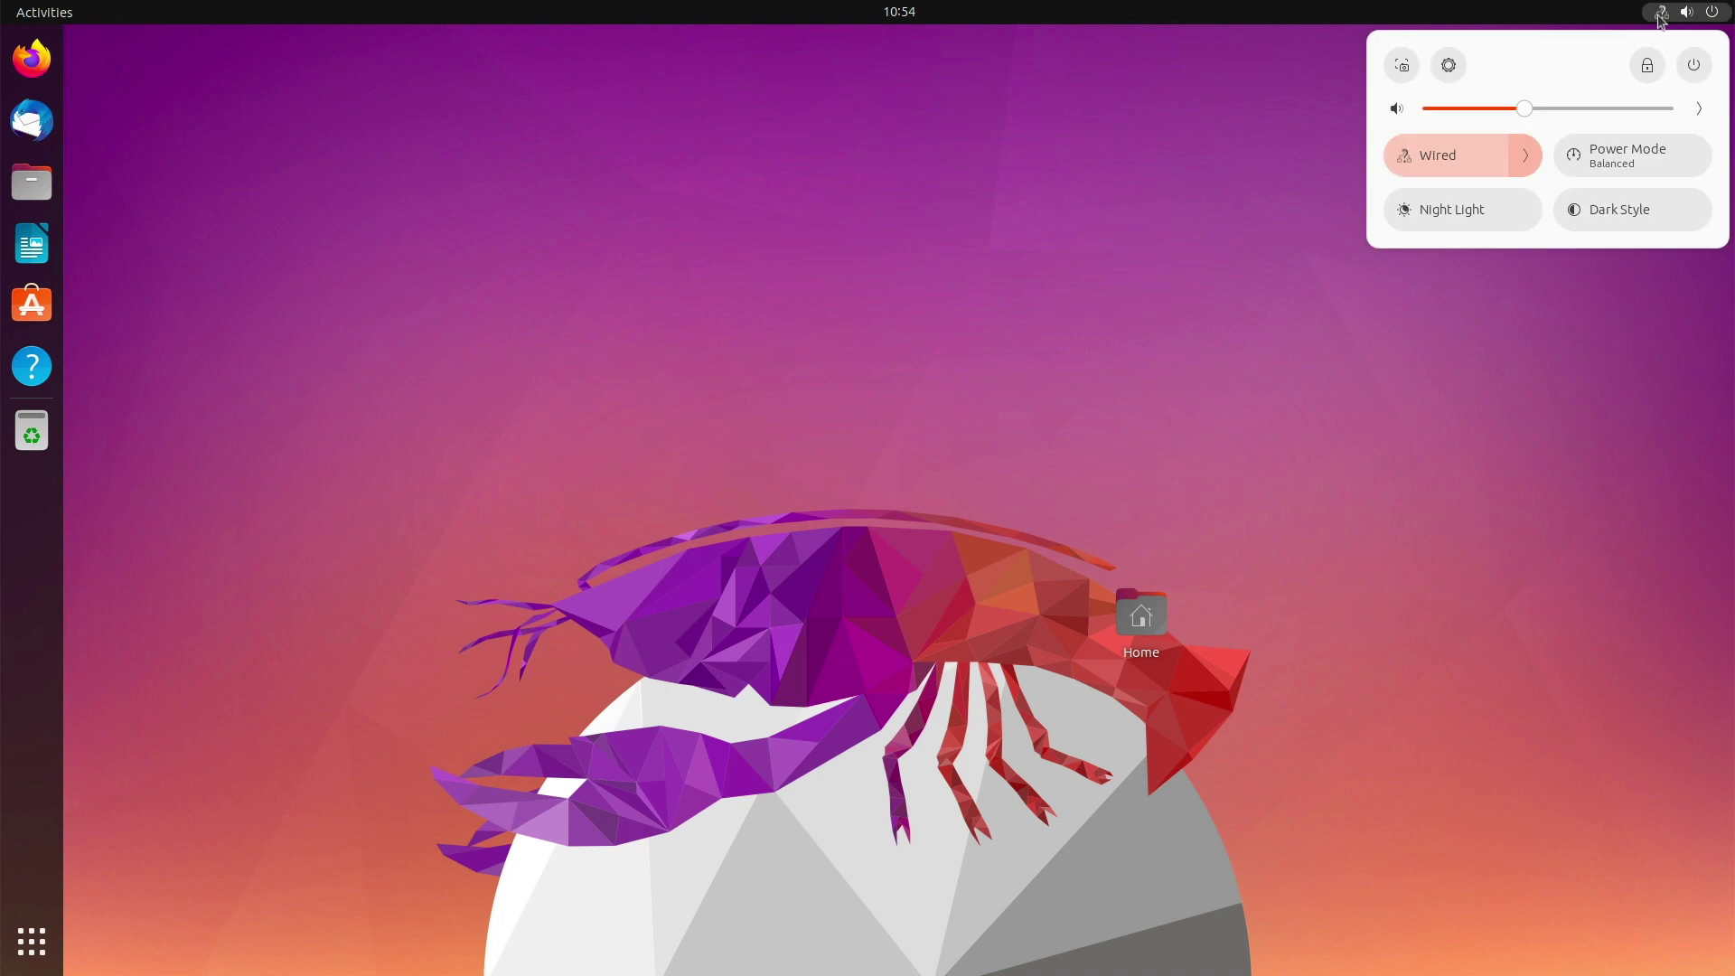
{"action": "left_click", "coordinate": [1661, 16]}
{"action": "left_click", "coordinate": [1661, 17]}
{"action": "left_click", "coordinate": [1448, 65]}
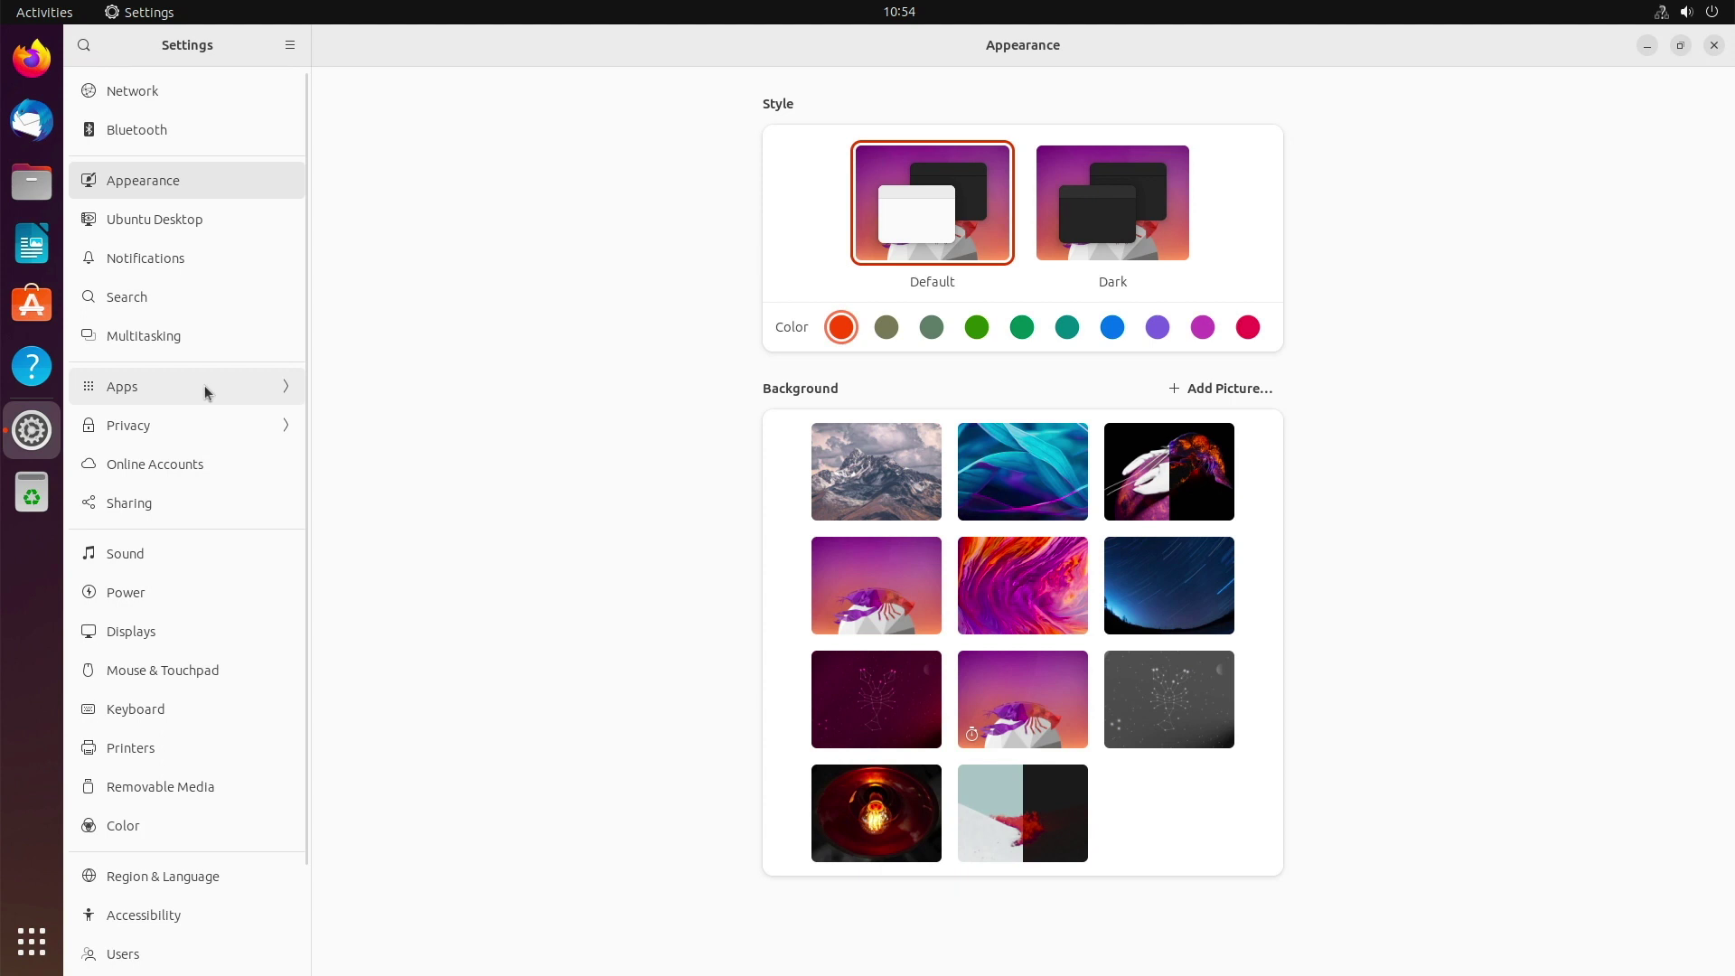
{"action": "left_click", "coordinate": [181, 426]}
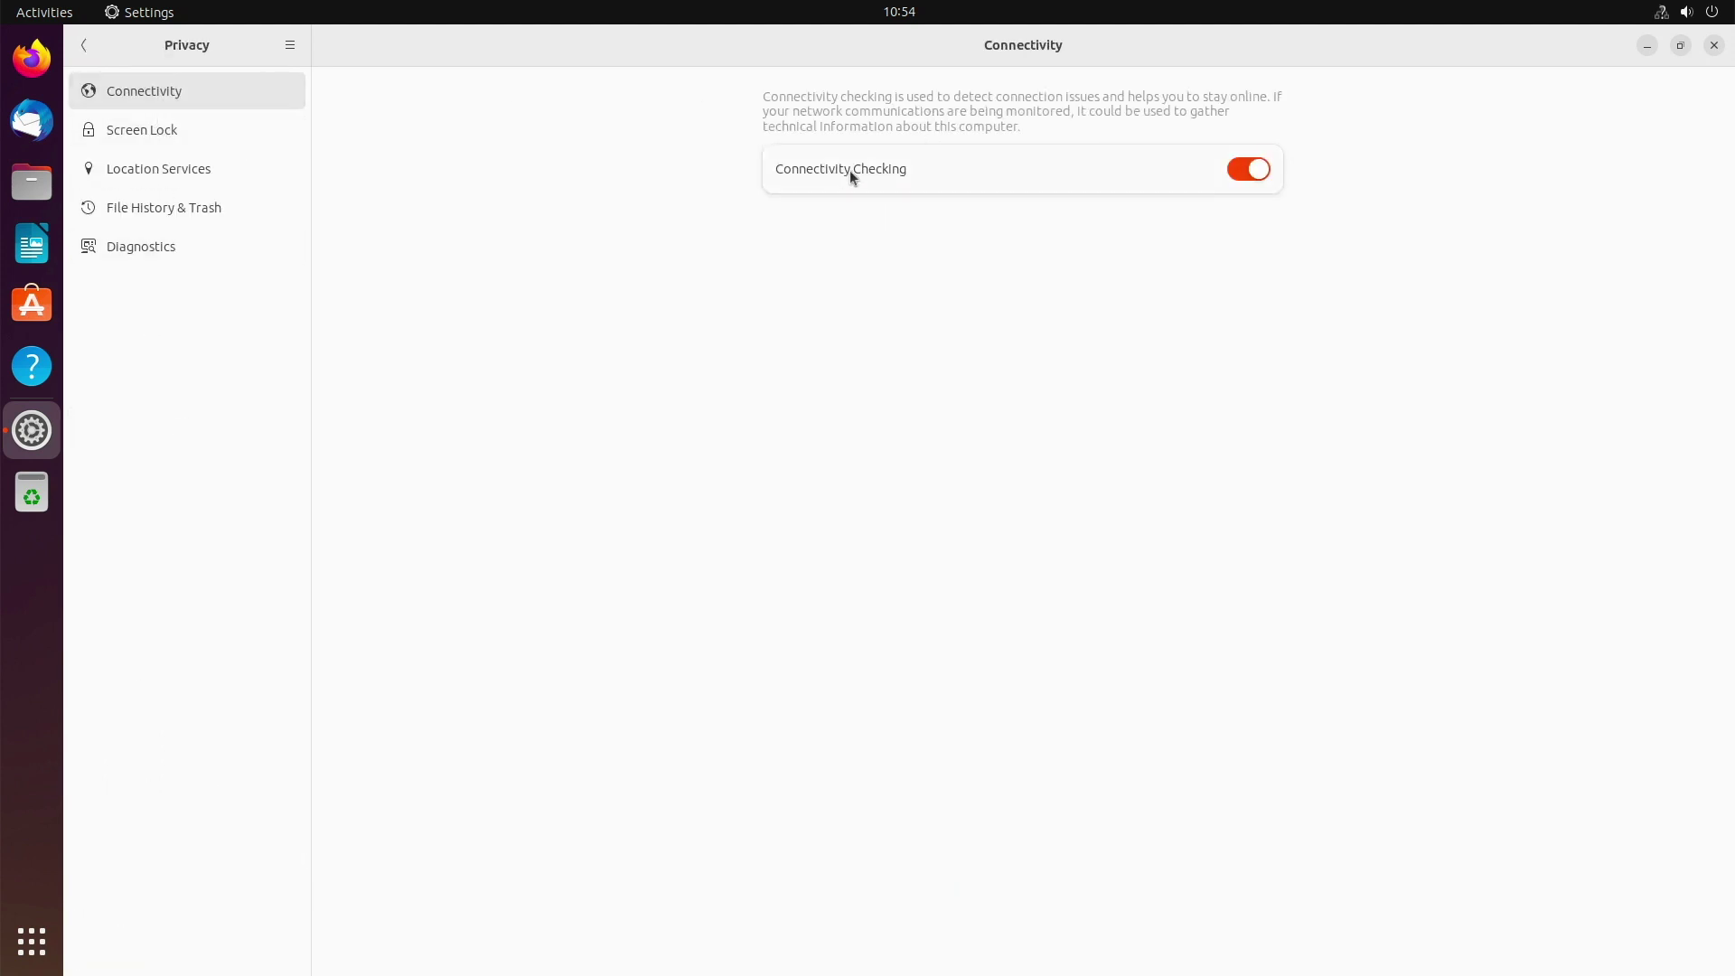
{"action": "left_click", "coordinate": [1237, 180]}
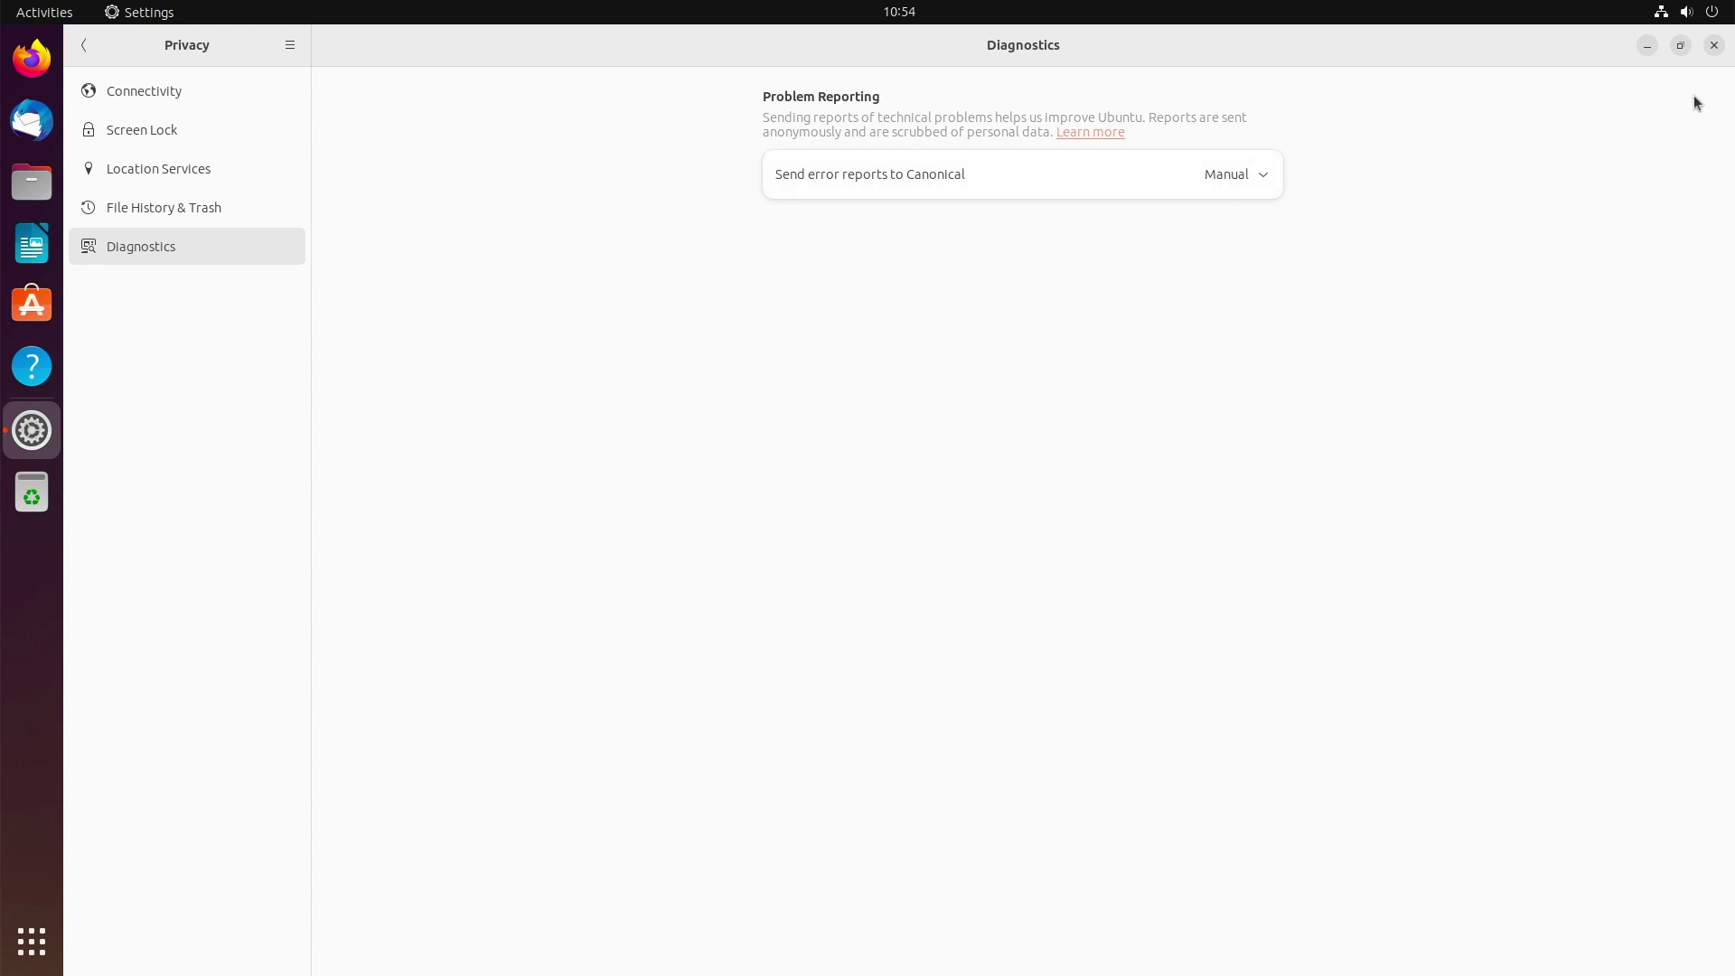
Review the About system details, then close Settings.
{"action": "left_click", "coordinate": [84, 46]}
{"action": "scroll", "coordinate": [179, 573], "scroll_direction": "down", "scroll_amount": 3}
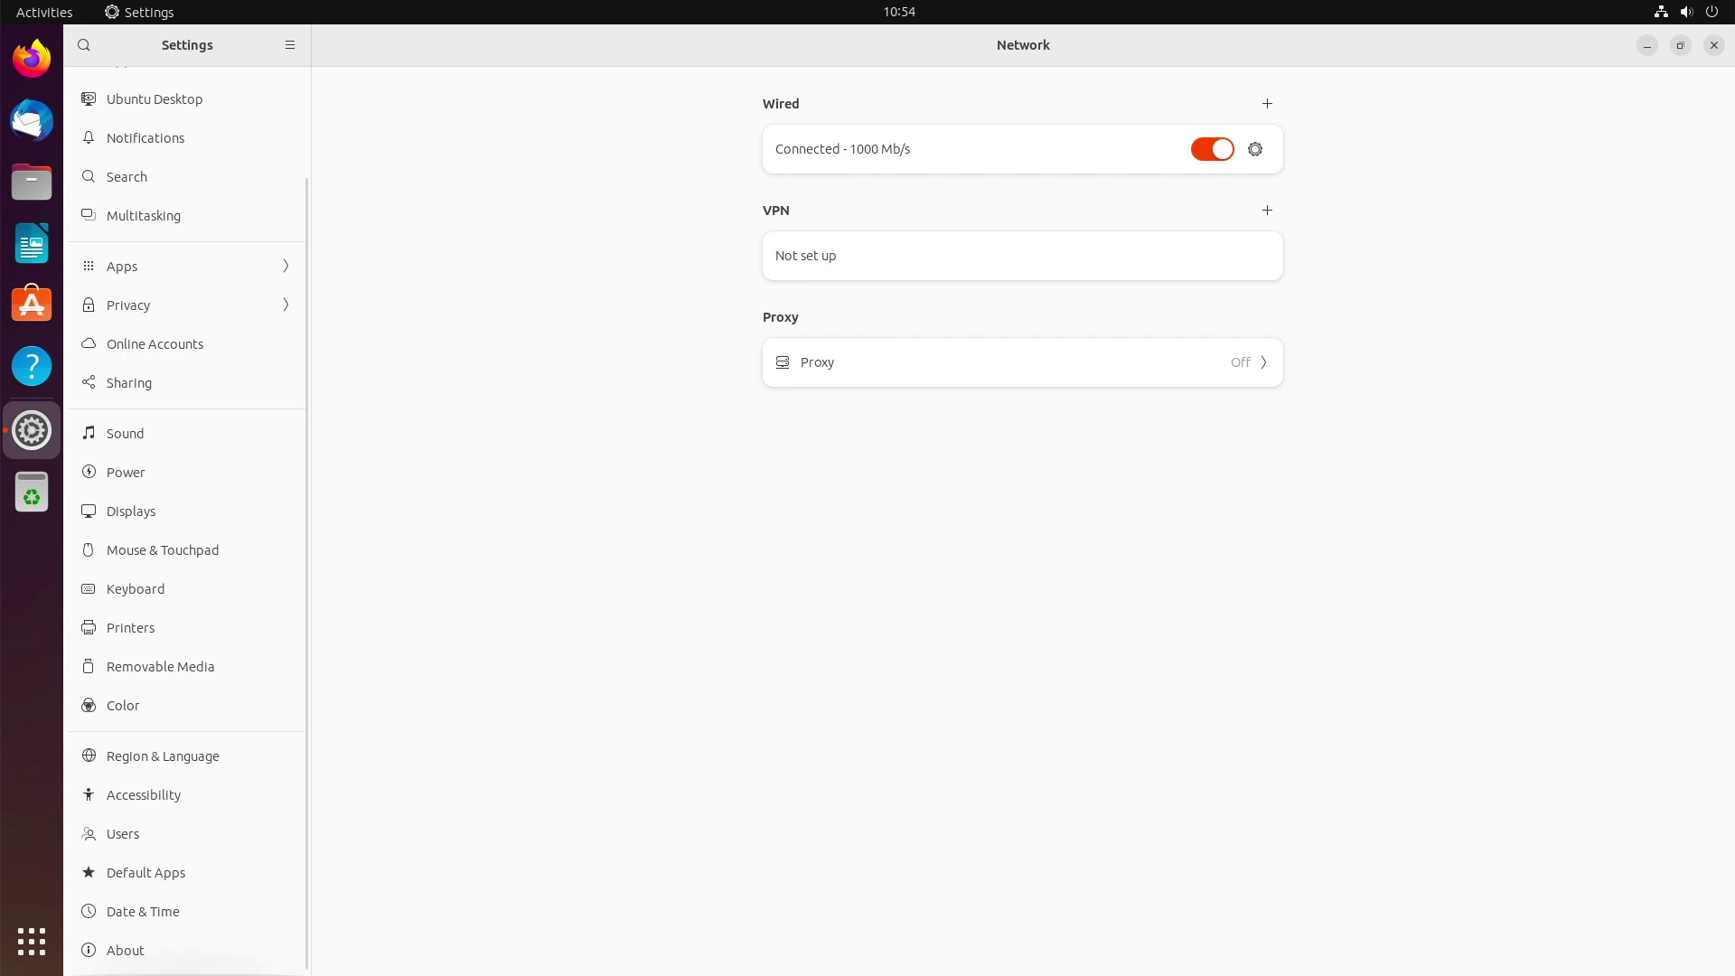
{"action": "left_click", "coordinate": [156, 950]}
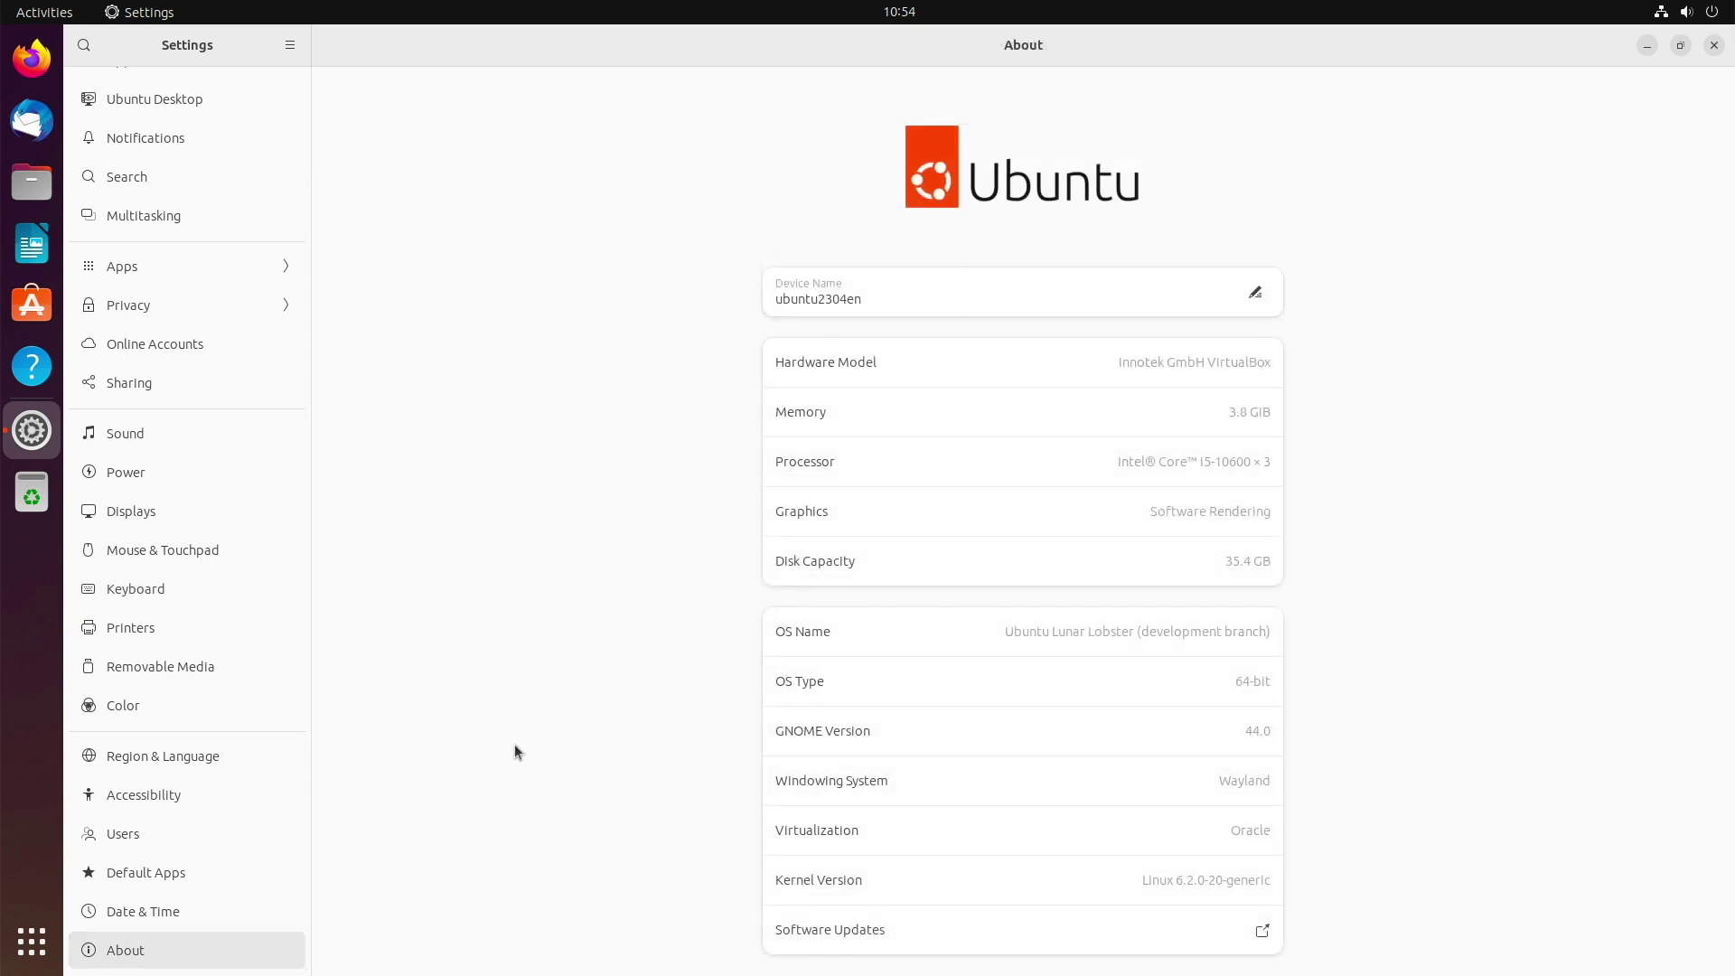
{"action": "scroll", "coordinate": [184, 416], "scroll_direction": "up", "scroll_amount": 3}
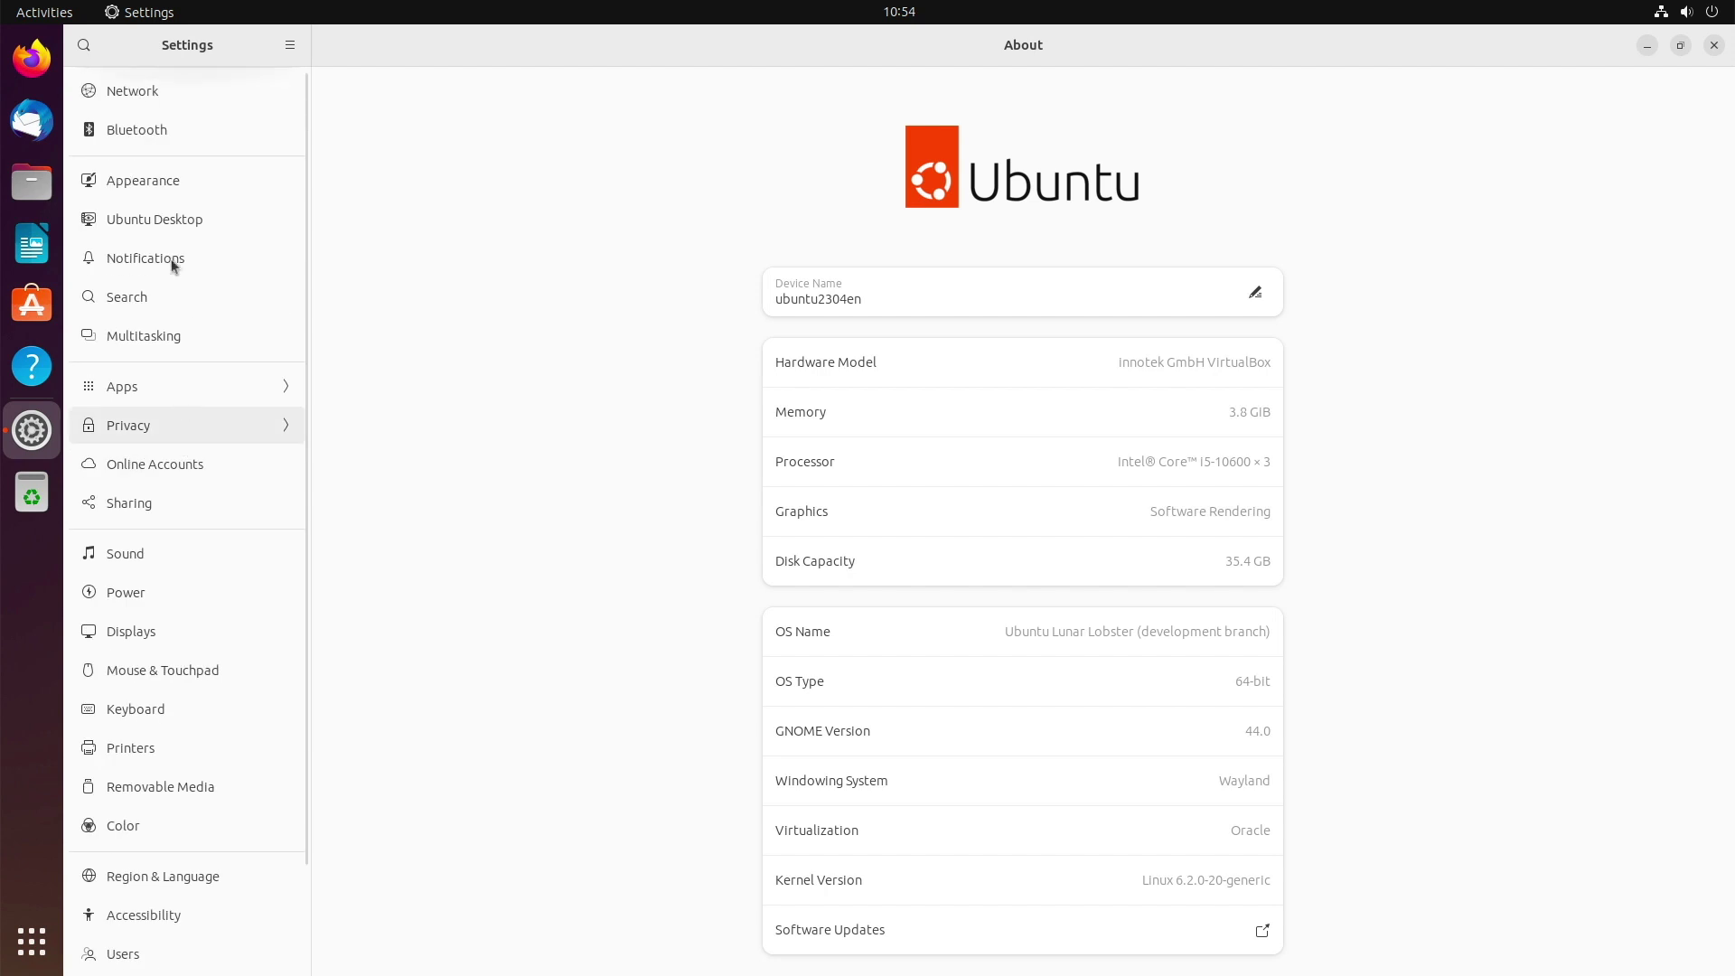
{"action": "left_click", "coordinate": [1713, 45]}
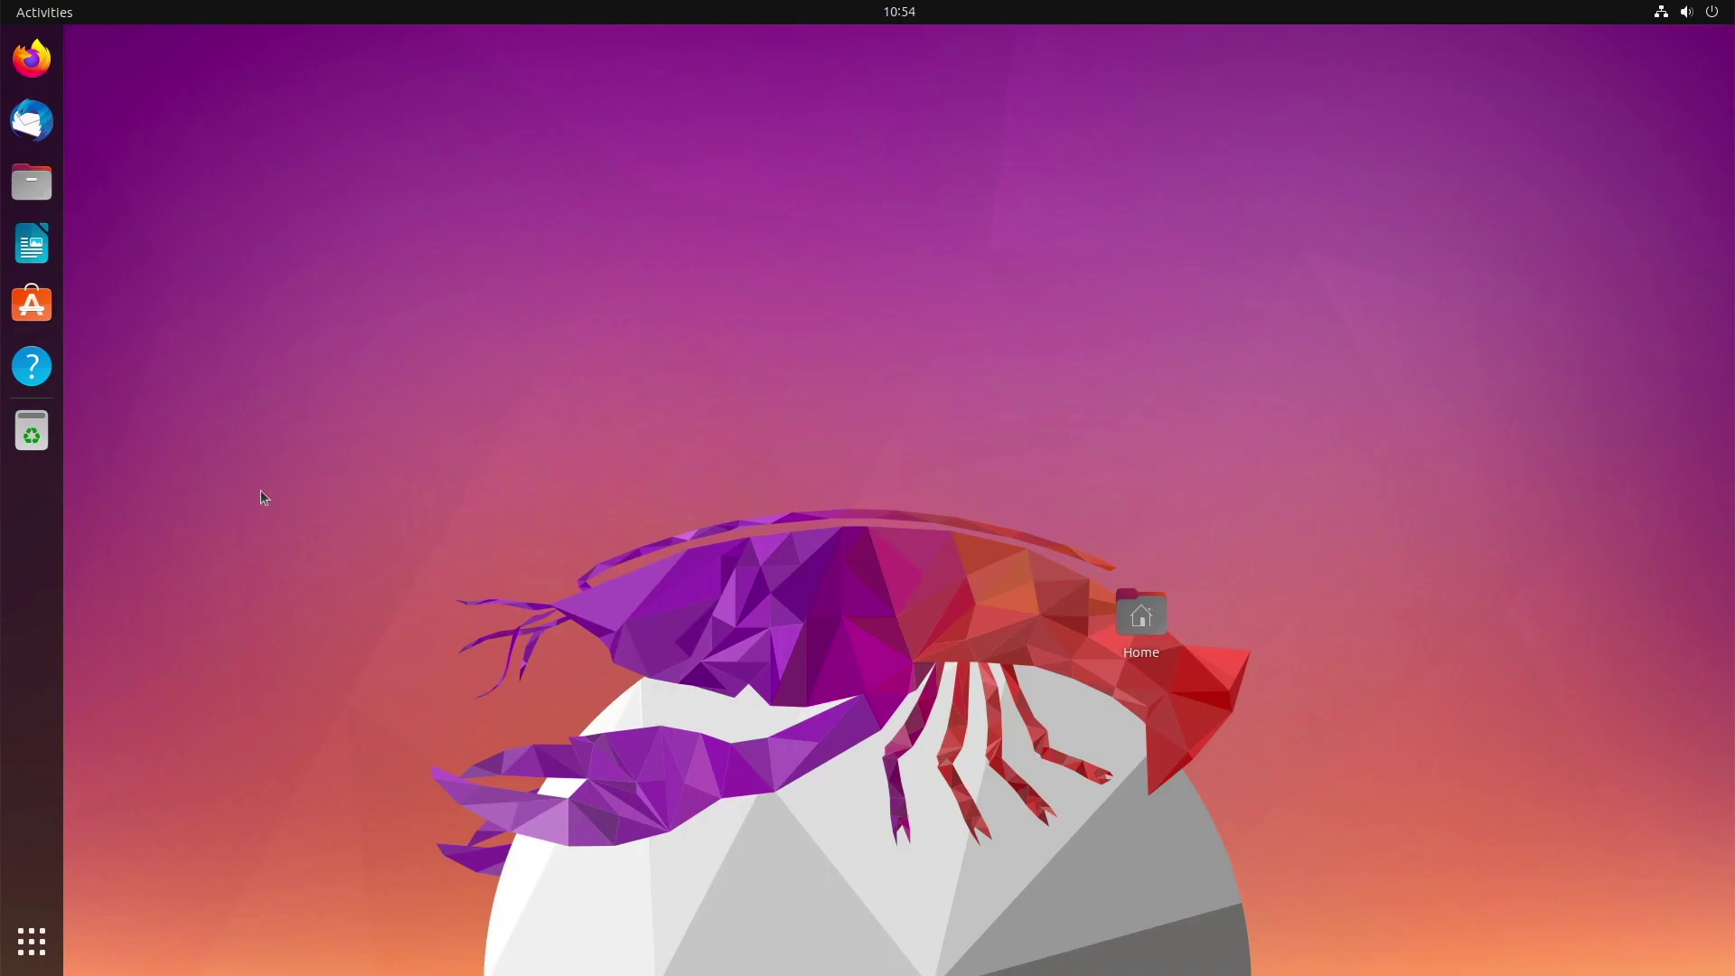
Page through the installed applications grid.
{"action": "left_click", "coordinate": [34, 943]}
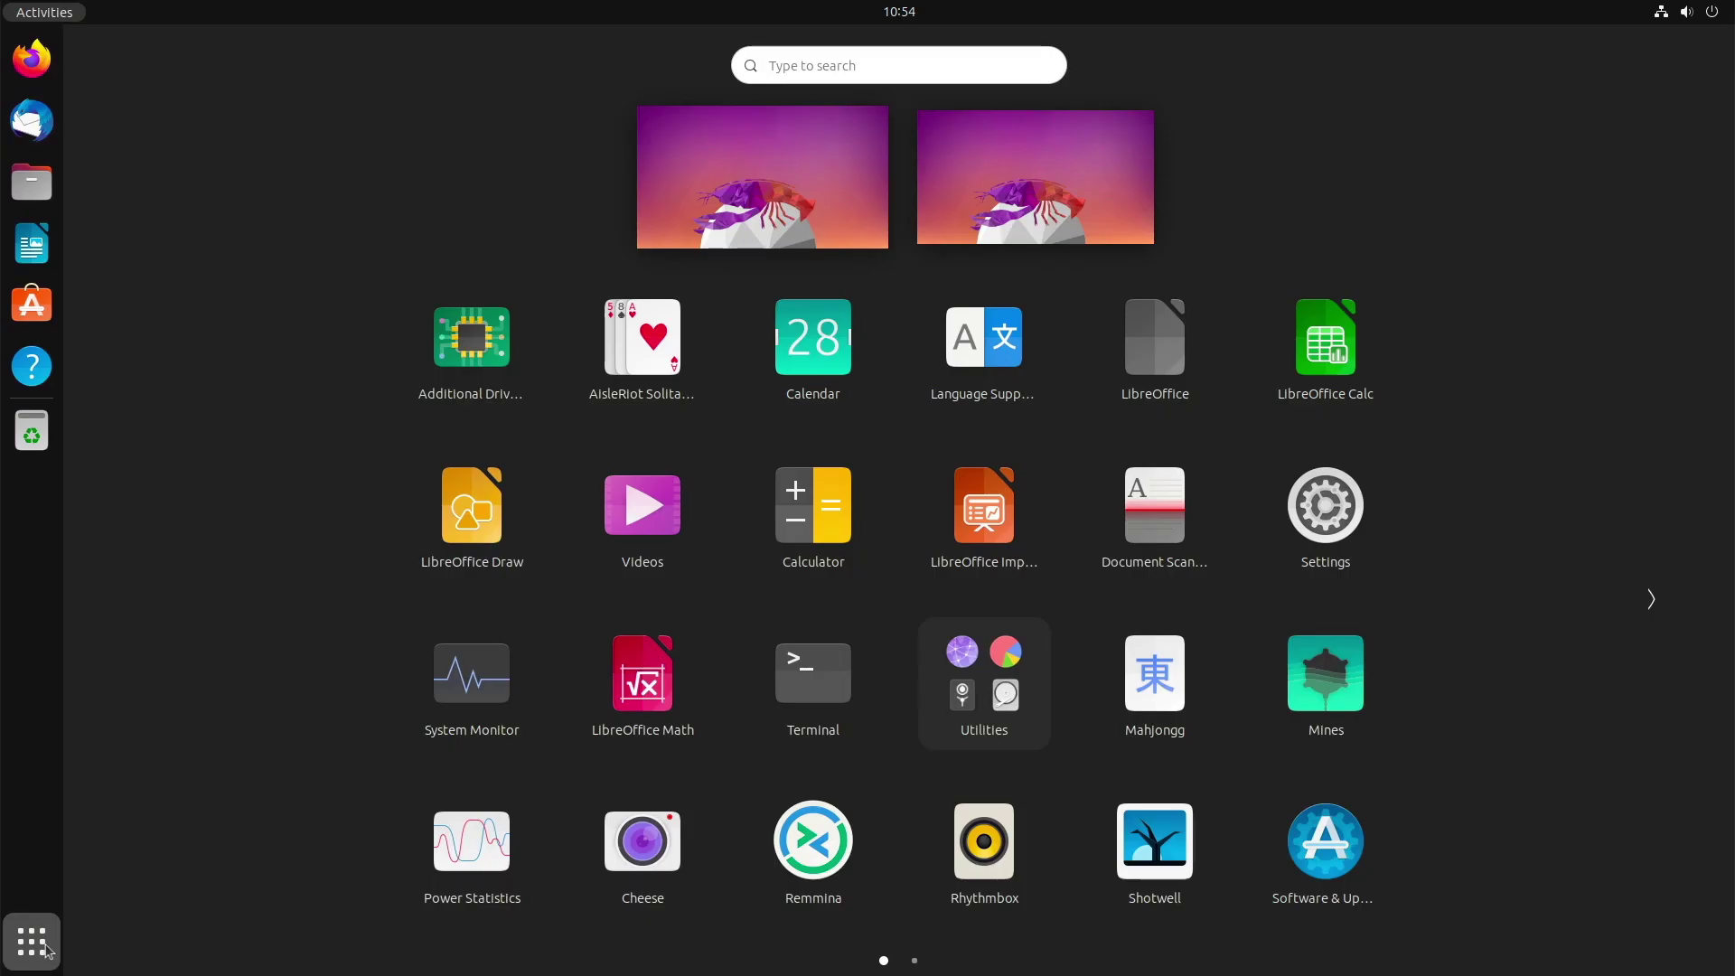
{"action": "scroll", "coordinate": [1123, 654], "scroll_direction": "down", "scroll_amount": 1}
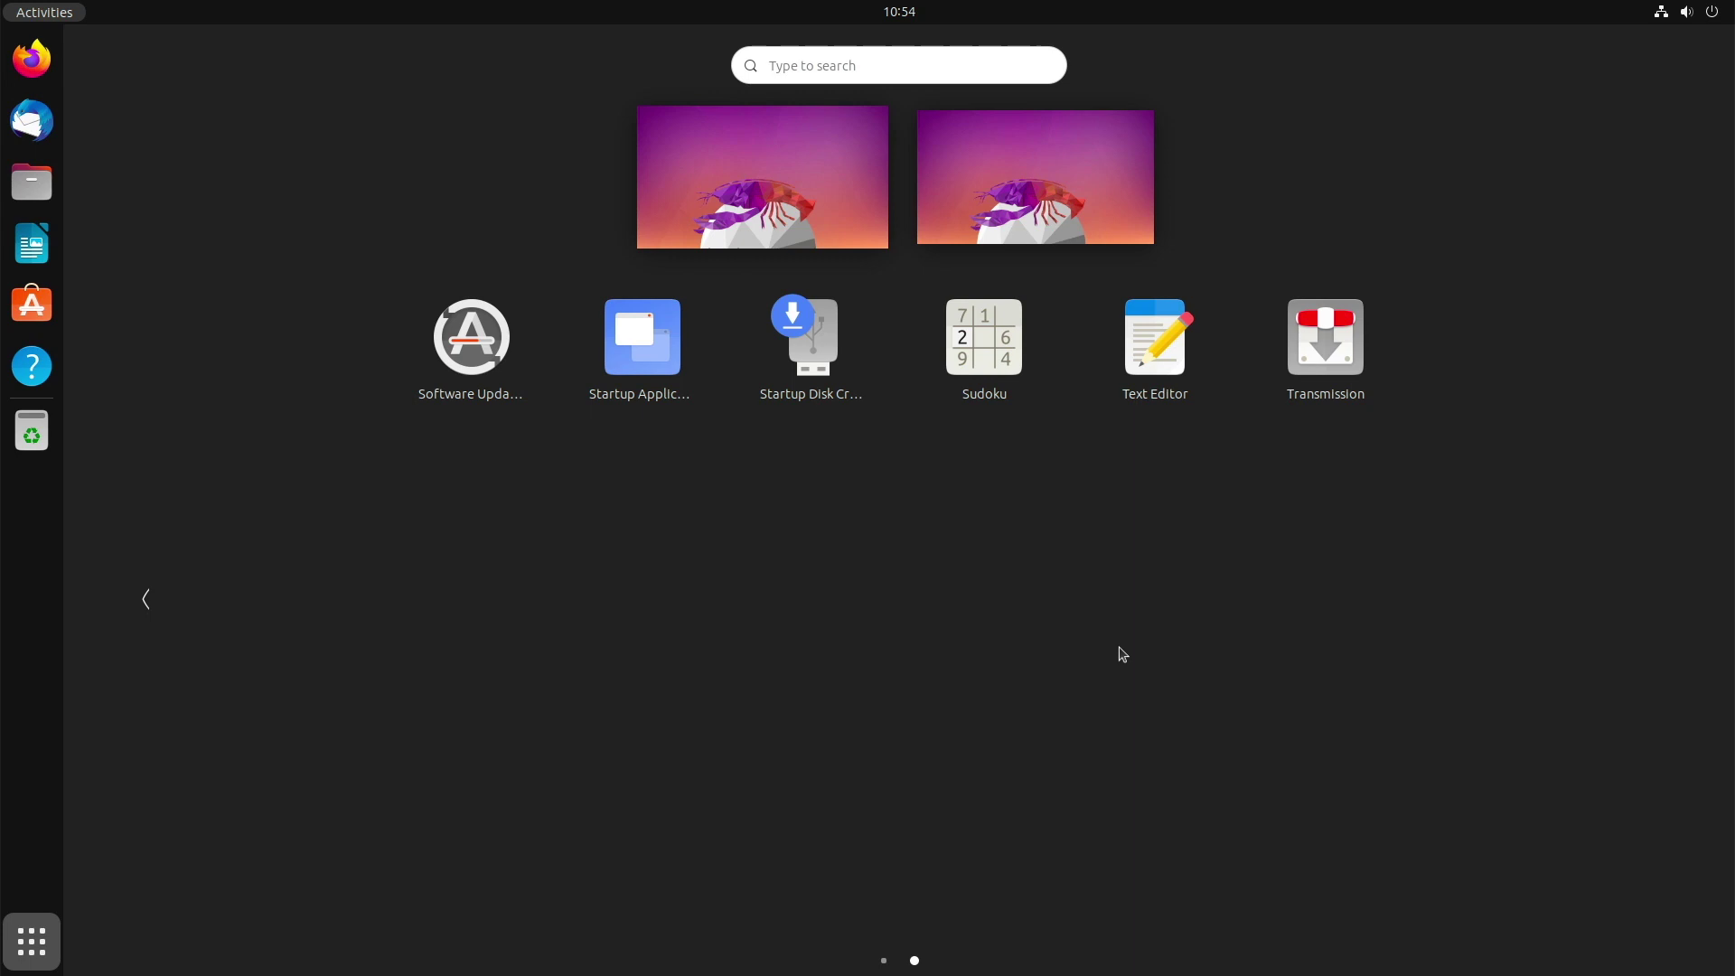
{"action": "scroll", "coordinate": [1122, 654], "scroll_direction": "up", "scroll_amount": 1}
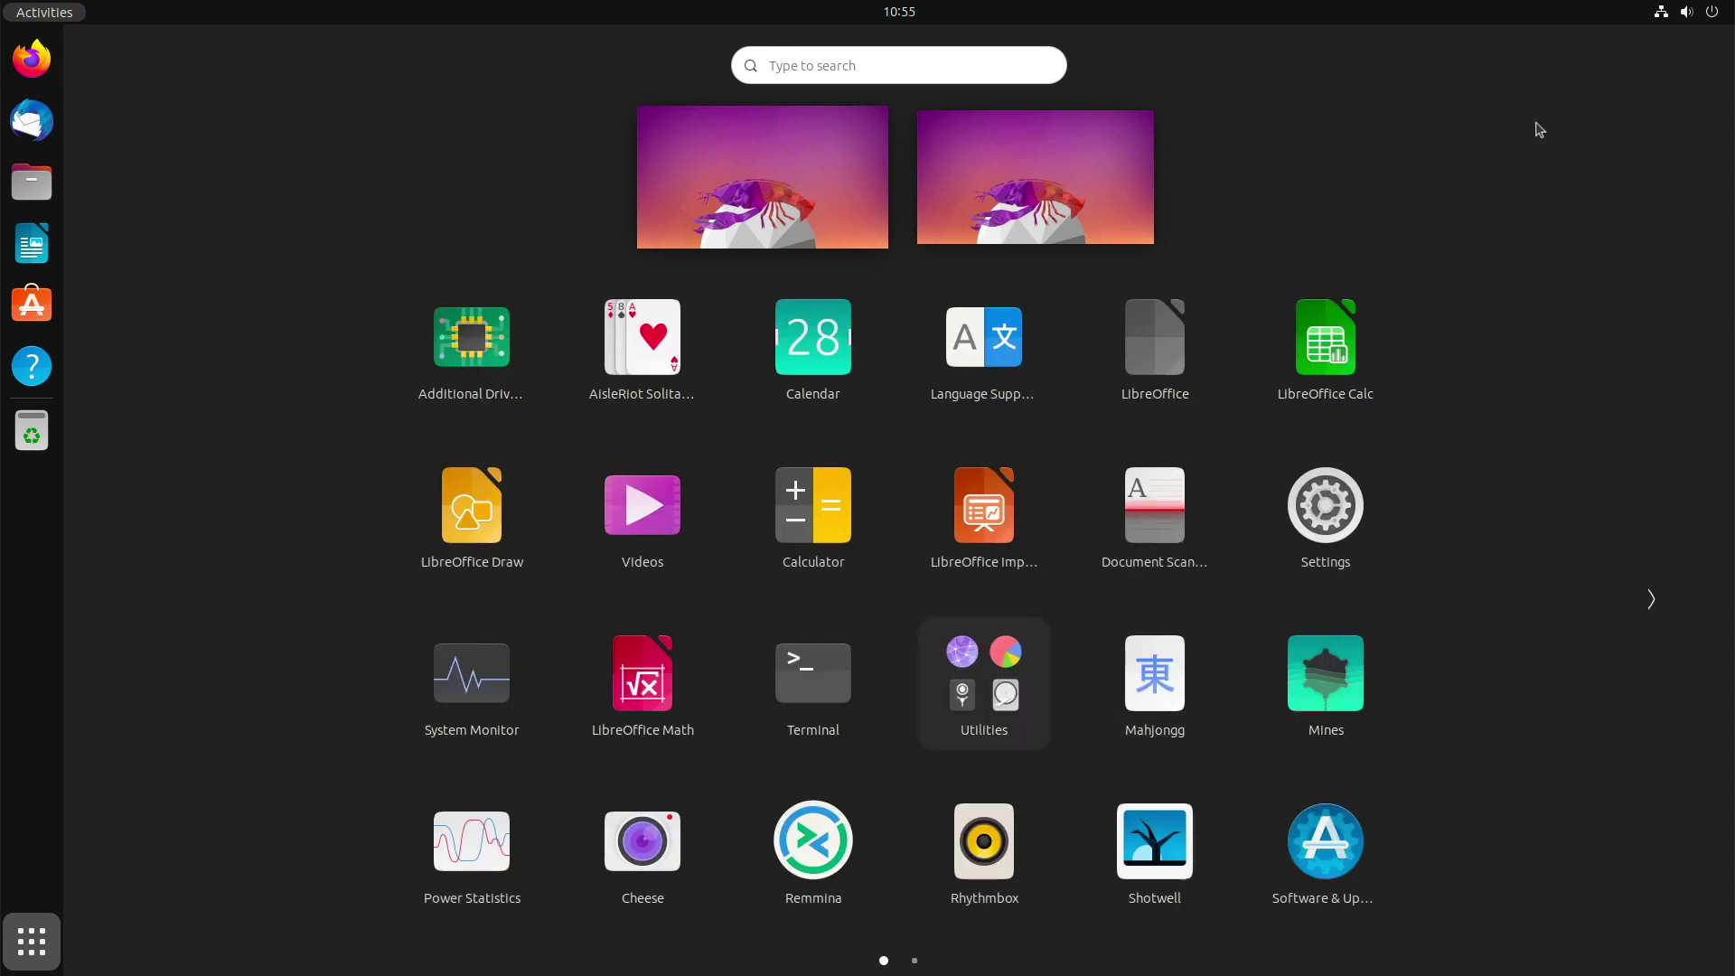
Try Power Saver and Night Light quick toggles, leave Dark Style on, then launch Settings.
{"action": "left_click", "coordinate": [1706, 14]}
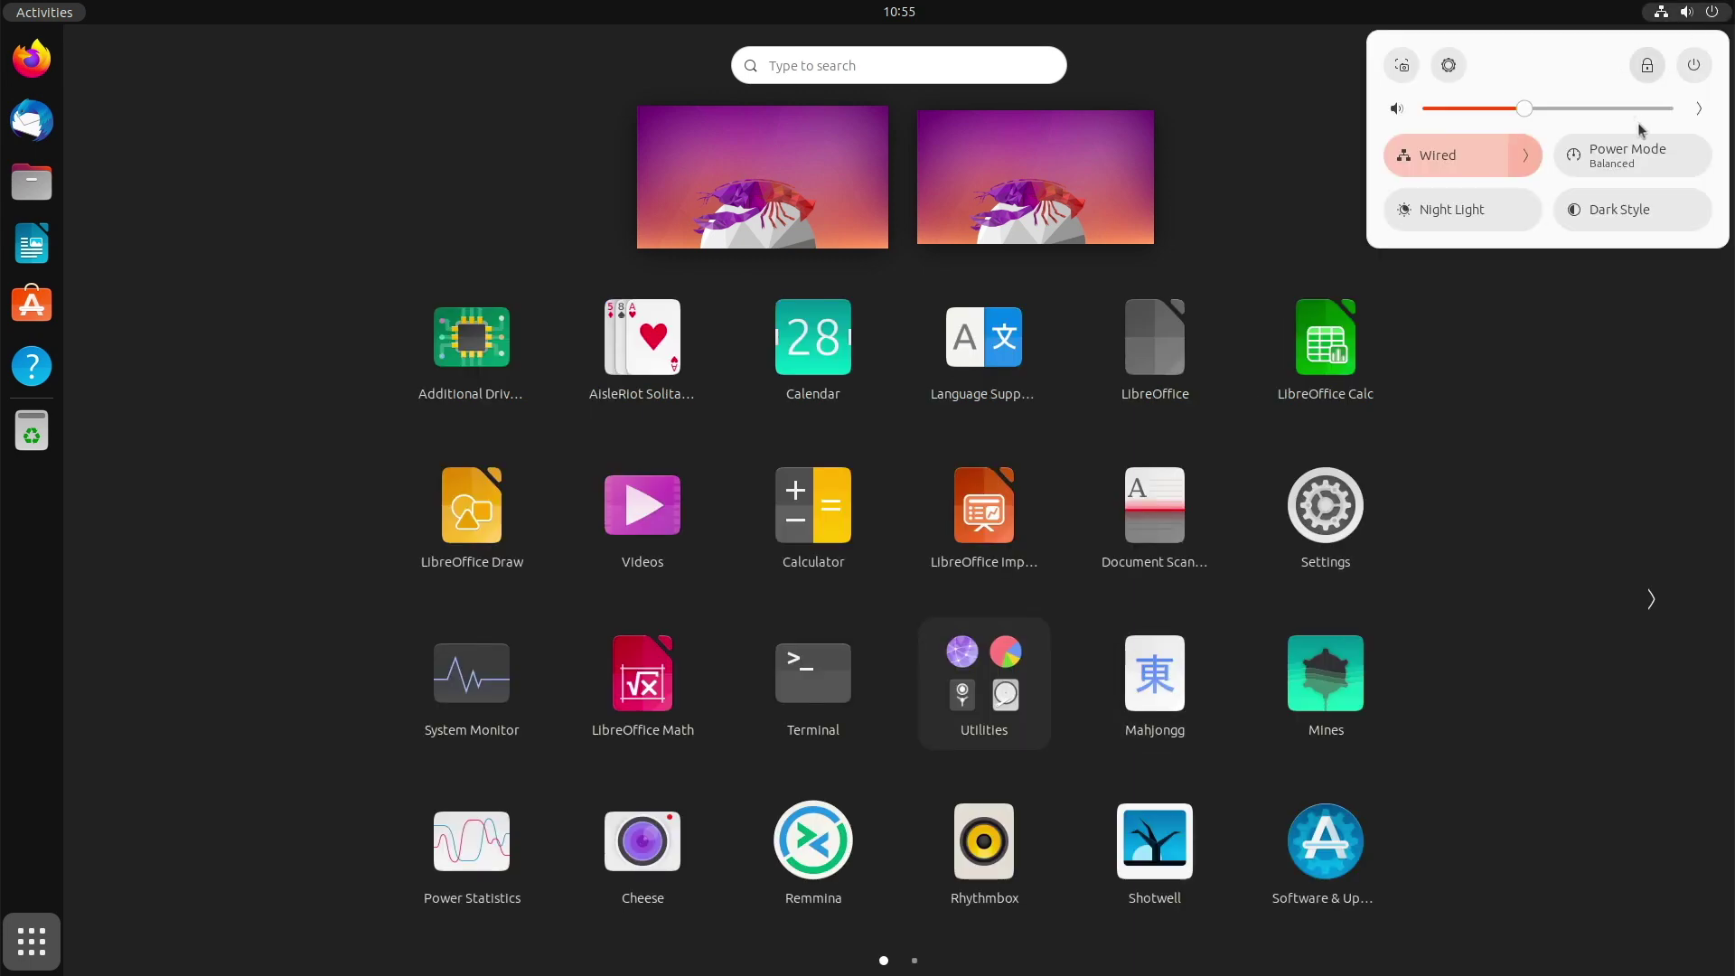
{"action": "left_click", "coordinate": [1527, 160]}
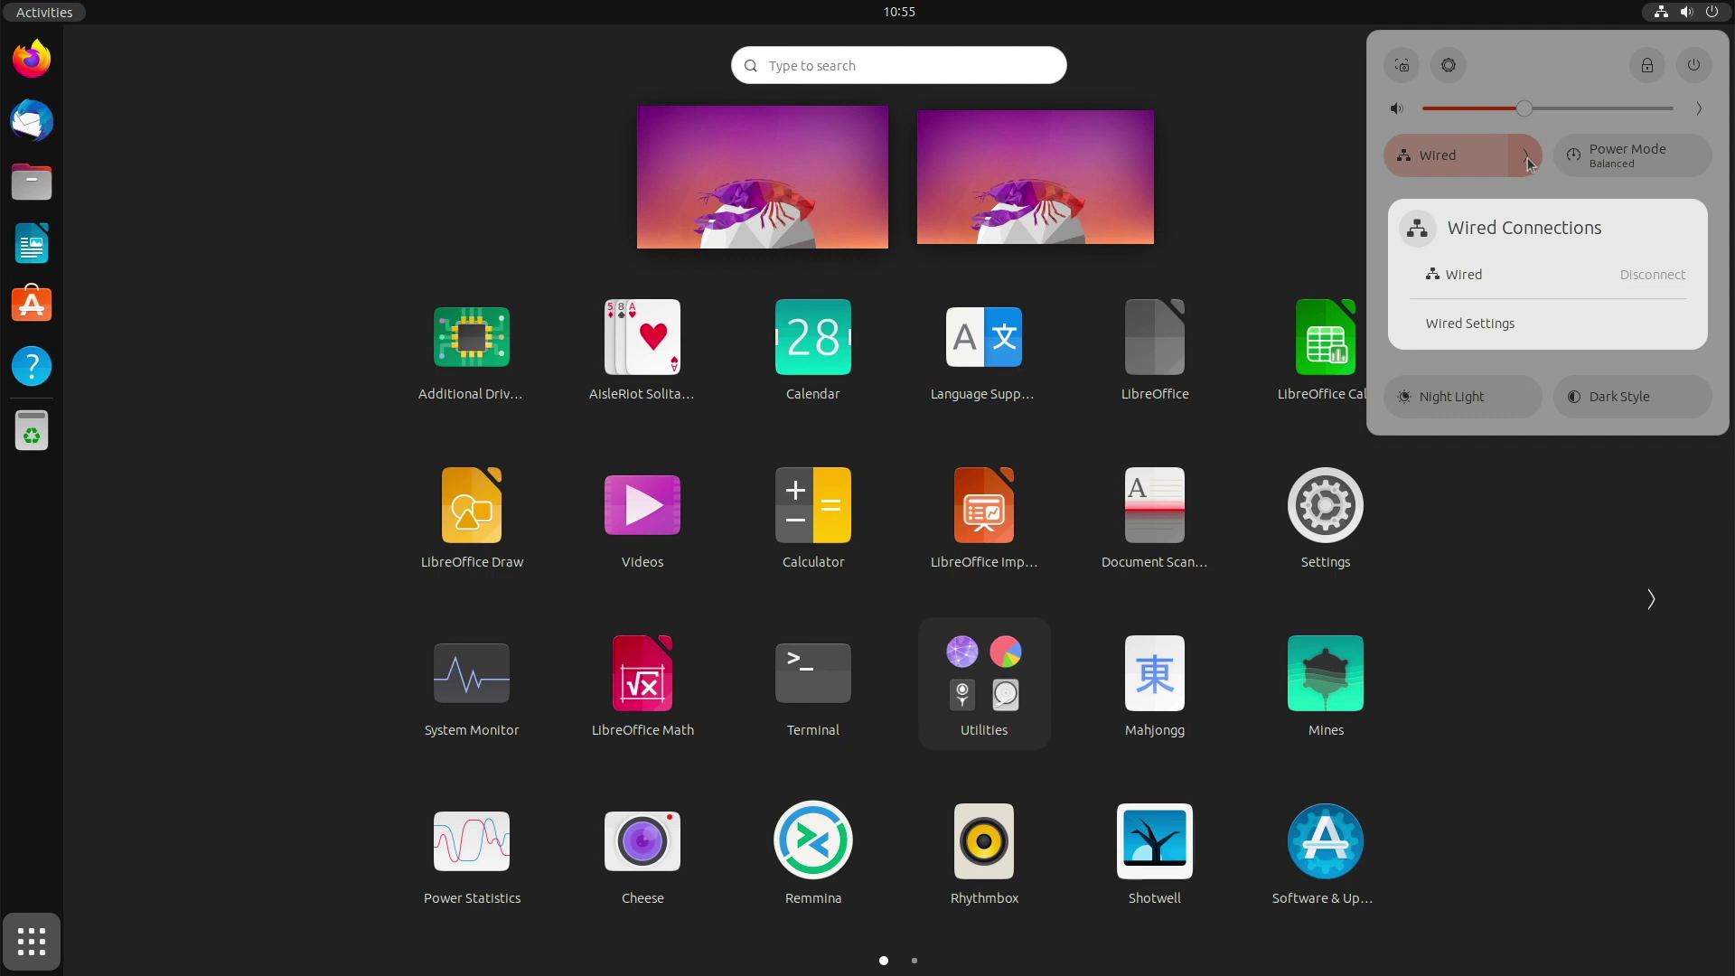
{"action": "left_click", "coordinate": [1528, 160]}
{"action": "left_click", "coordinate": [1640, 156]}
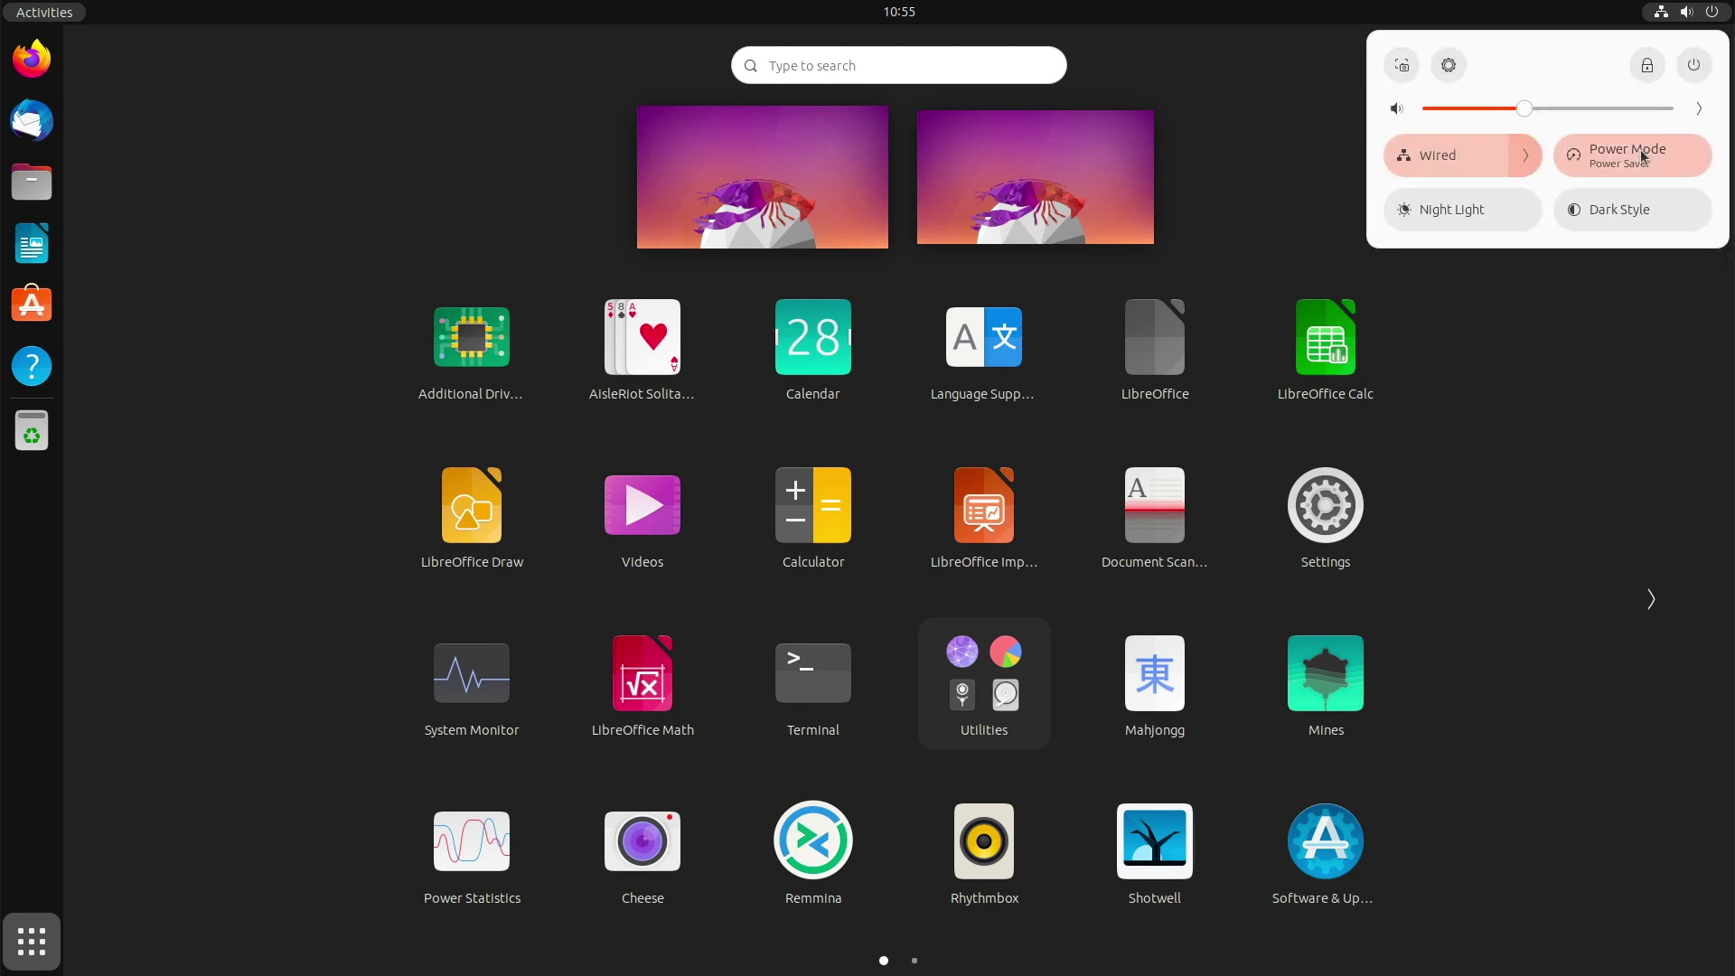
{"action": "left_click", "coordinate": [1643, 156]}
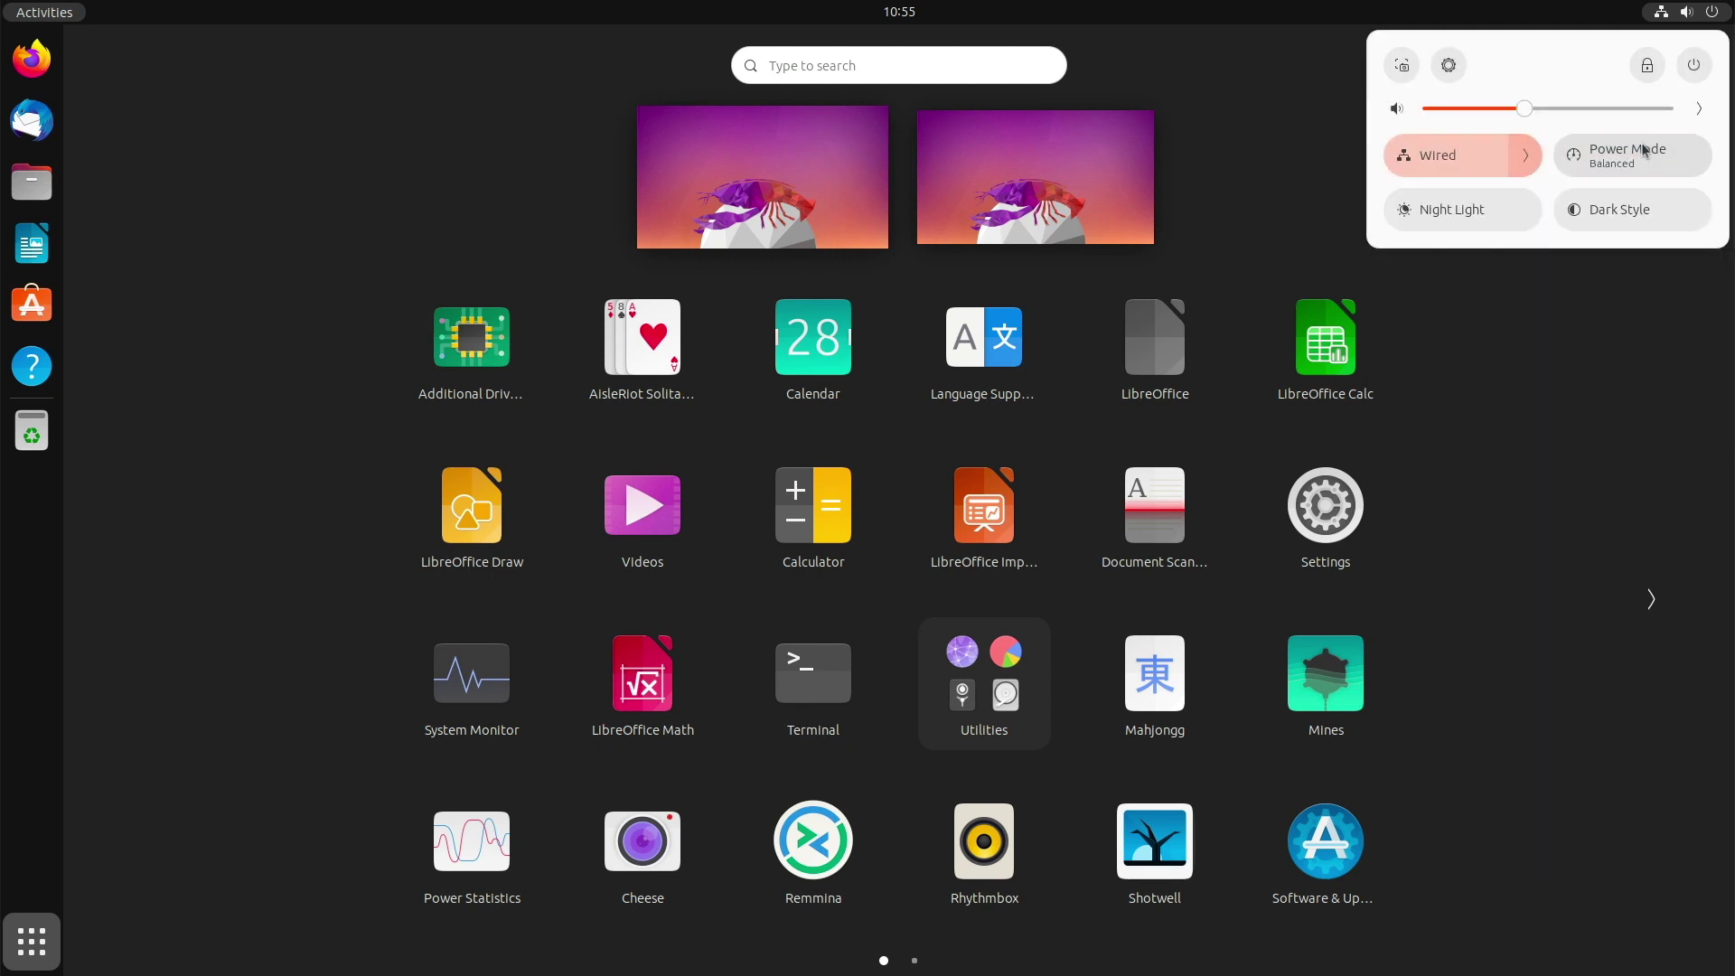
{"action": "left_click", "coordinate": [1450, 212]}
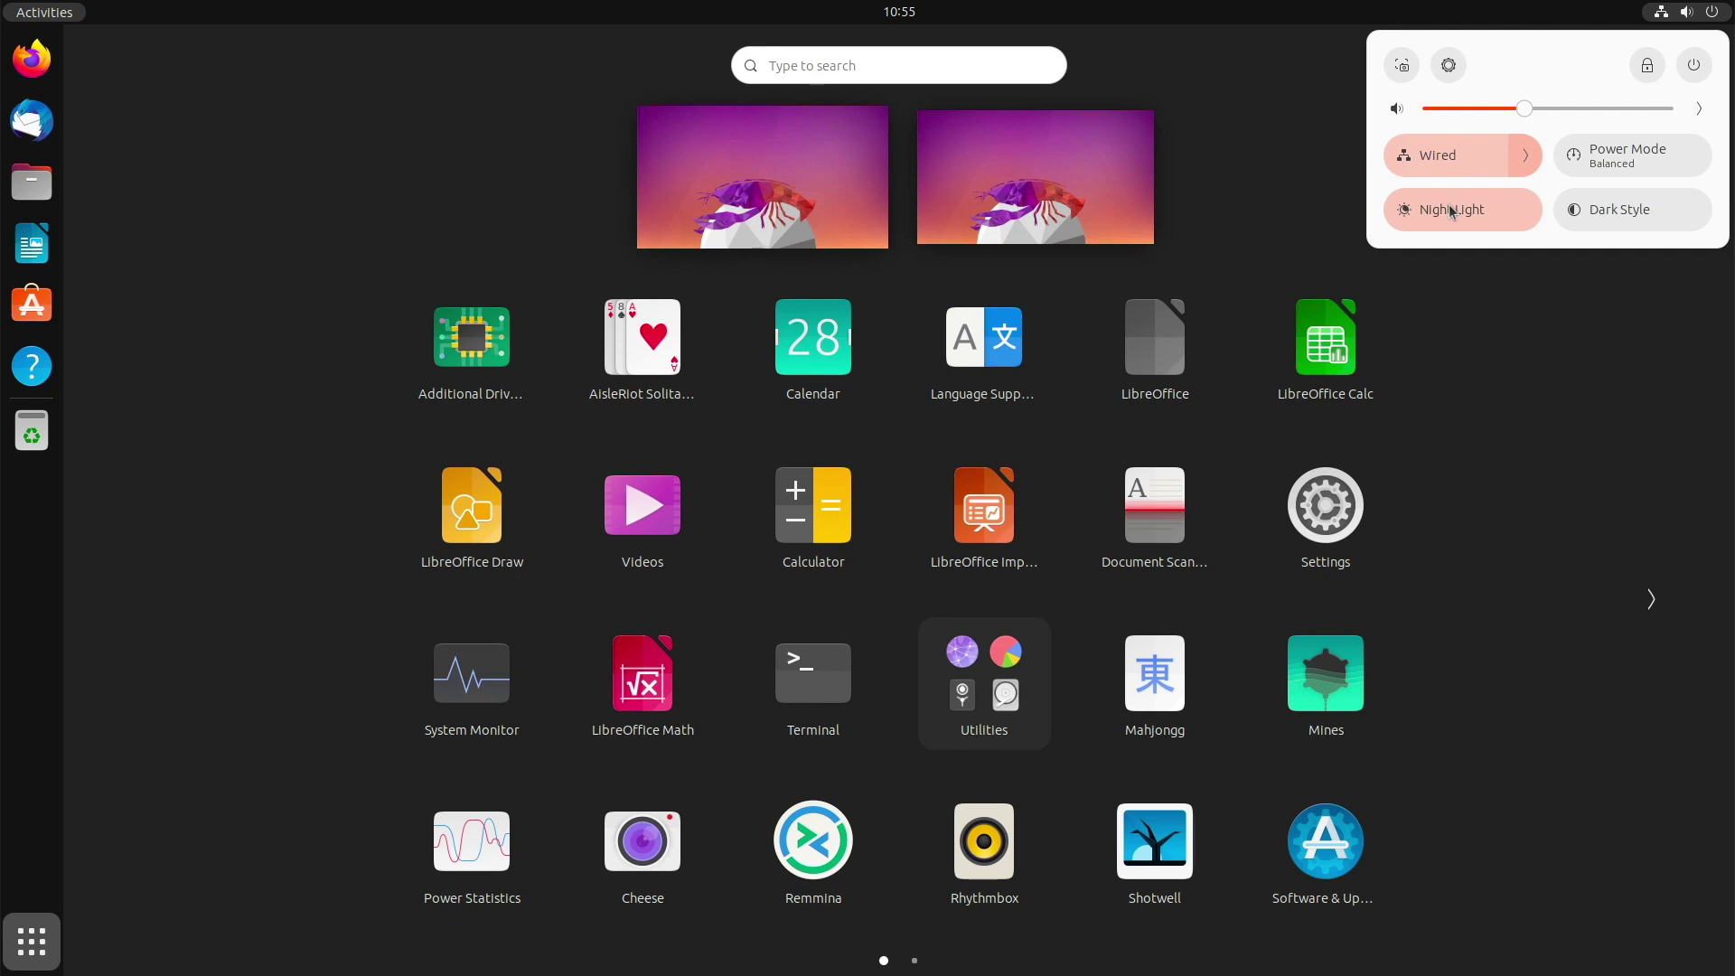
{"action": "left_click", "coordinate": [1451, 212]}
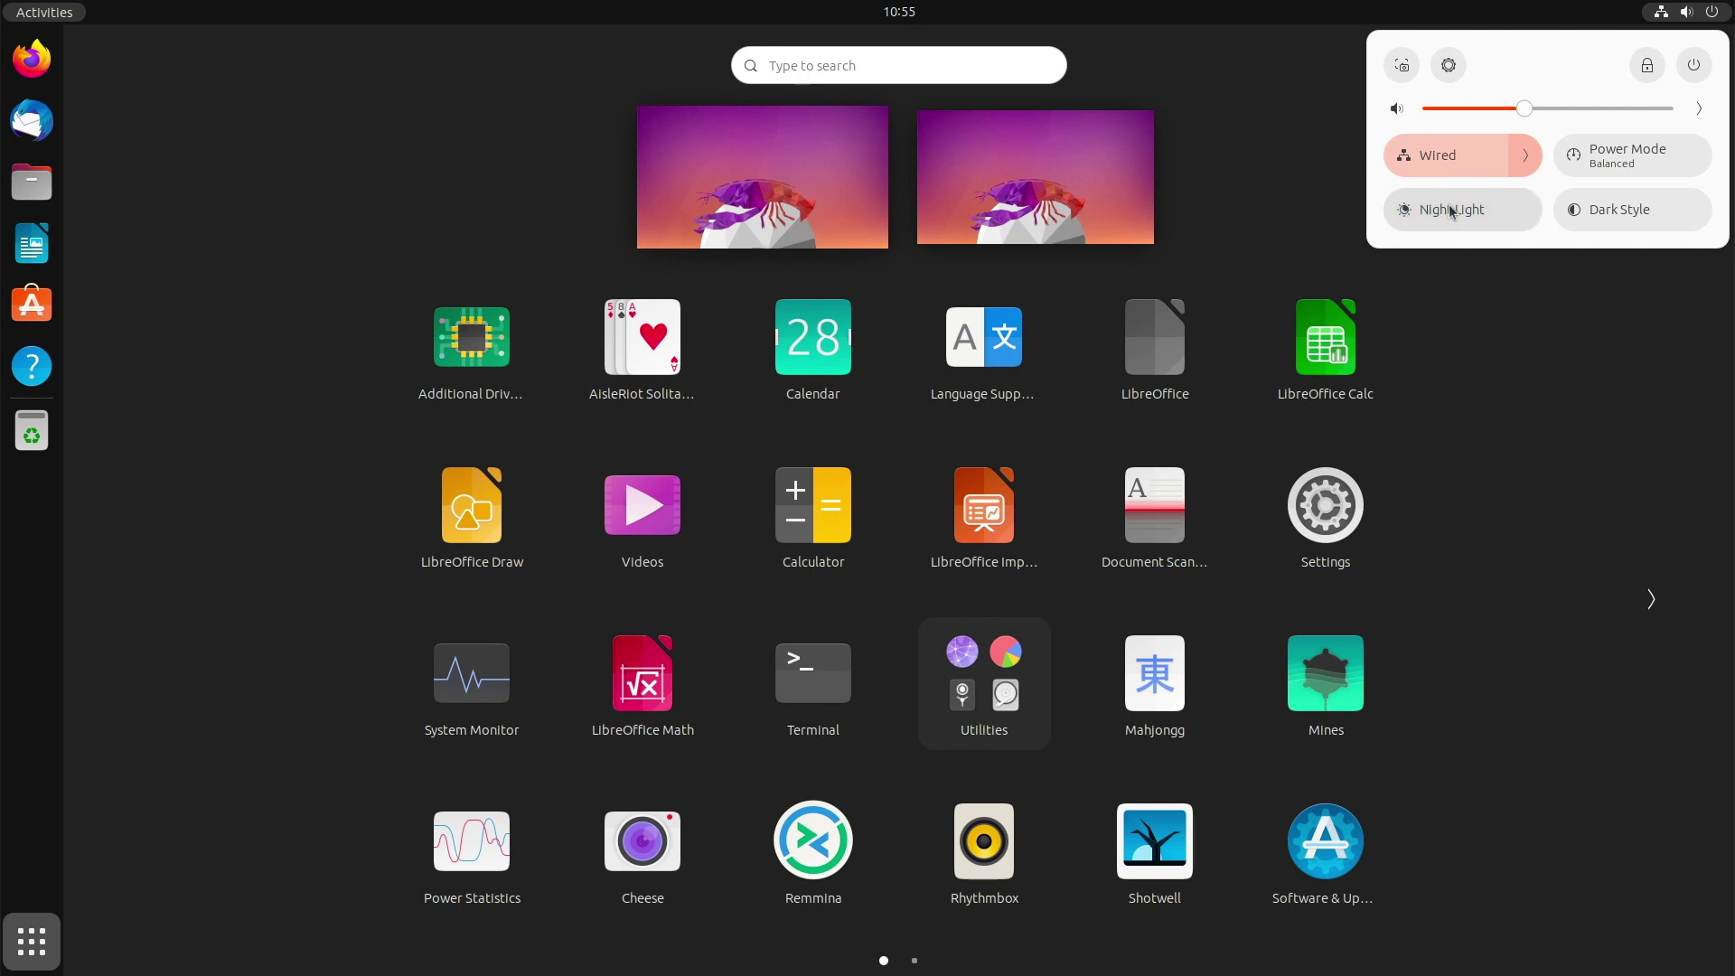
{"action": "left_click", "coordinate": [1630, 217]}
{"action": "left_click", "coordinate": [501, 217]}
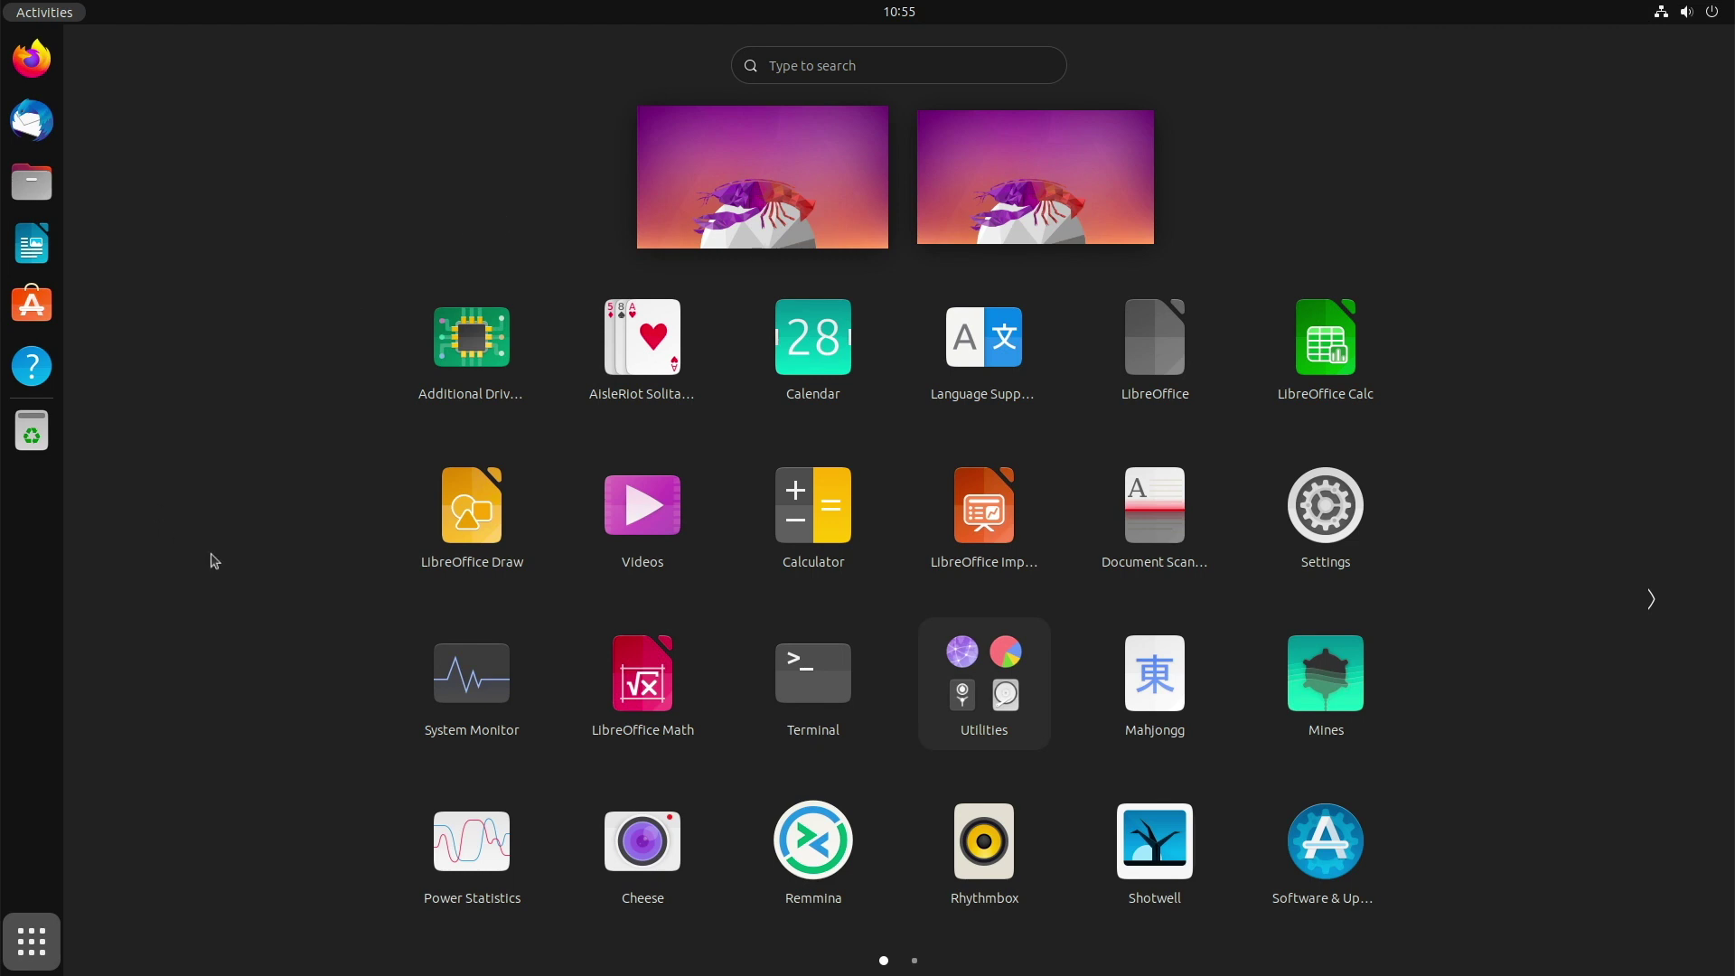
{"action": "left_click", "coordinate": [1329, 509]}
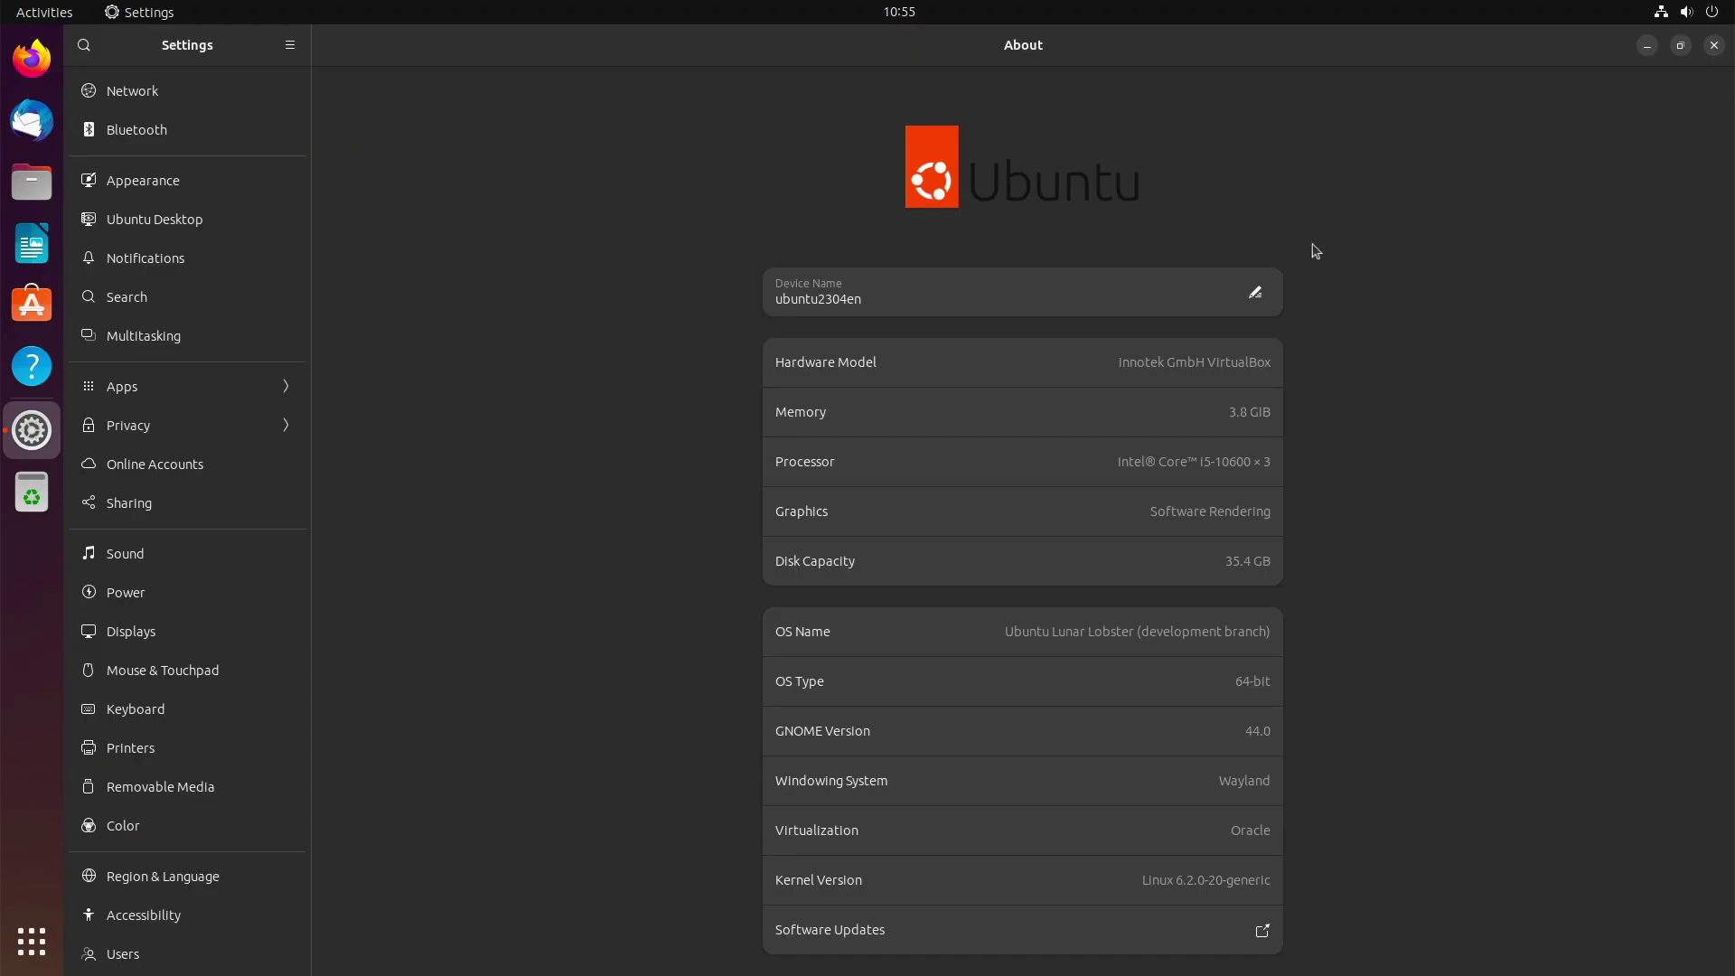
Un-maximize Settings and toggle Dark Style off, on, then off again.
{"action": "left_click", "coordinate": [1683, 46]}
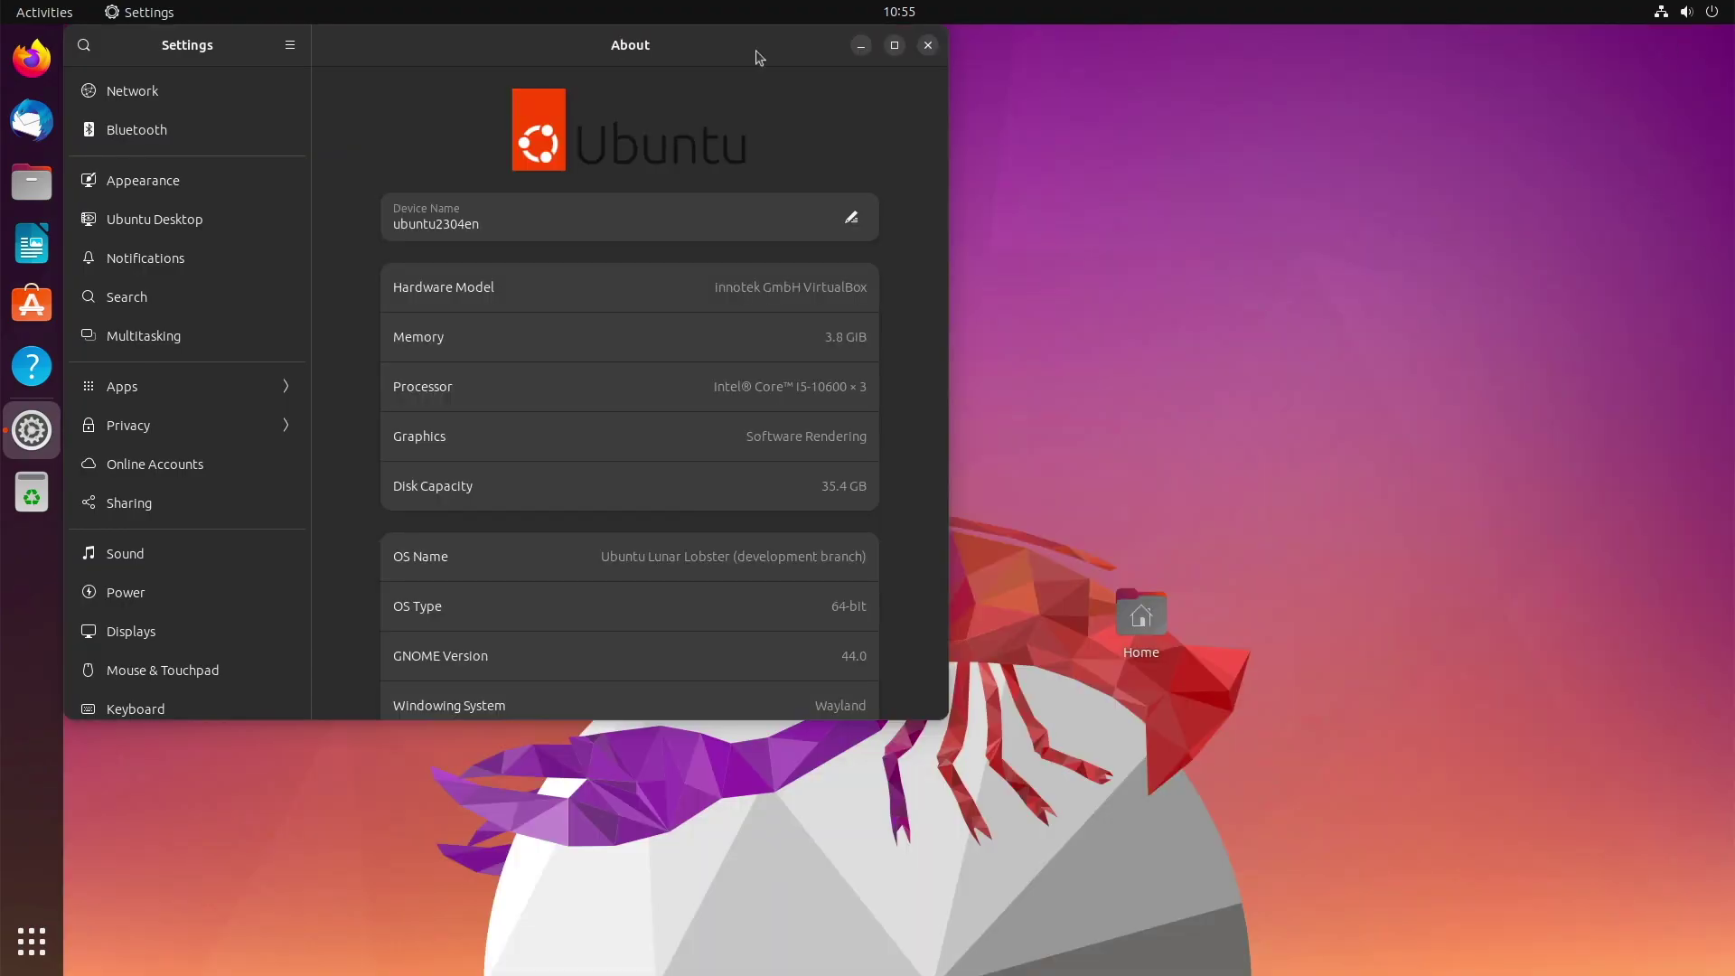
{"action": "left_click", "coordinate": [1711, 13]}
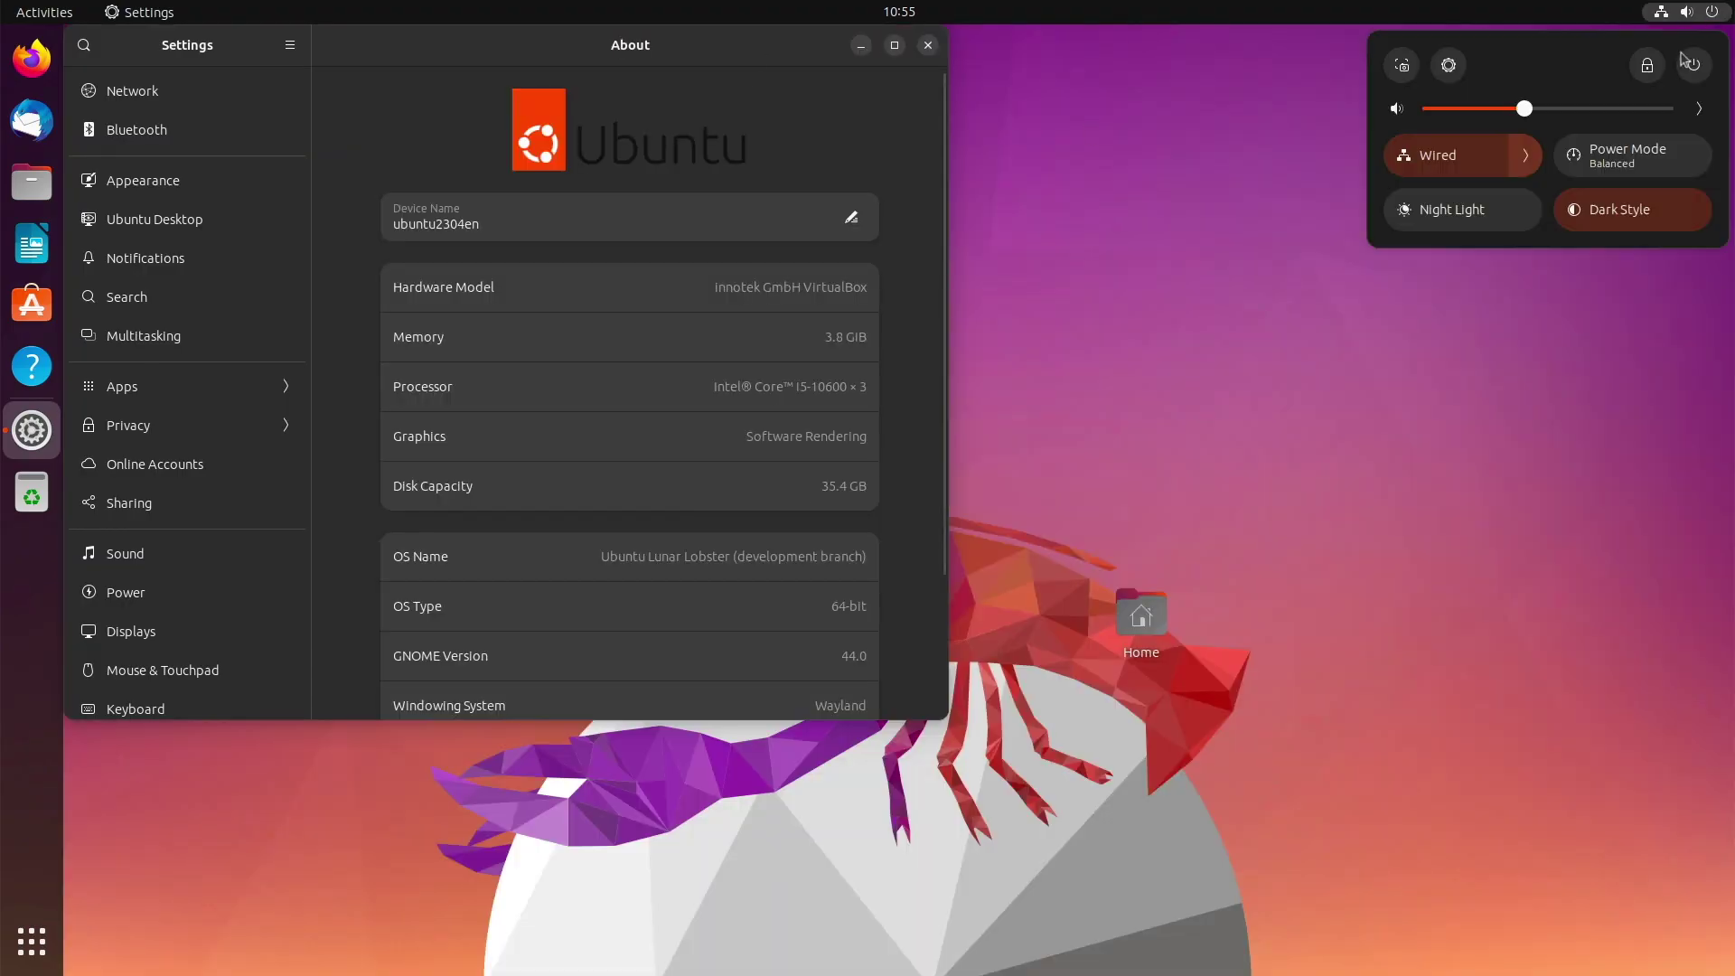
{"action": "left_click", "coordinate": [1616, 215]}
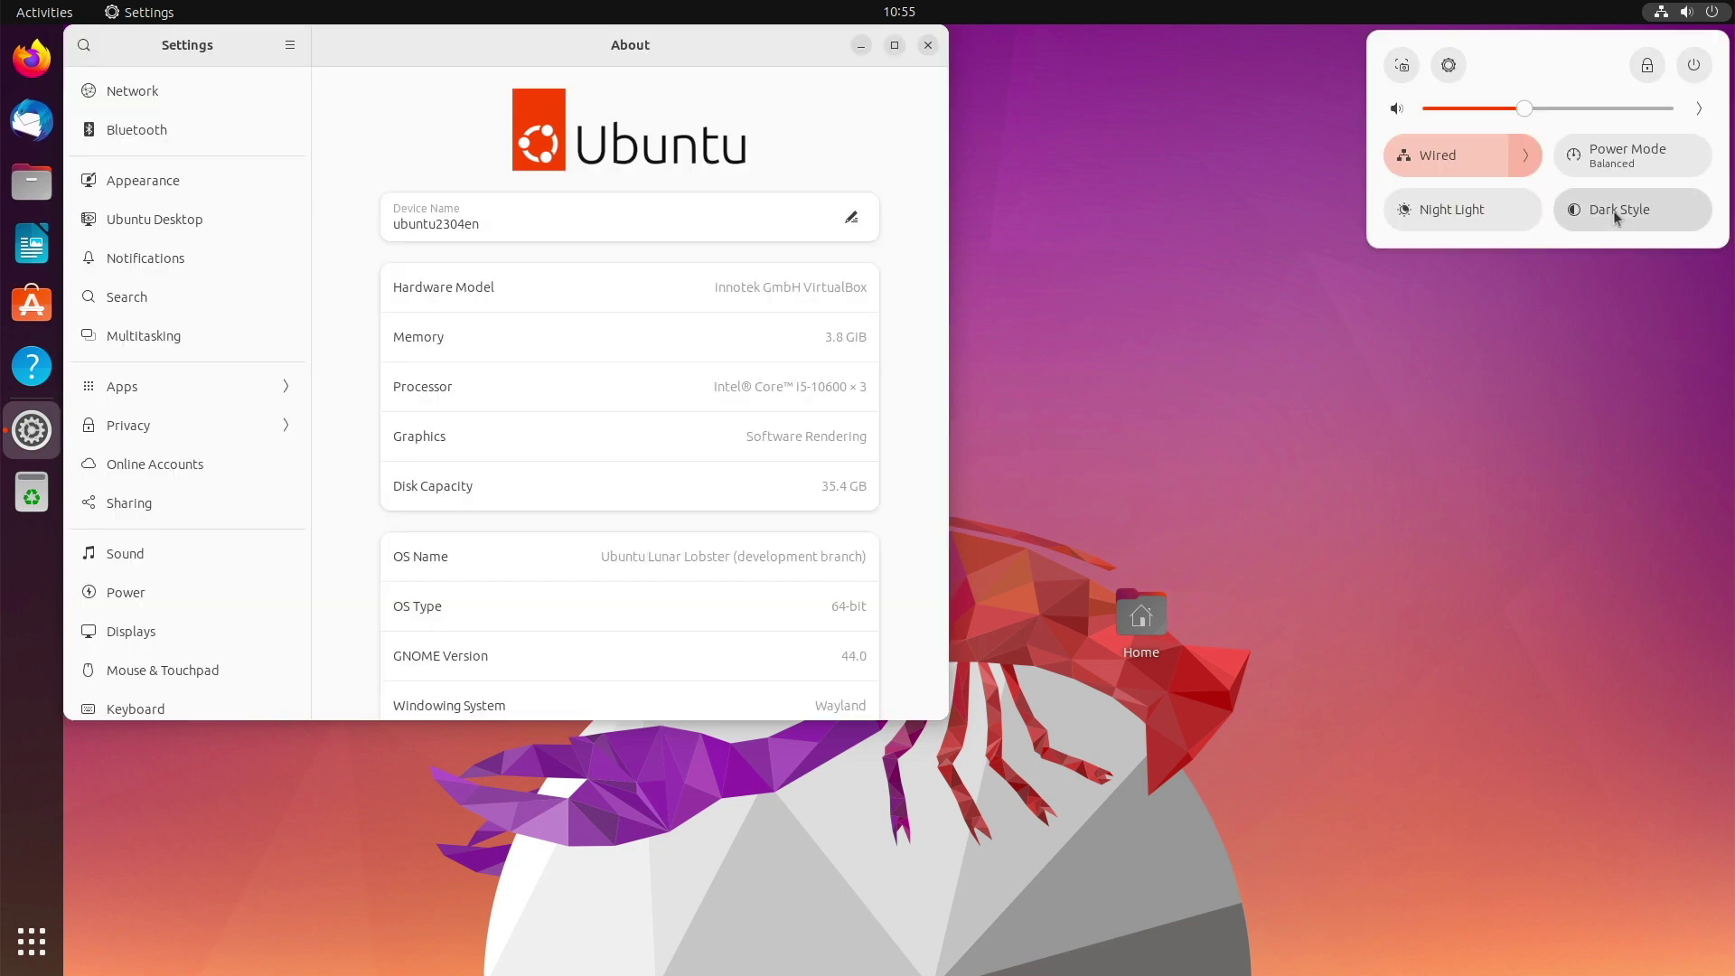
{"action": "left_click", "coordinate": [1613, 209]}
{"action": "left_click", "coordinate": [1617, 215]}
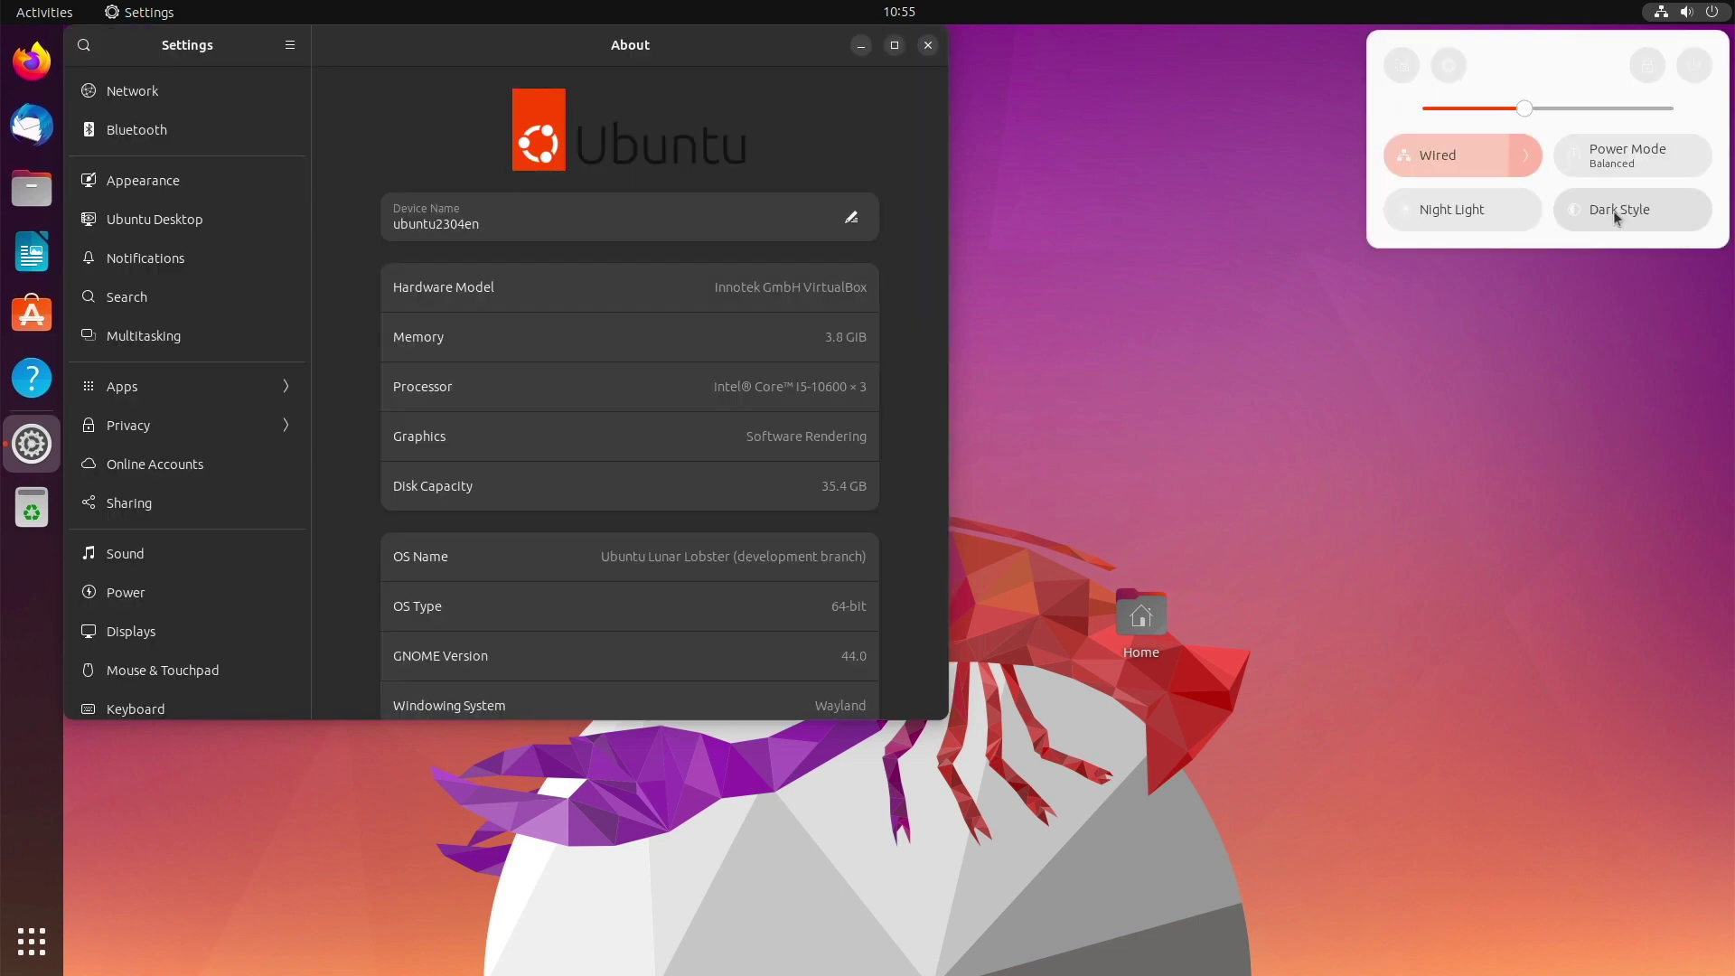
{"action": "left_click", "coordinate": [1274, 194]}
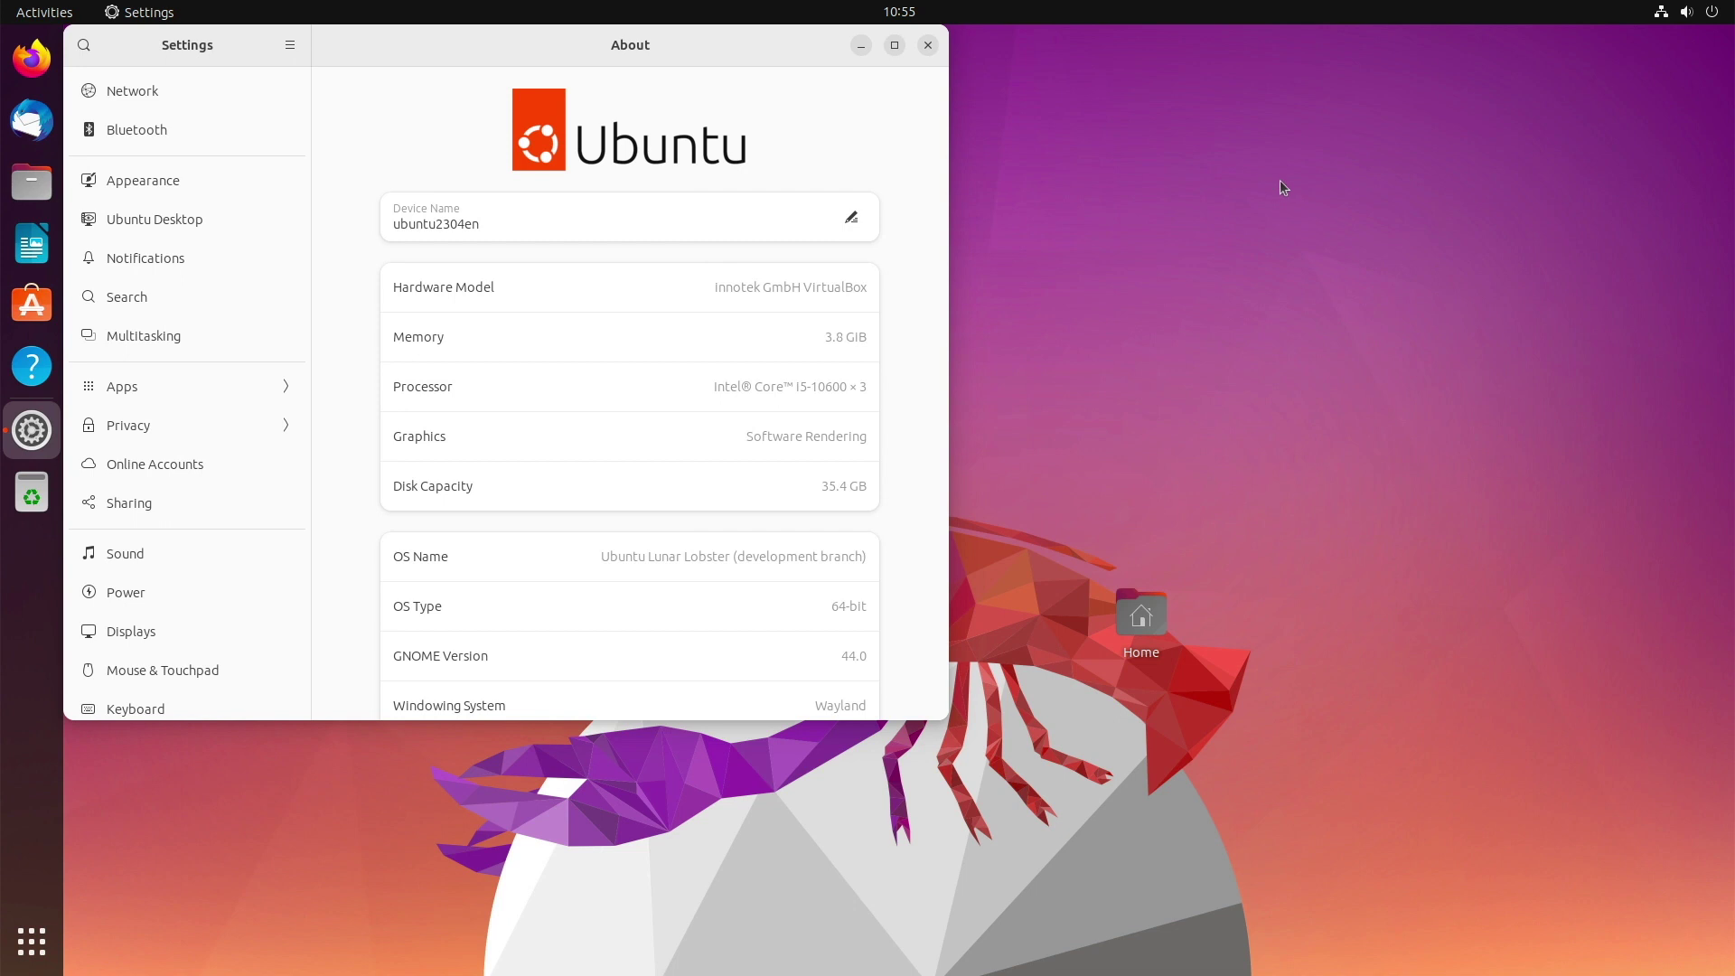
{"action": "left_click", "coordinate": [931, 46]}
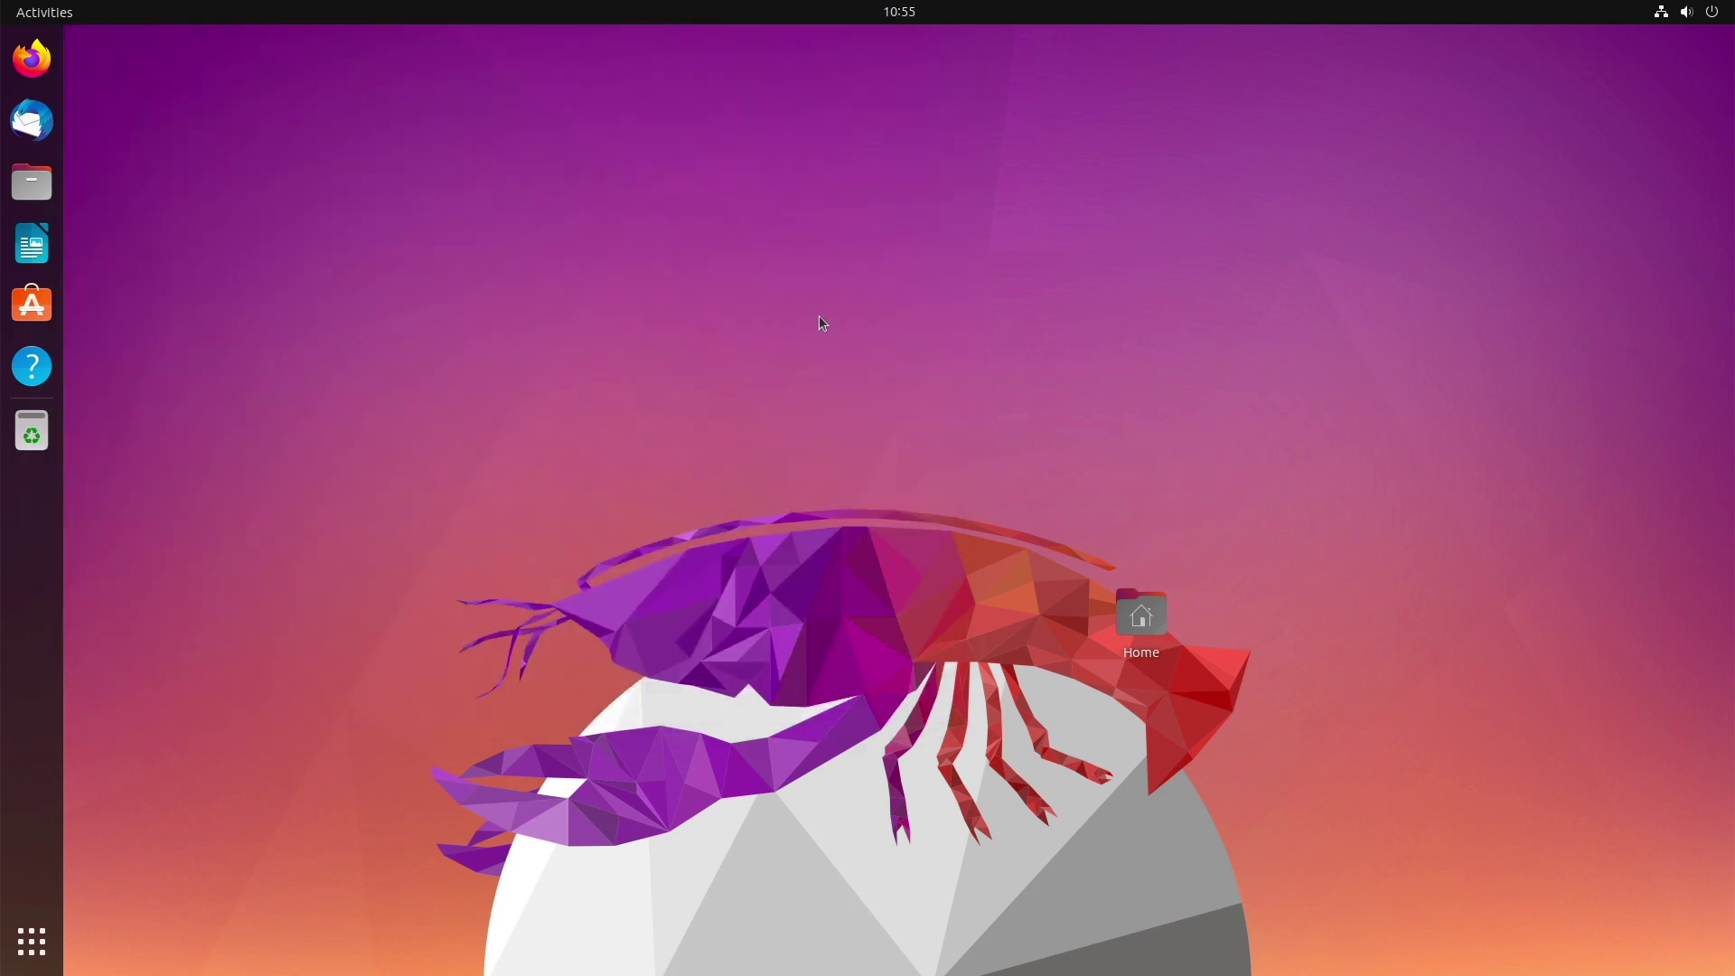